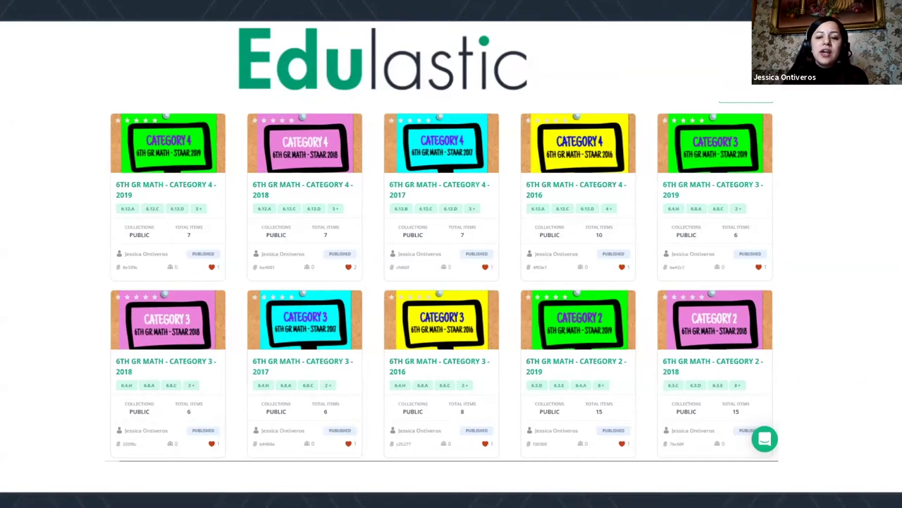
click(880, 329)
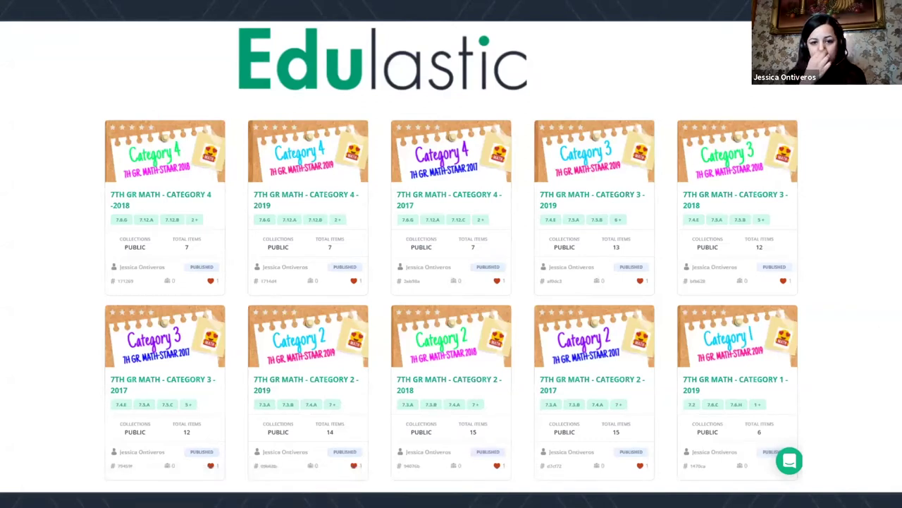
key(Right)
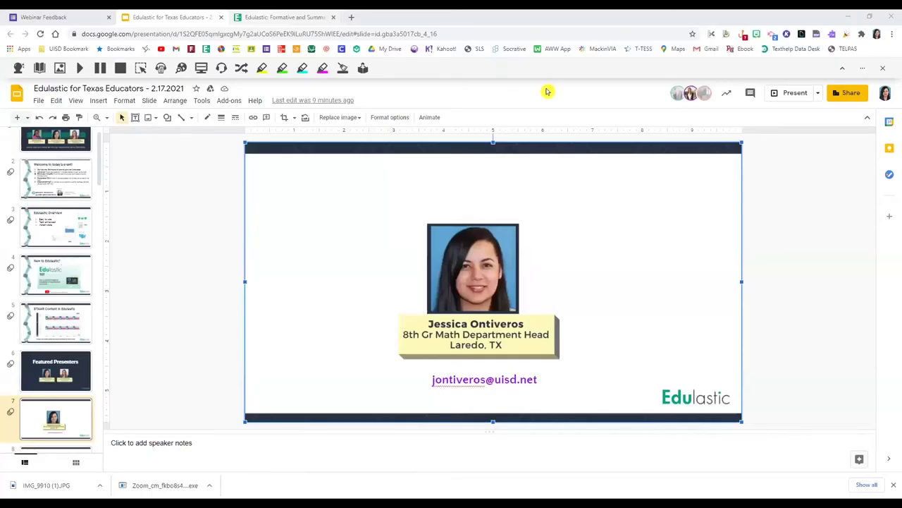
Step: Switch from the slide presentation to the Edulastic dashboard
key(ctrl+Tab)
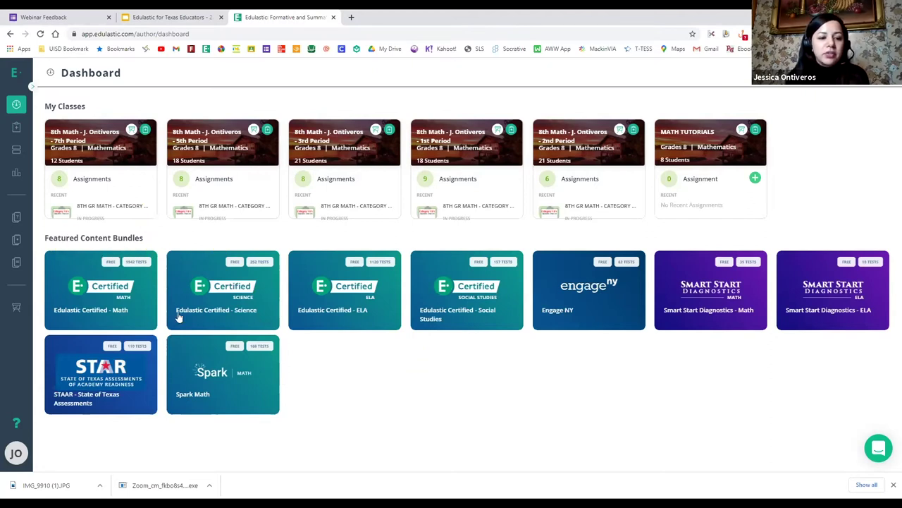
click(107, 371)
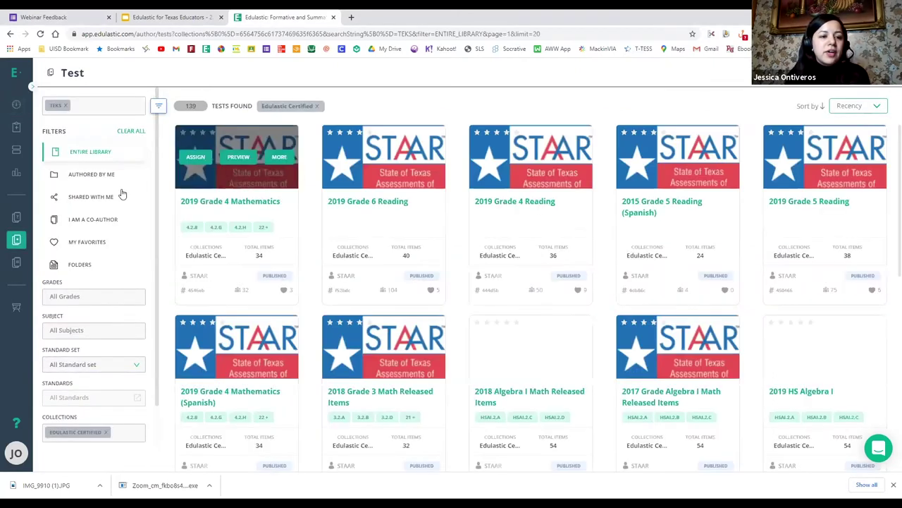
click(125, 131)
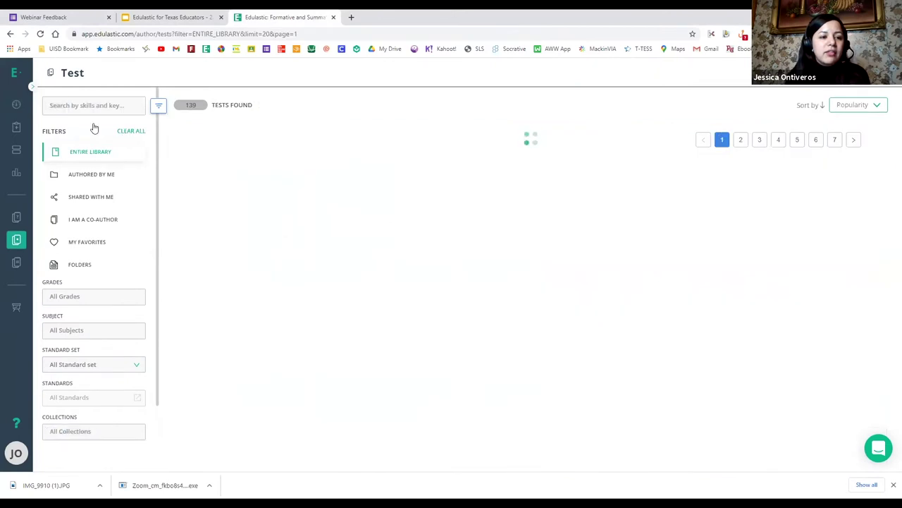
click(78, 105)
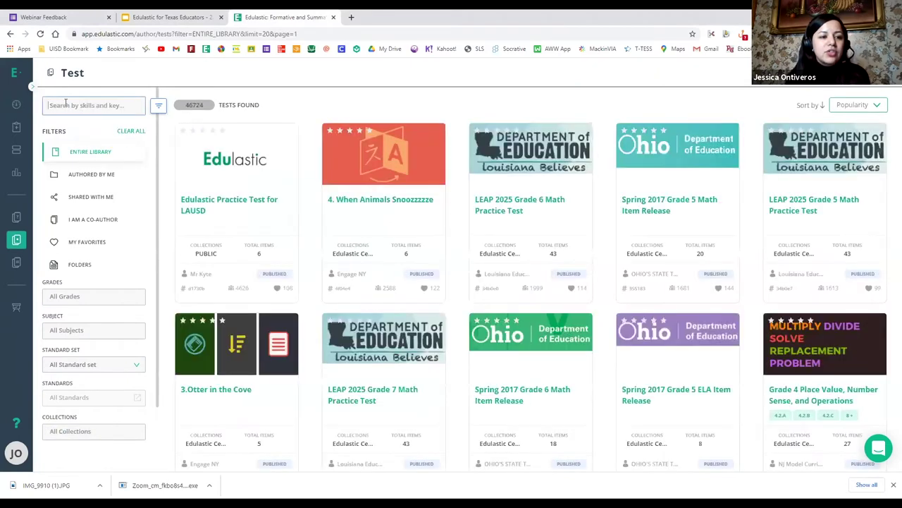
click(16, 104)
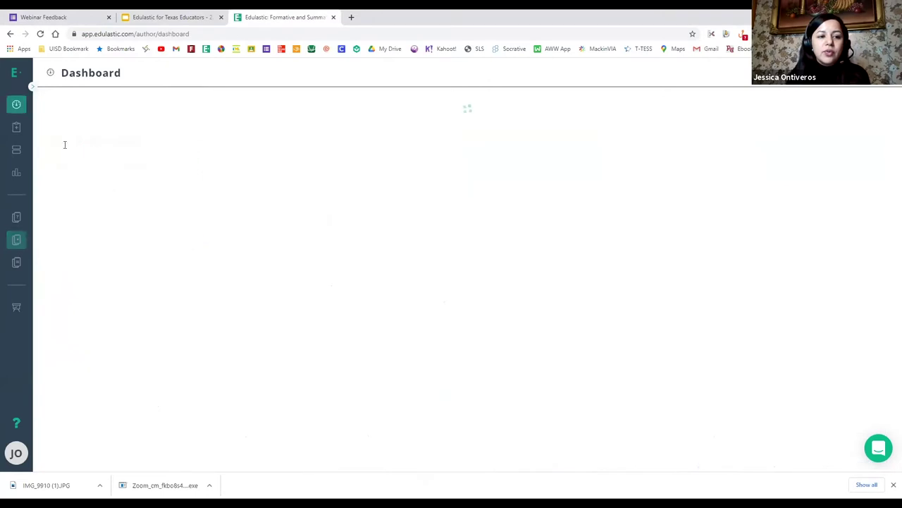
Step: Open the STAAR - State of Texas Assessments bundle and filter its tests to Grade 6 and Mathematics
click(104, 369)
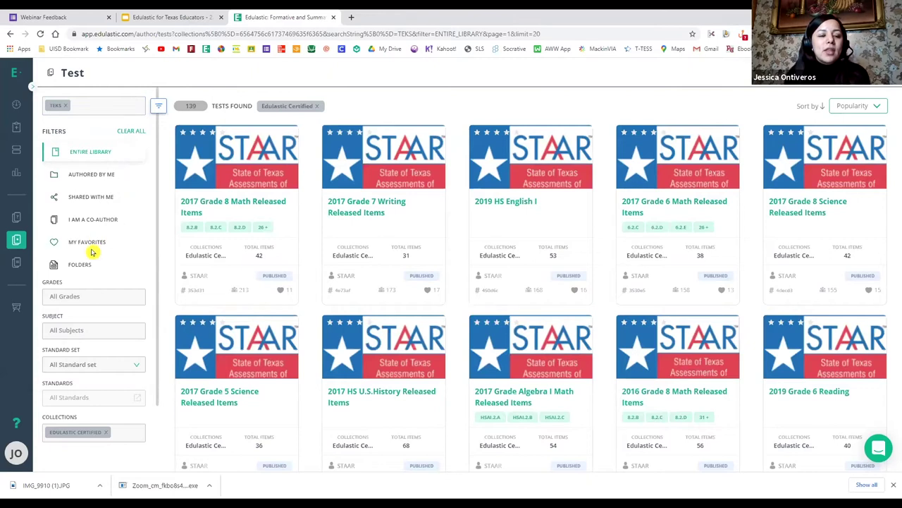
click(81, 297)
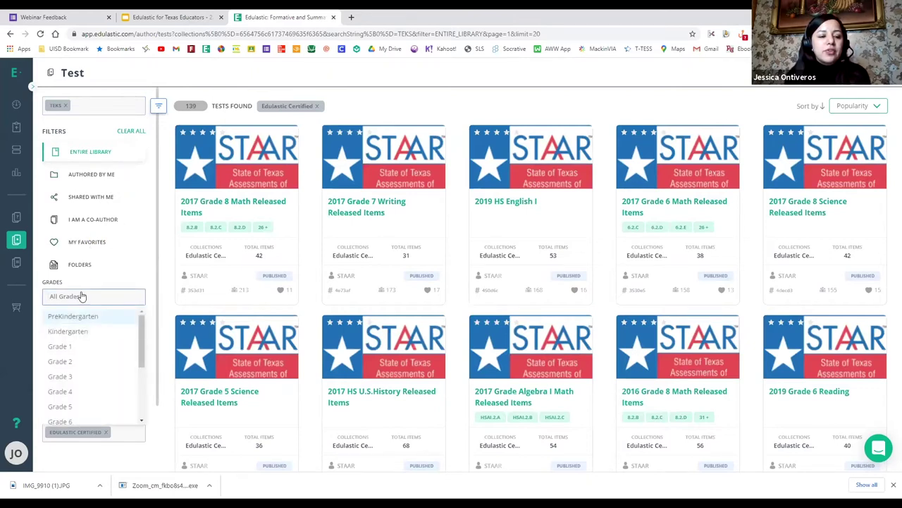
click(86, 376)
scroll(87, 399, down, 1)
click(80, 379)
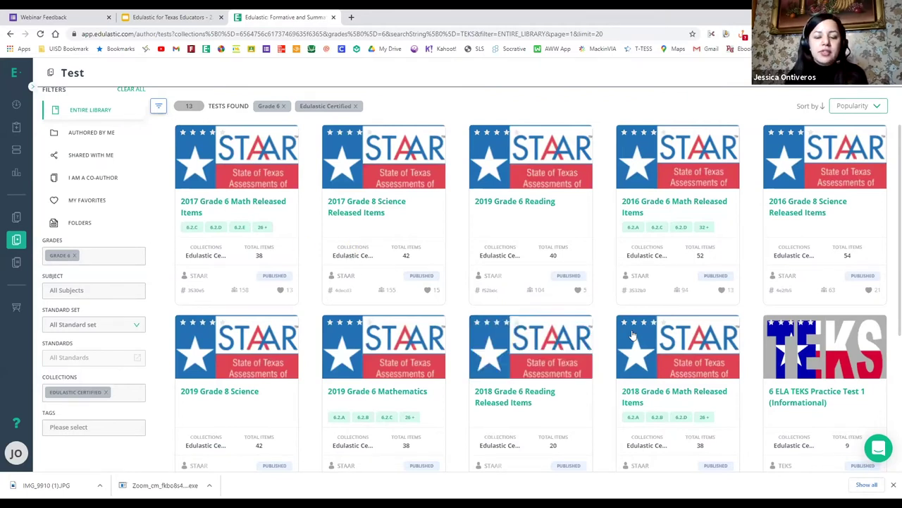
click(92, 295)
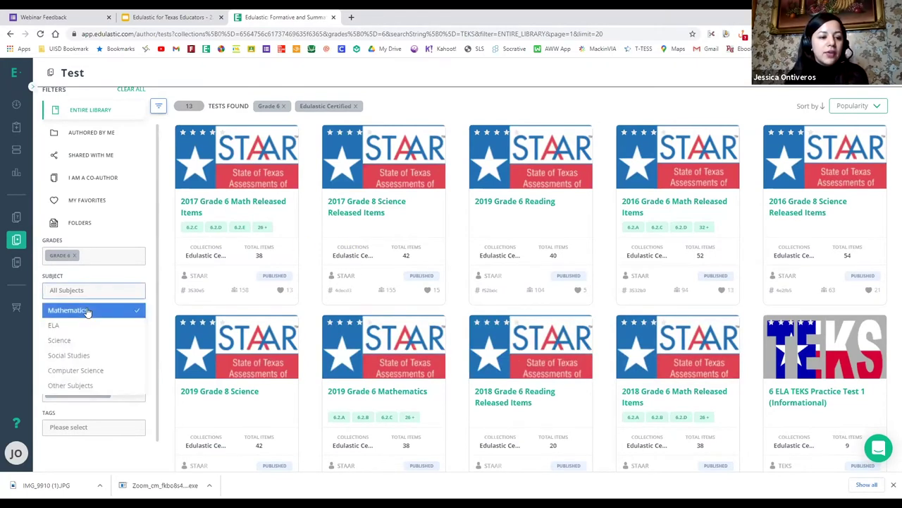
click(87, 311)
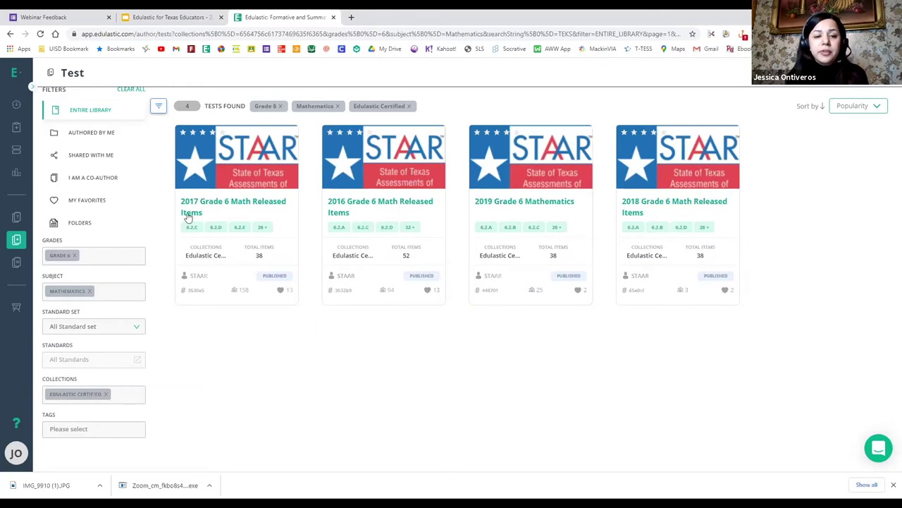
Step: Clone the 2017 Grade 6 Math Released Items test, keeping references to the original items
mouse_move(222, 176)
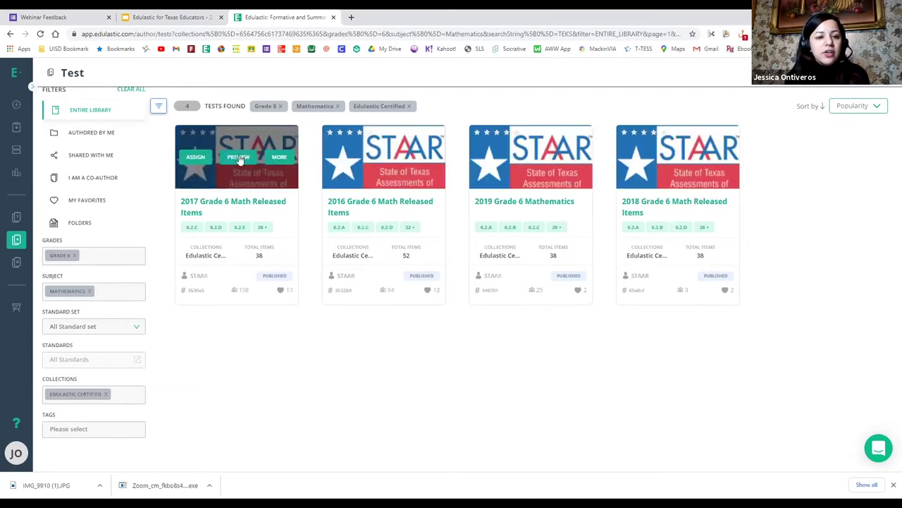
click(280, 156)
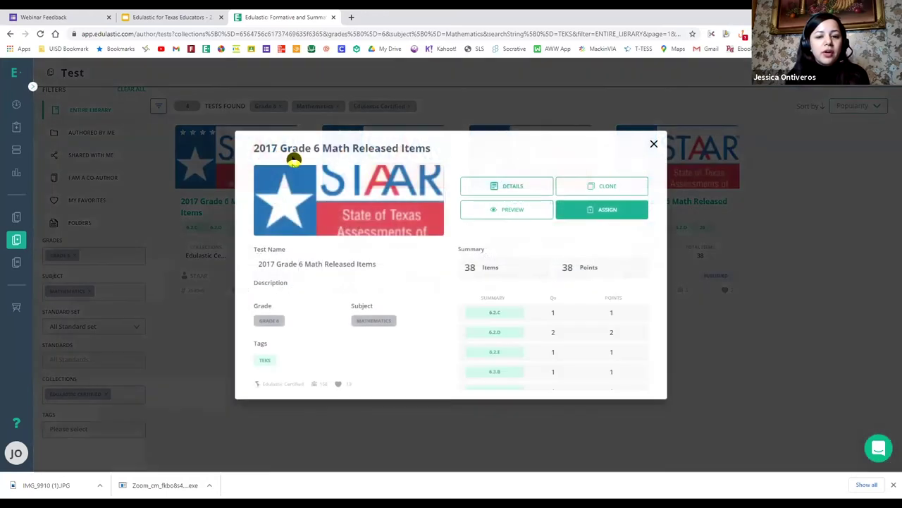
click(493, 193)
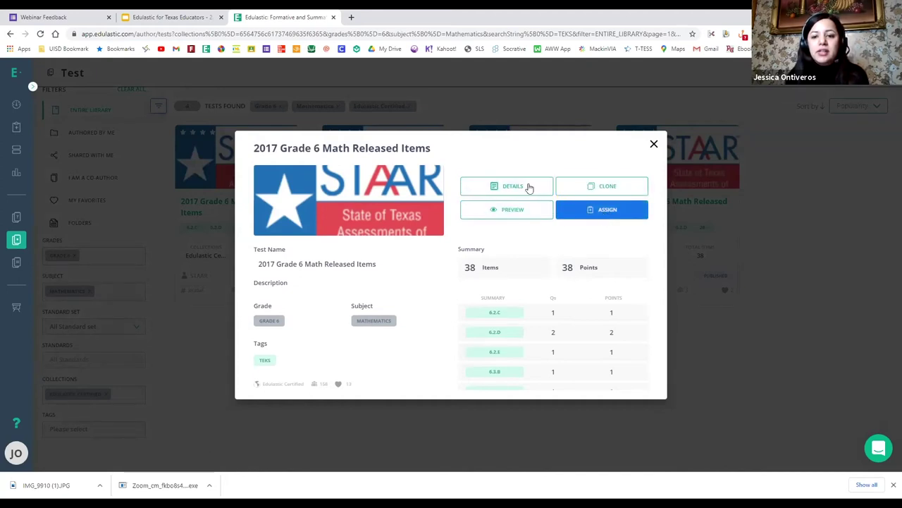
click(575, 187)
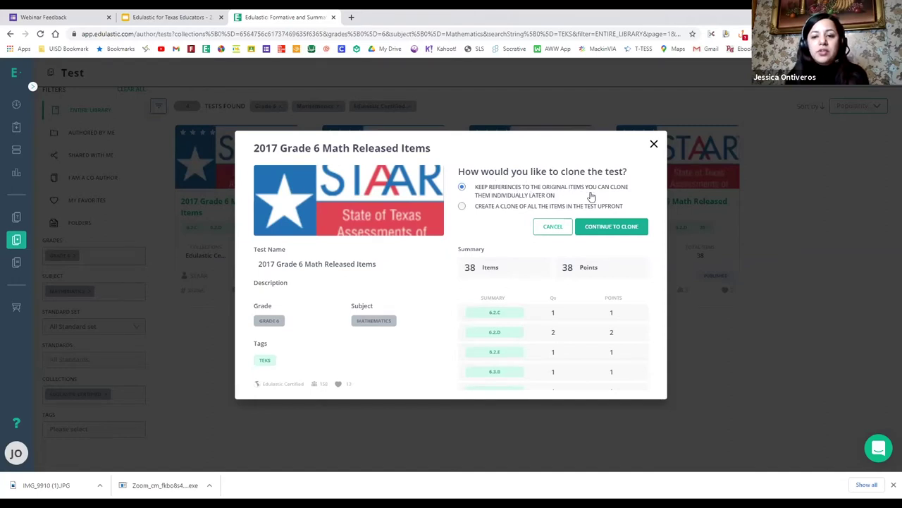
click(607, 227)
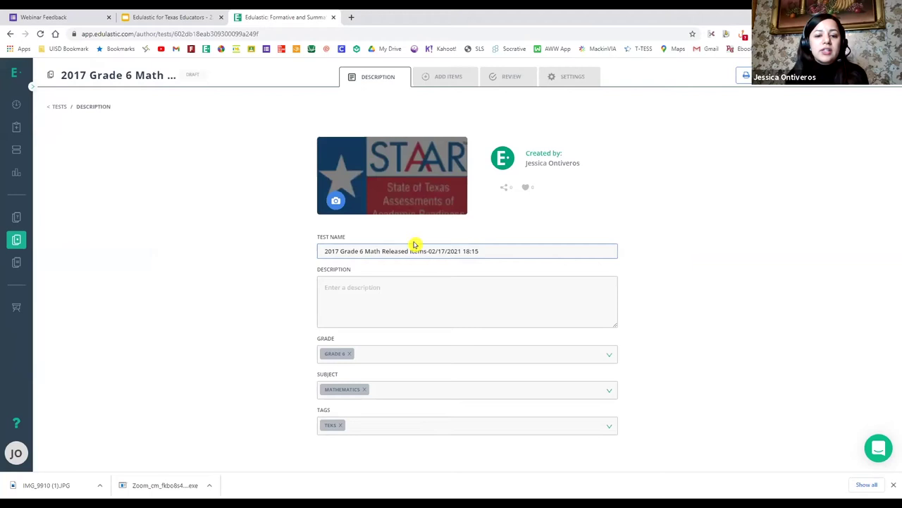
Step: Rename the cloned test to "2017 Grade 6 Math cat 1"
drag(474, 252, 359, 257)
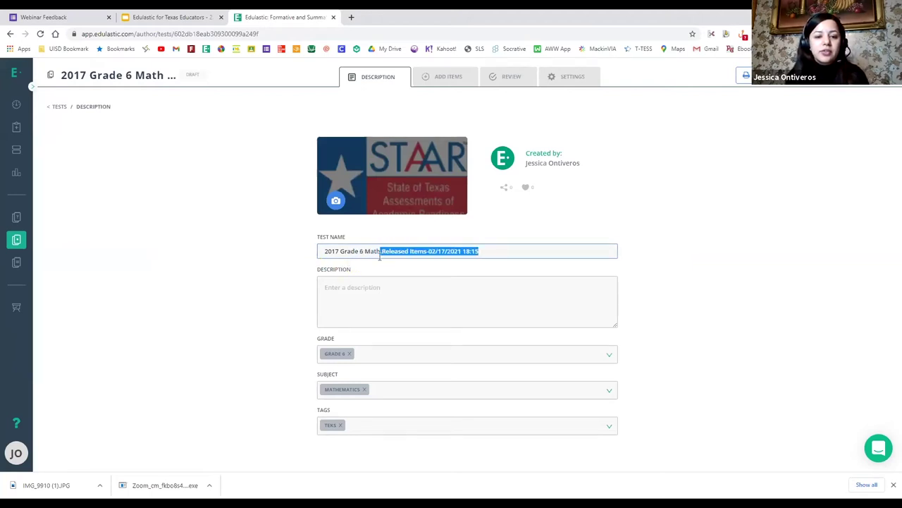
key(BackSpace)
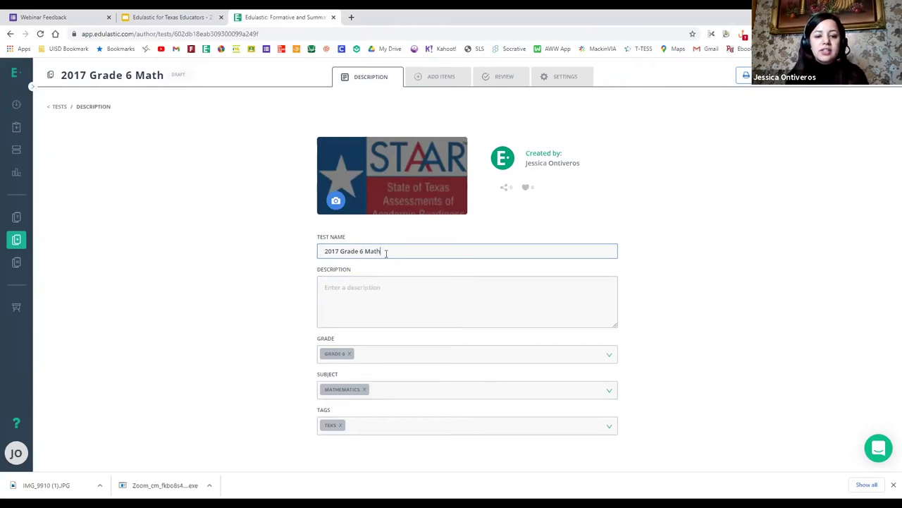
text(cat)
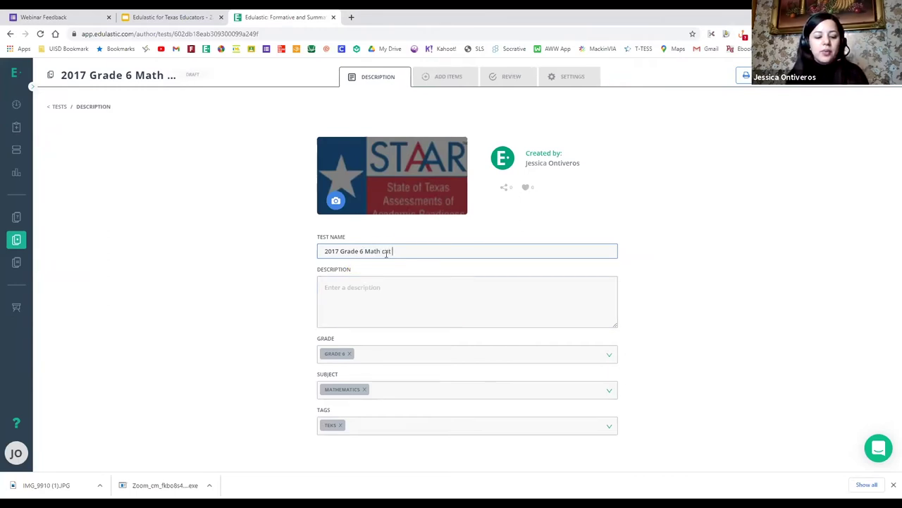
text( 1)
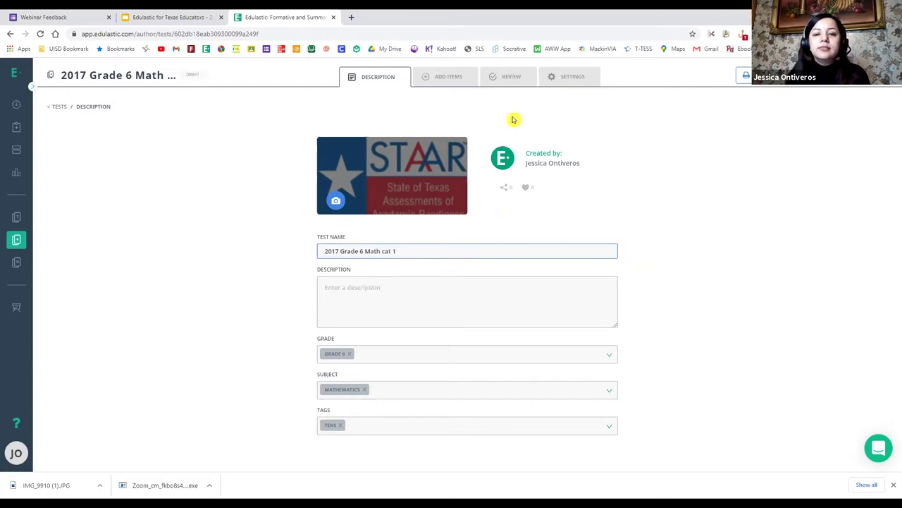
Step: Look over the cloned test's page for adding items and its review list of questions
click(435, 75)
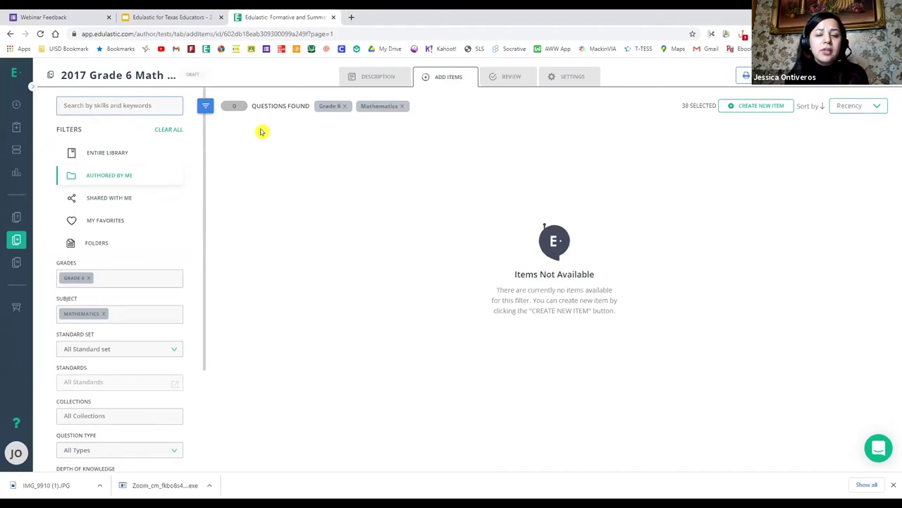
click(500, 85)
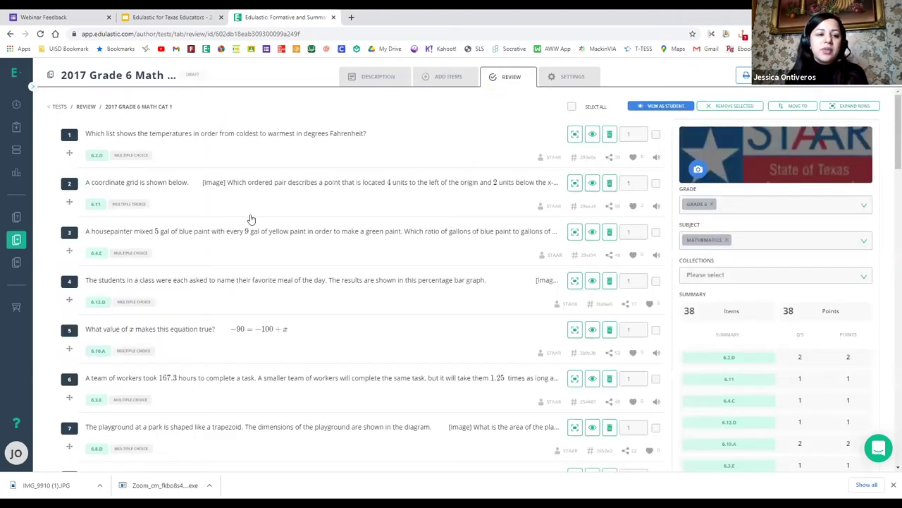
click(440, 77)
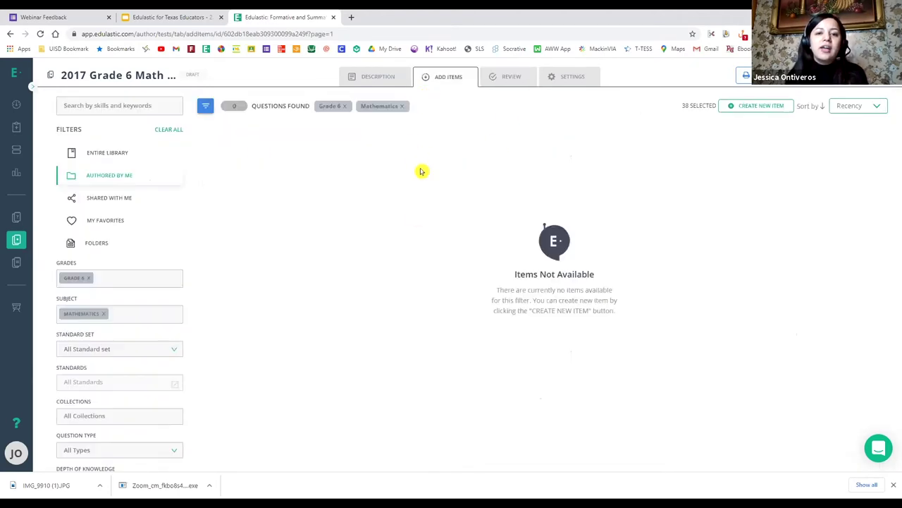
Step: In the test's review list, delete unwanted questions, including the coordinate grid, favorite meal, team of workers, walking goal, triangle XYZ and balloon game items
click(499, 79)
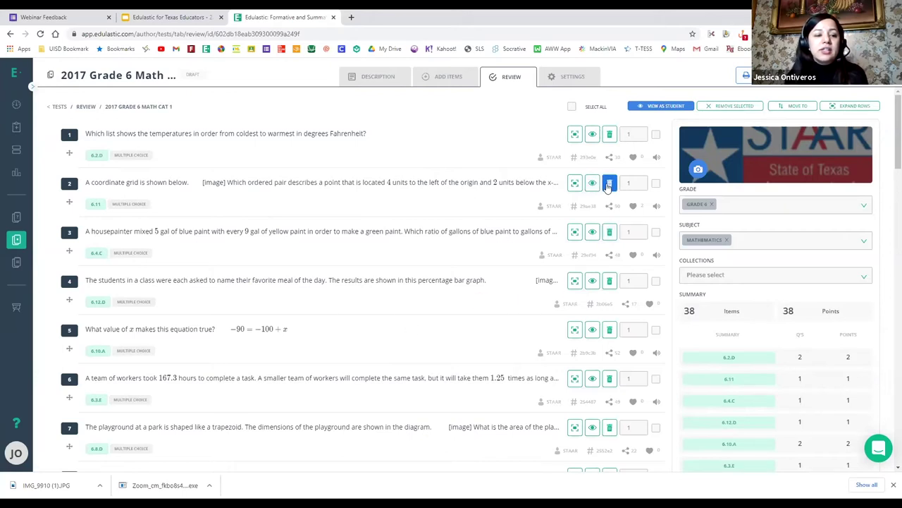
click(610, 232)
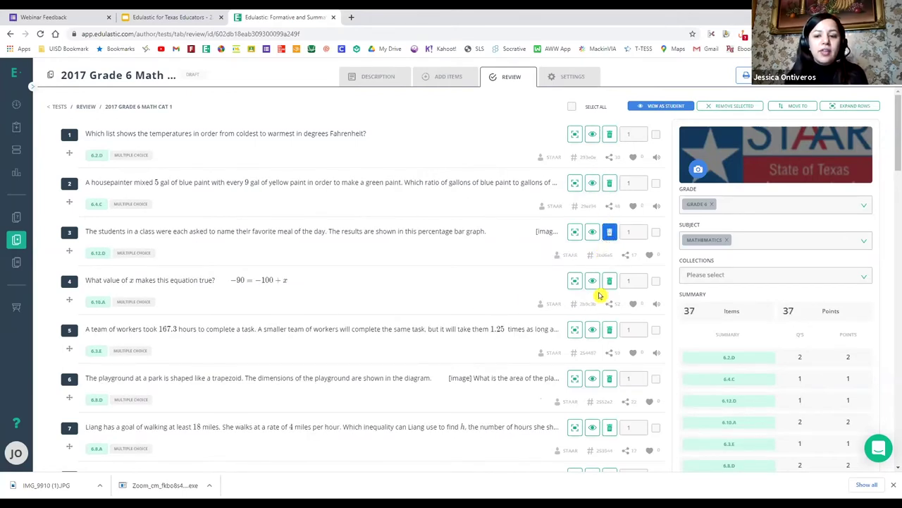
click(611, 282)
click(610, 329)
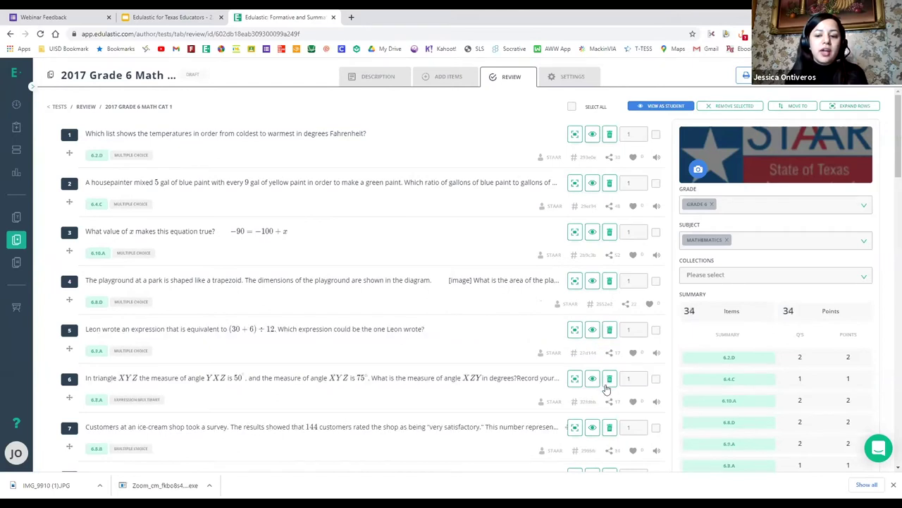
click(608, 427)
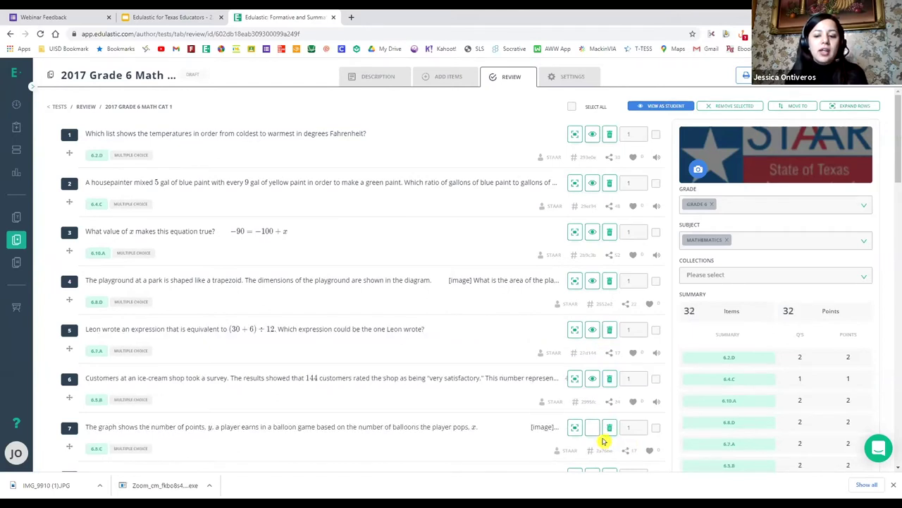
click(610, 428)
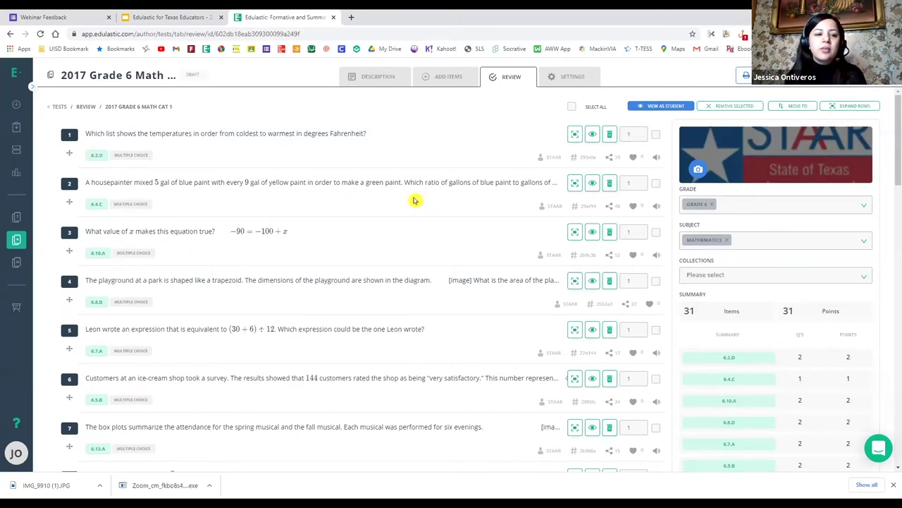
Step: Delete four more questions further down the list, including the prime factorization of 90, wire diameters and 3 multiplied by 2/3 items
scroll(287, 313, down, 5)
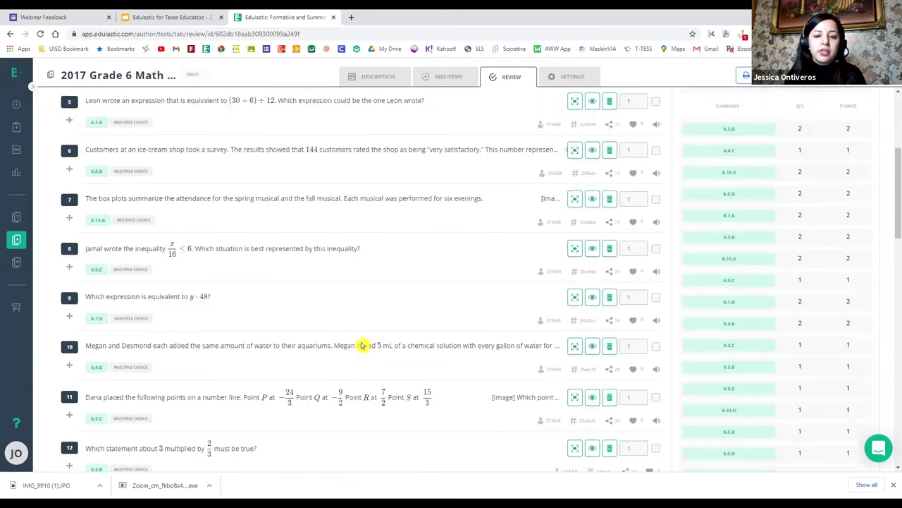
scroll(591, 404, down, 3)
click(609, 355)
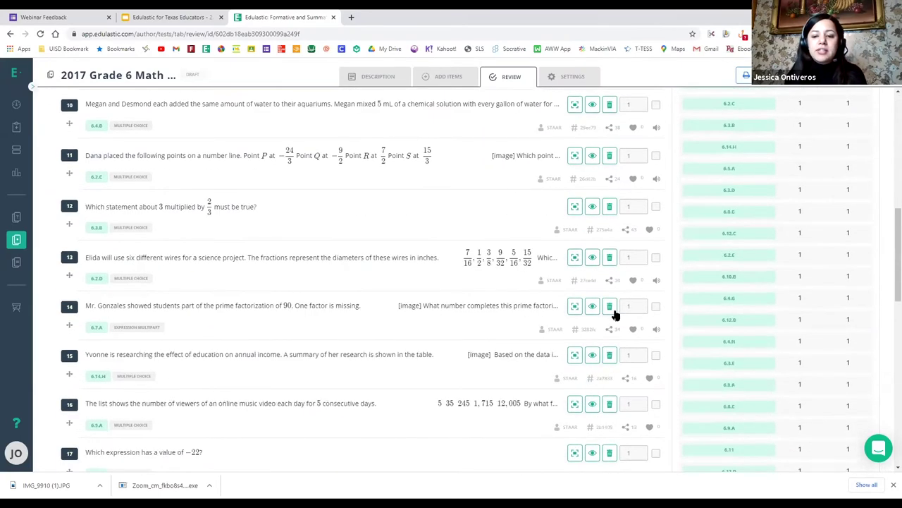
click(609, 305)
click(609, 257)
click(609, 206)
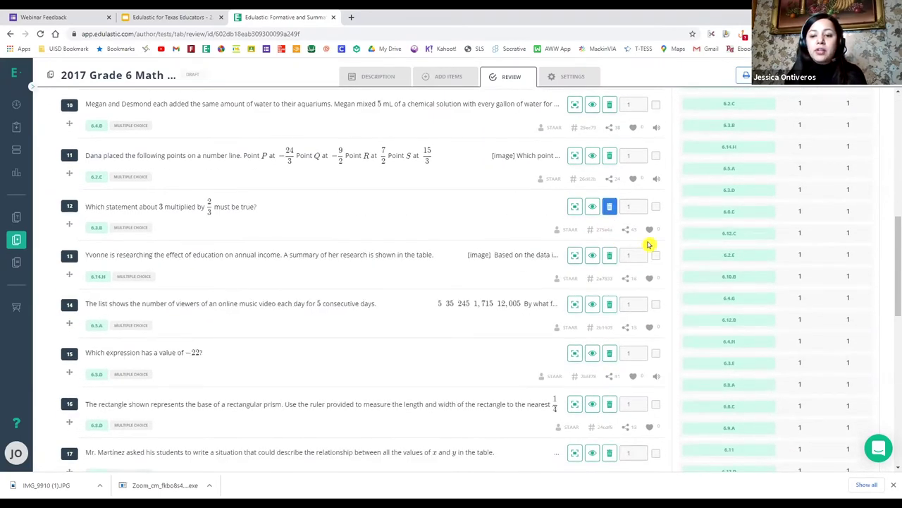
scroll(645, 248, up, 10)
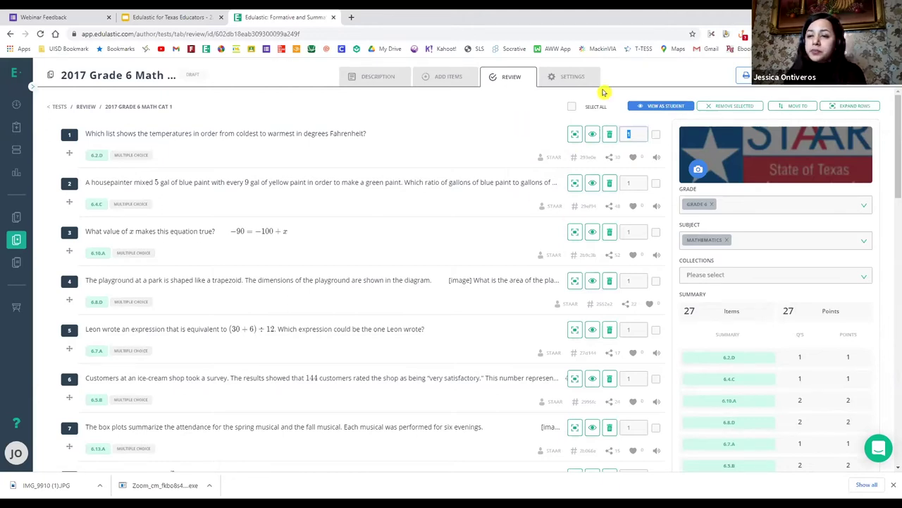
scroll(387, 292, down, 13)
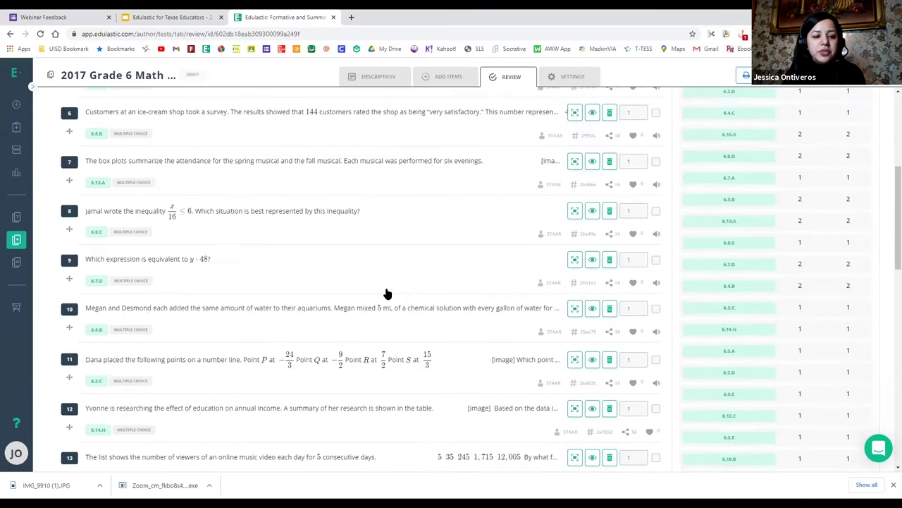
scroll(591, 300, up, 10)
scroll(591, 300, up, 3)
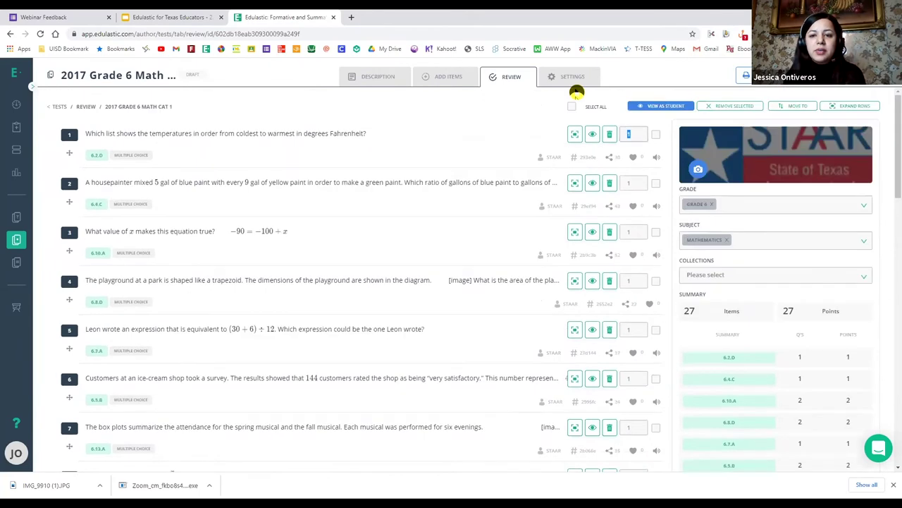
Step: Open the cloned test's settings and set the test type to Practice
click(557, 77)
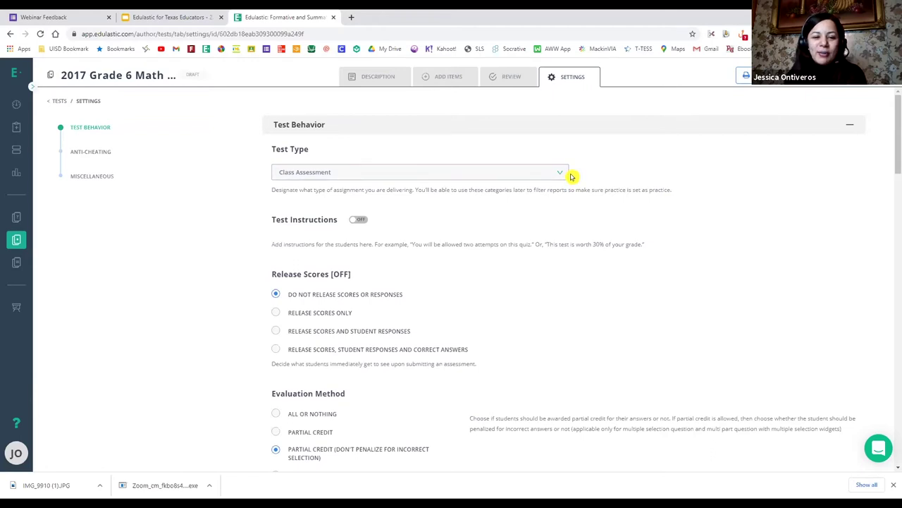
click(487, 173)
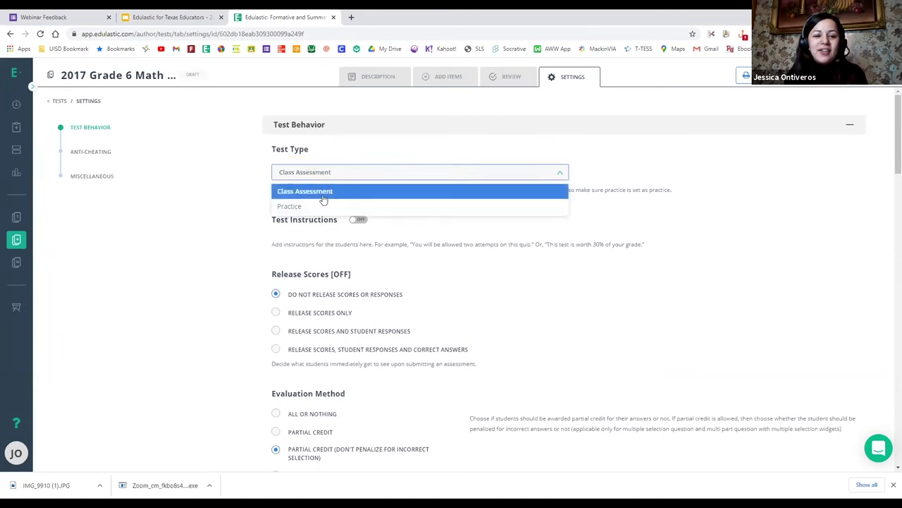
click(326, 208)
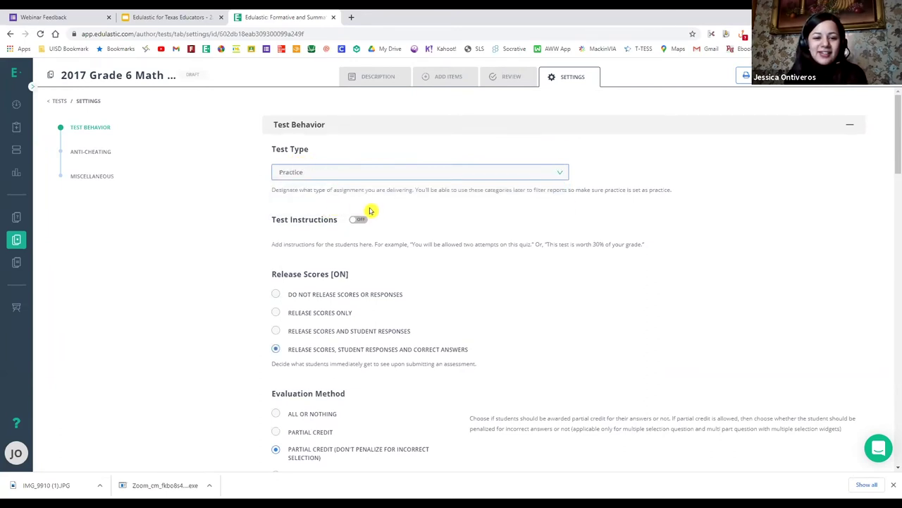
Step: Look over the practice test's settings for score release, evaluation method, calculator, attempts, answer-check tries and anti-cheating
scroll(399, 241, down, 2)
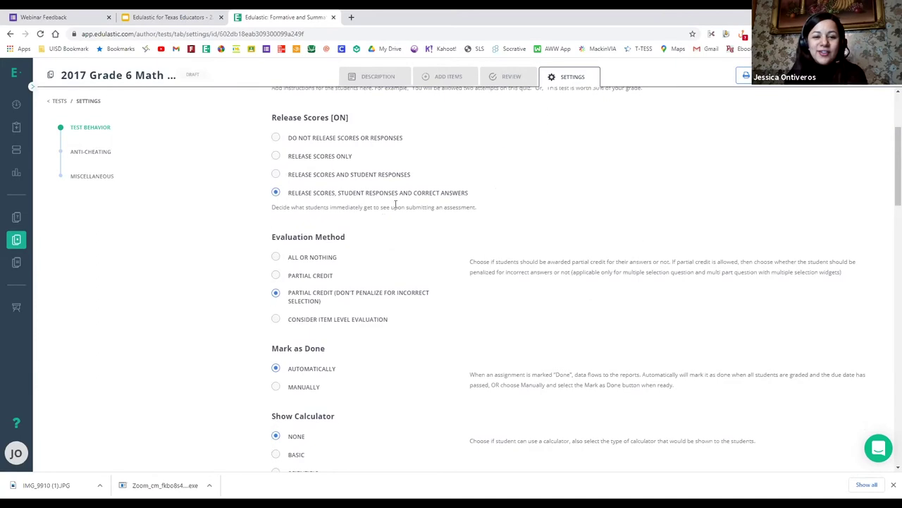
scroll(338, 195, down, 6)
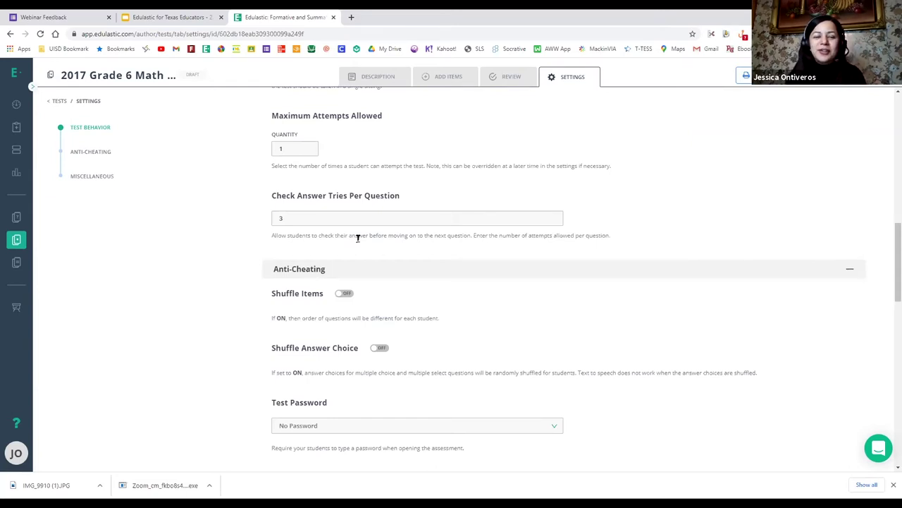
scroll(368, 203, up, 3)
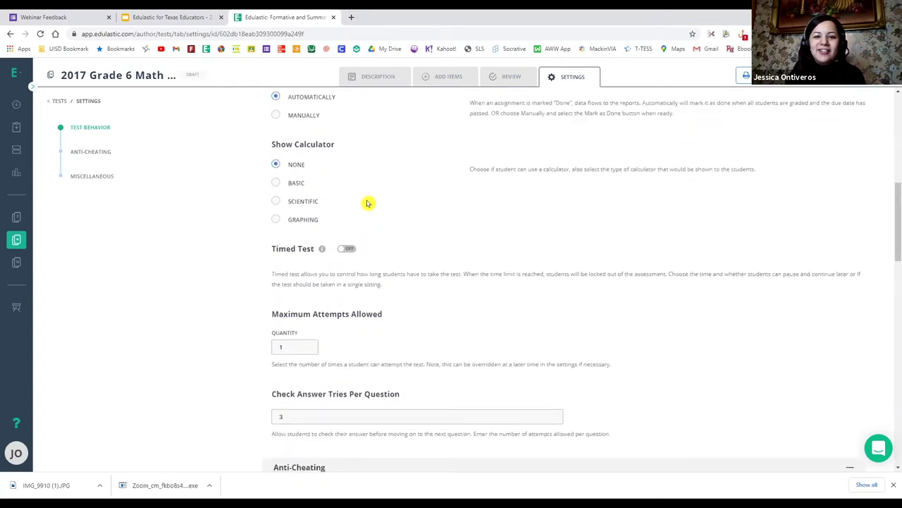
scroll(367, 203, up, 6)
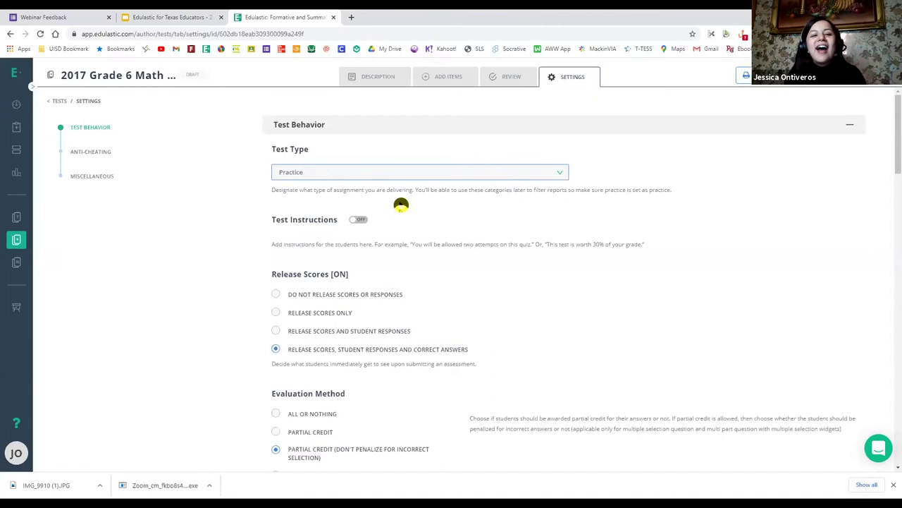
scroll(380, 262, down, 12)
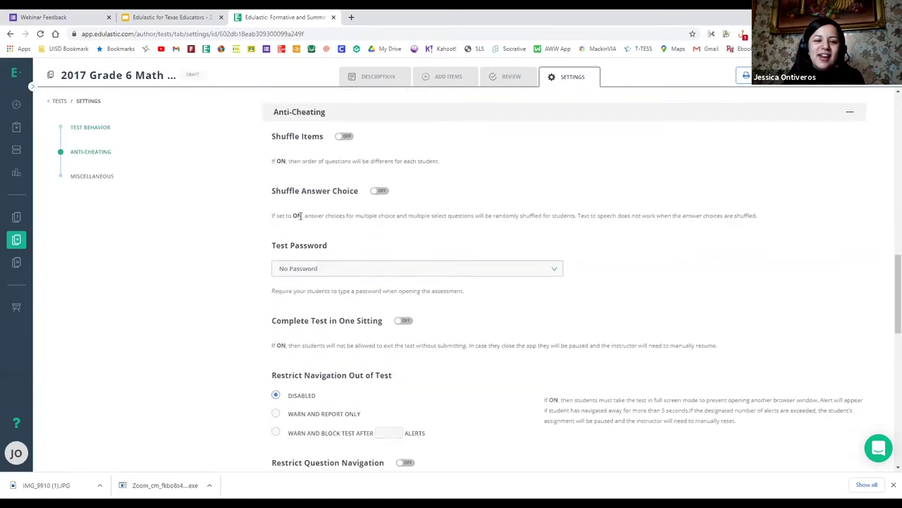
scroll(380, 261, up, 2)
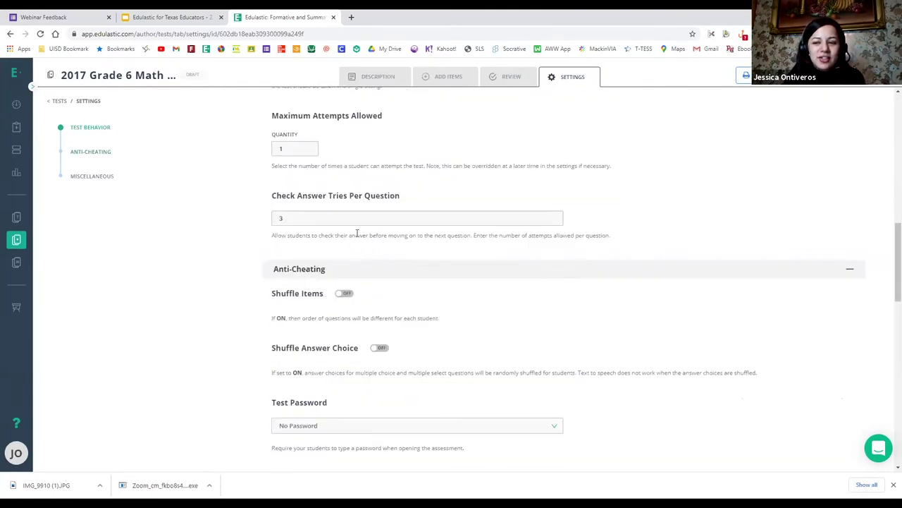
scroll(386, 235, up, 6)
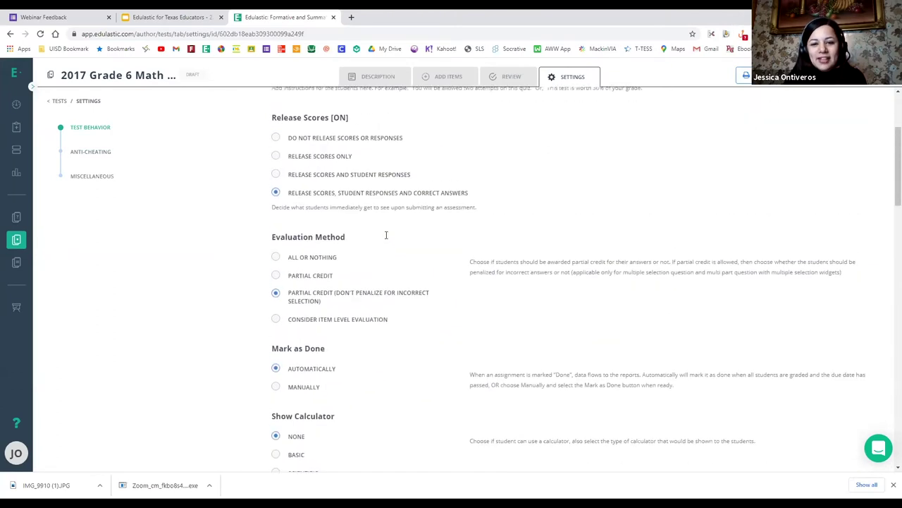
Step: Set the test type to Class Assessment
scroll(352, 205, up, 3)
click(326, 174)
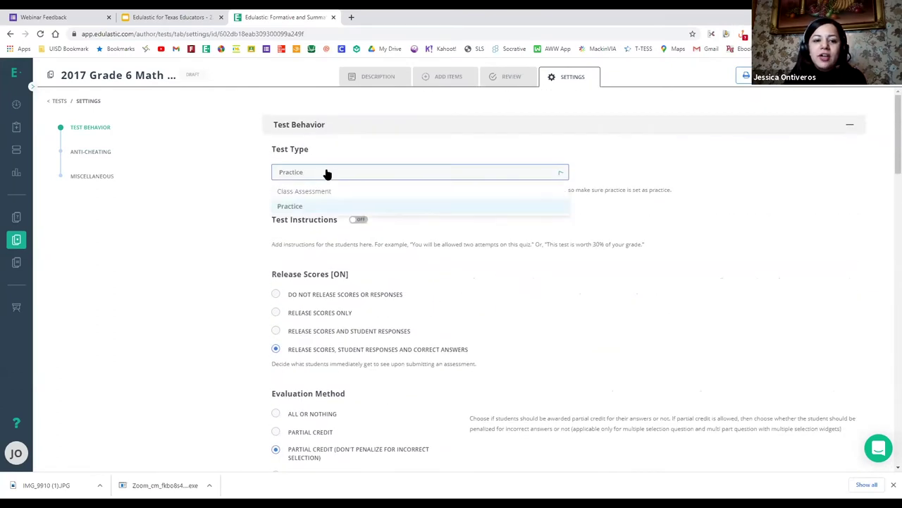
click(318, 194)
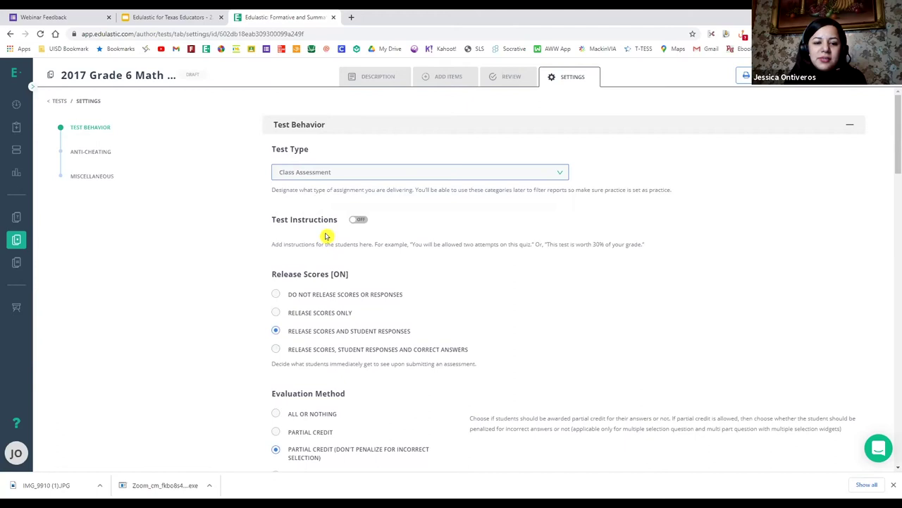
Step: Set the test to release scores only and use the All or Nothing evaluation method
click(277, 314)
scroll(297, 331, down, 3)
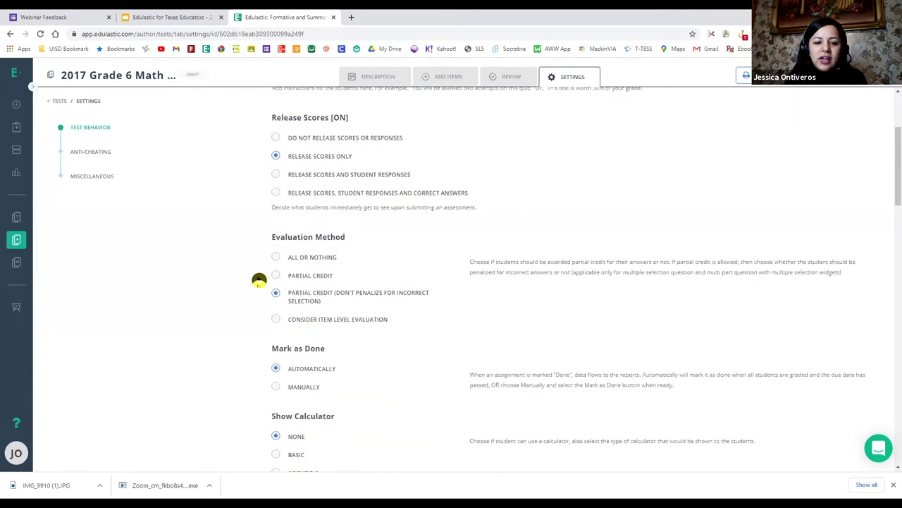
click(276, 258)
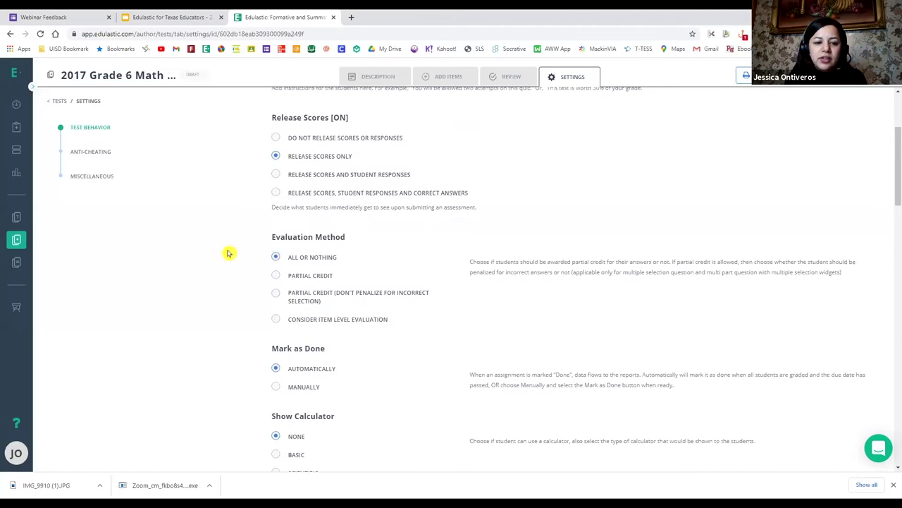
Step: Review the remaining class assessment settings: attempts, answer-check tries, anti-cheating, student player skin, performance bands, grading scale and accessibility
scroll(241, 244, down, 7)
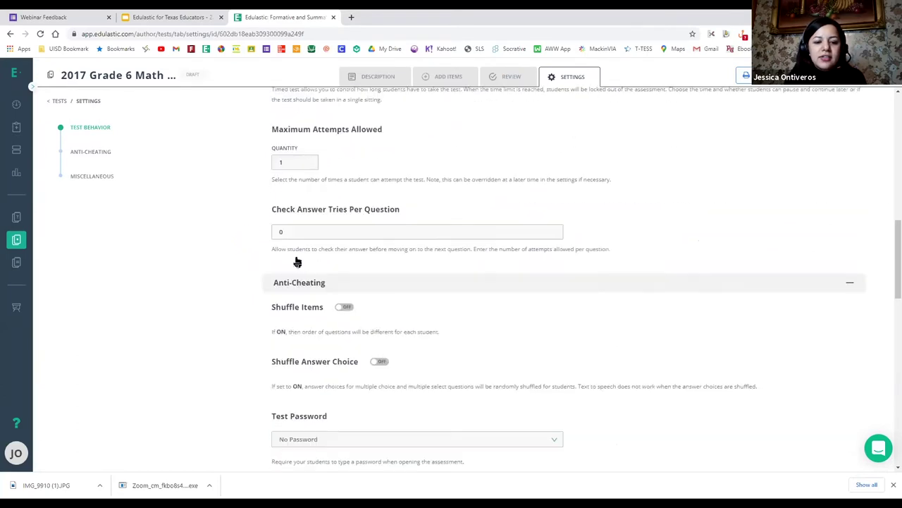
click(349, 213)
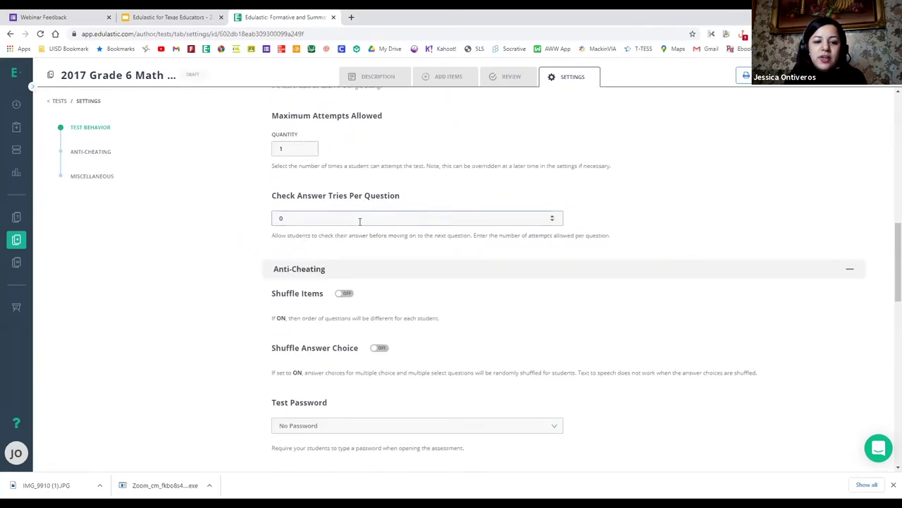
click(319, 233)
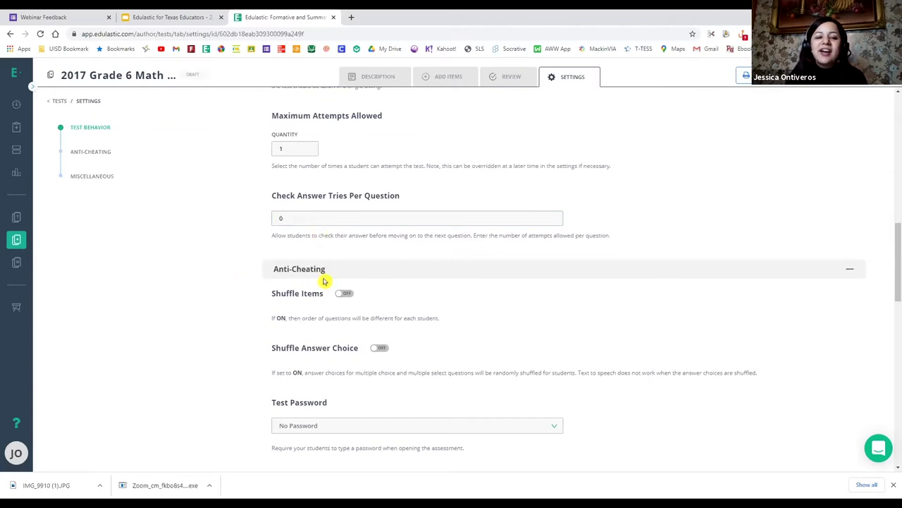
click(342, 332)
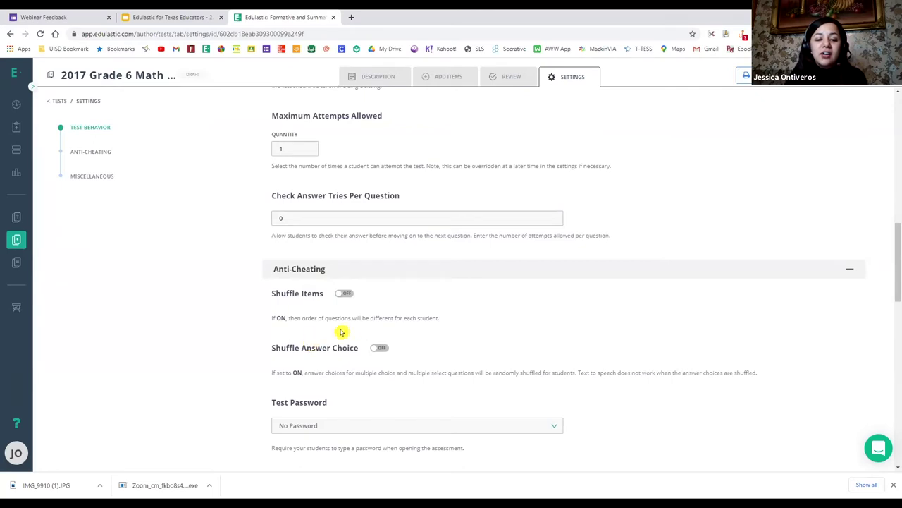
scroll(343, 361, down, 2)
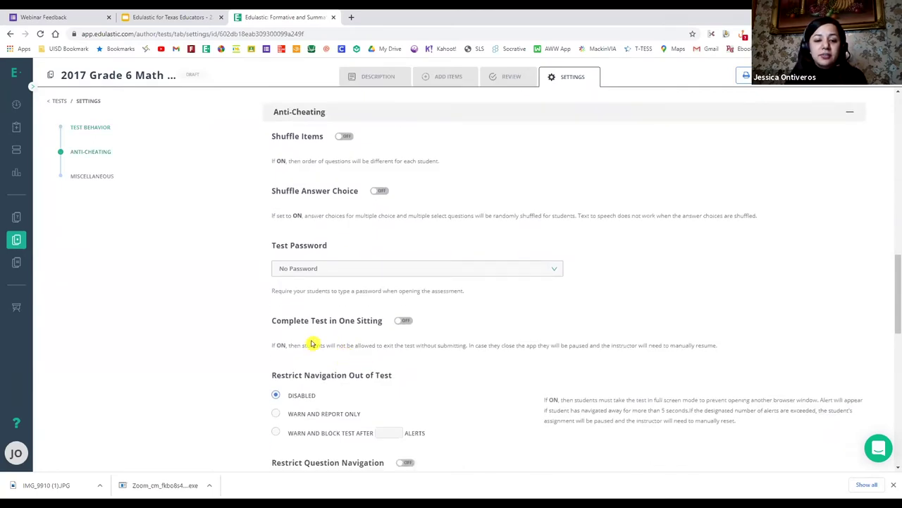
scroll(368, 348, down, 2)
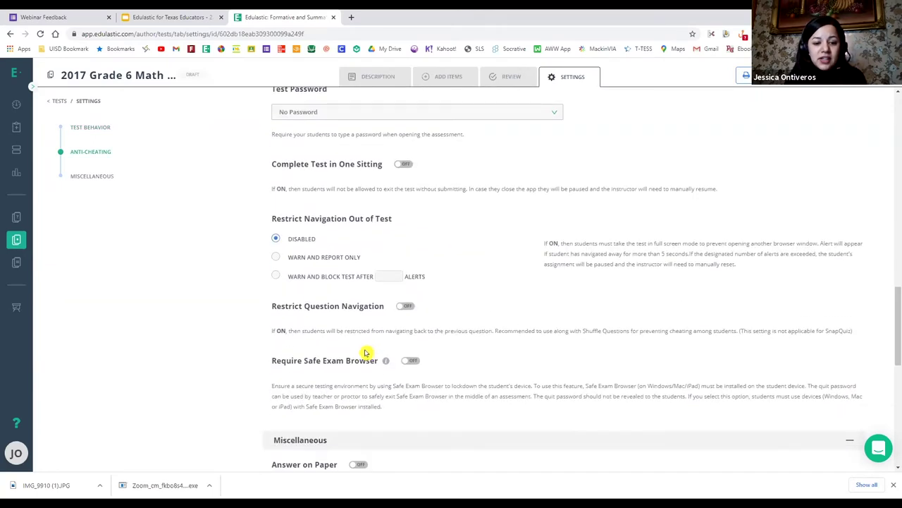
scroll(366, 351, down, 4)
scroll(368, 354, up, 4)
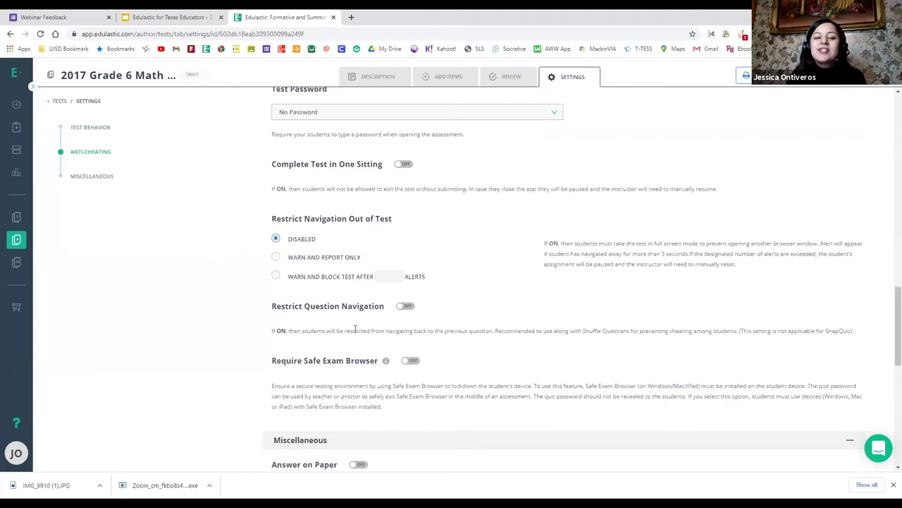
scroll(404, 329, down, 2)
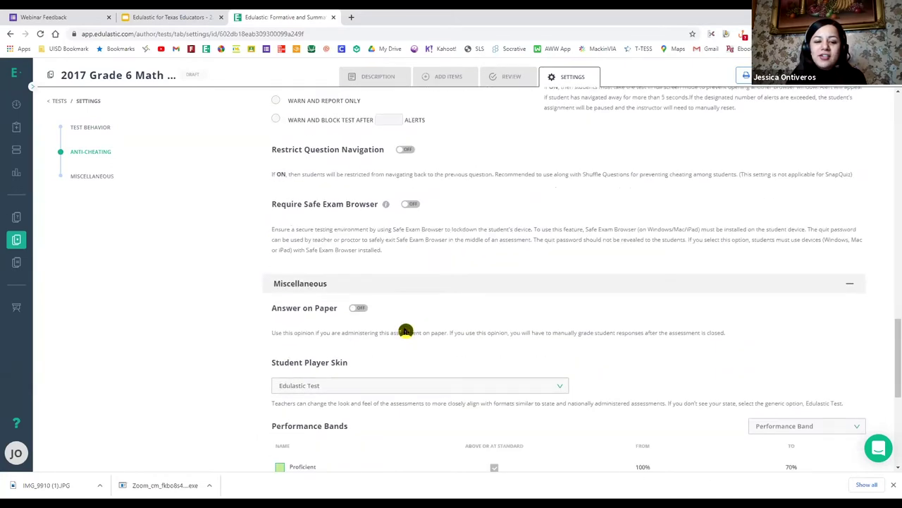
scroll(362, 373, down, 4)
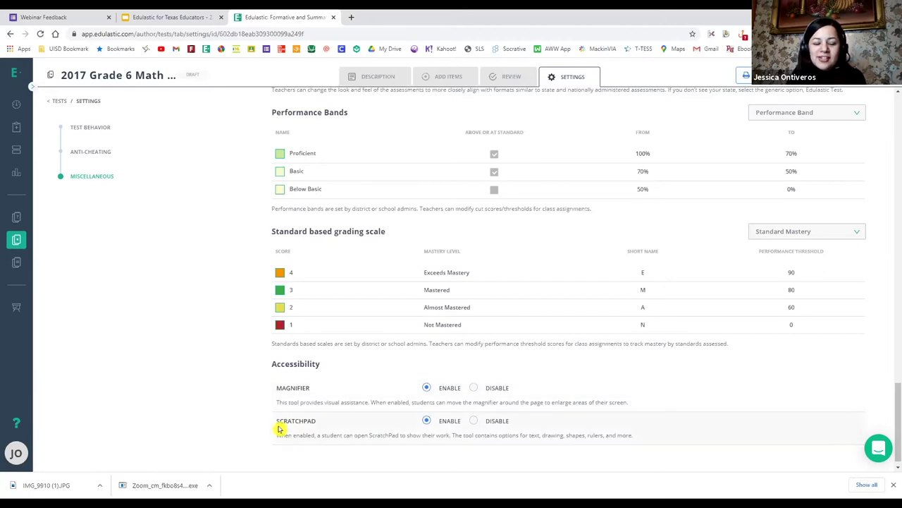
scroll(342, 416, up, 15)
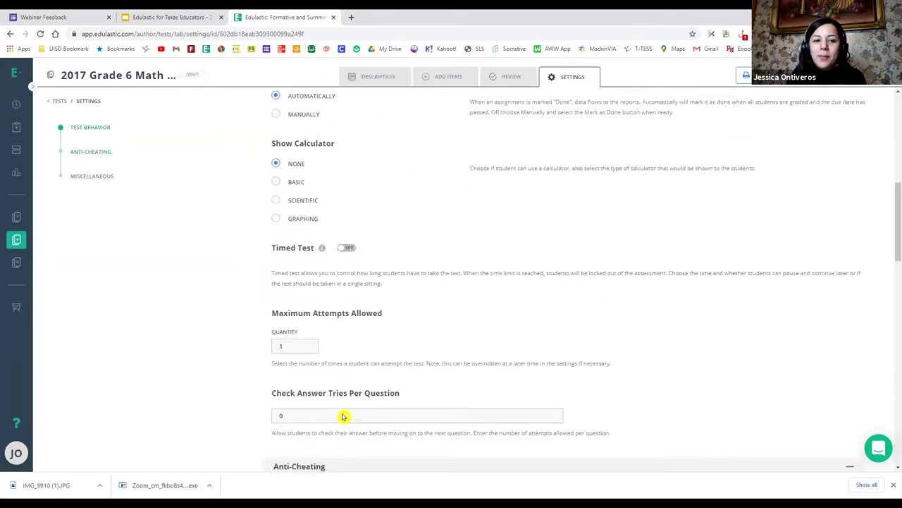
scroll(342, 416, up, 5)
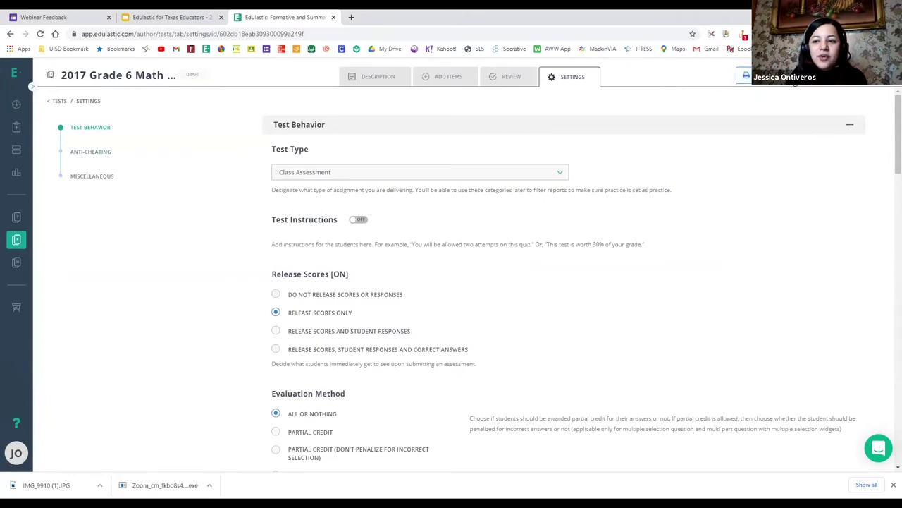
Step: Publish the test and view its options for sharing with others, leaving the access unchanged
click(817, 76)
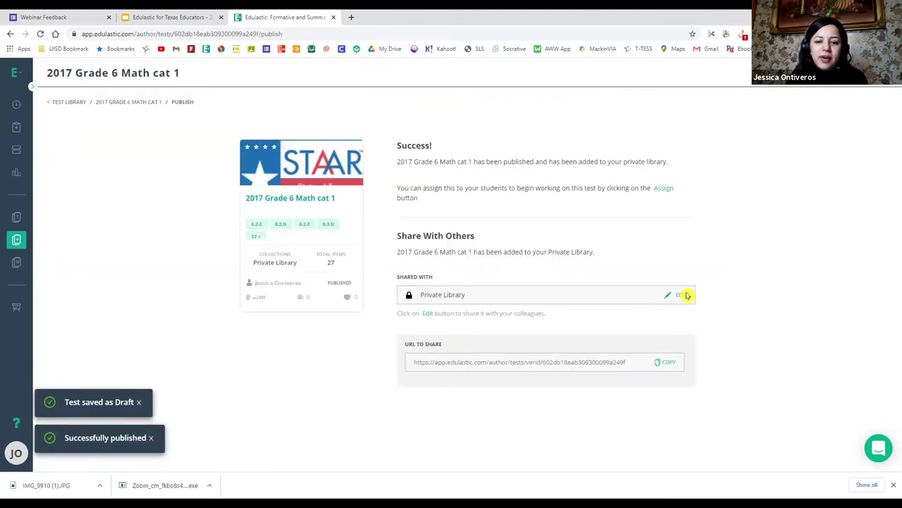
click(681, 295)
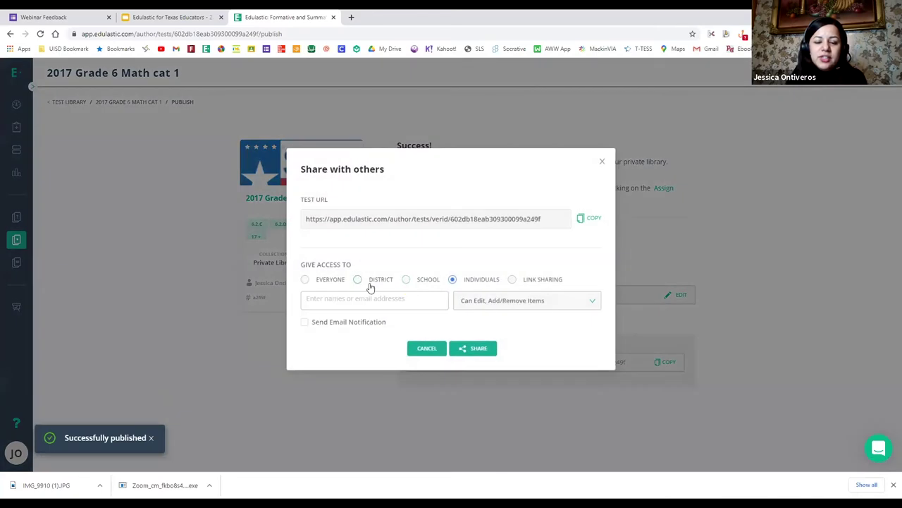
click(604, 163)
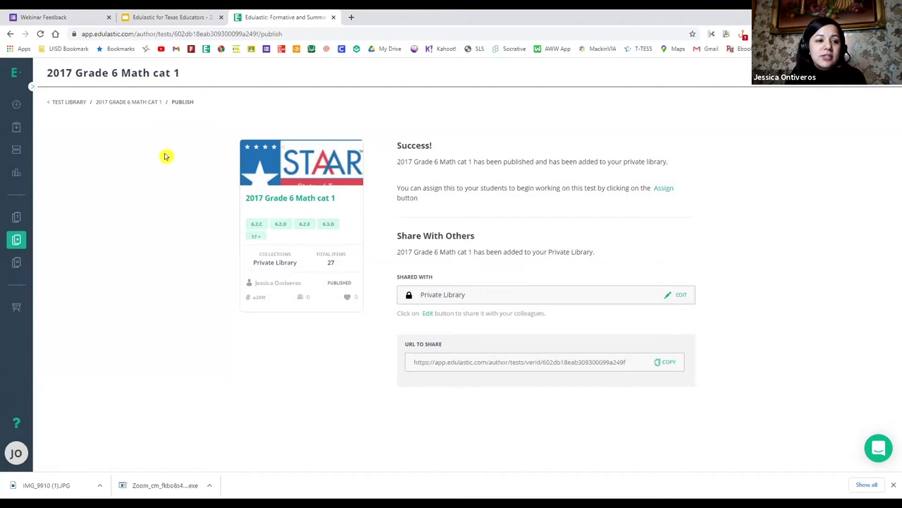
Step: In the test library, clear all filters and browse the favorite tests
click(16, 241)
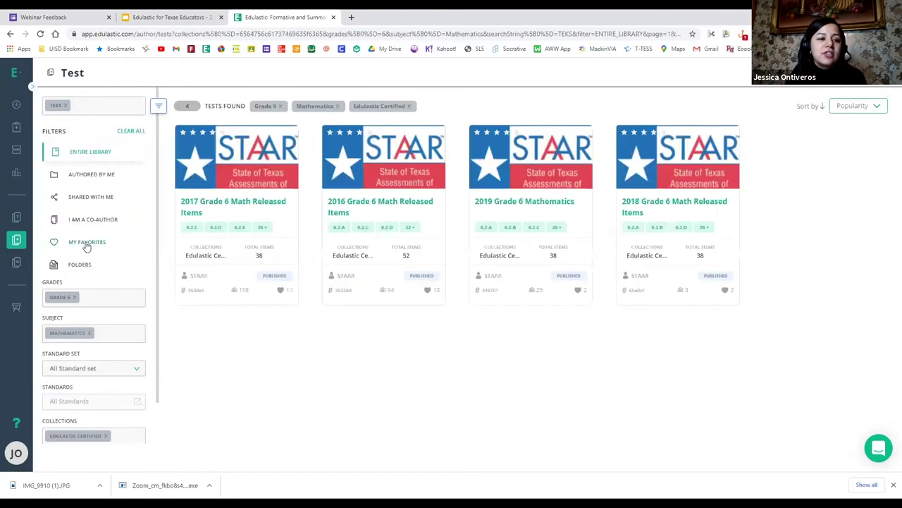
click(86, 243)
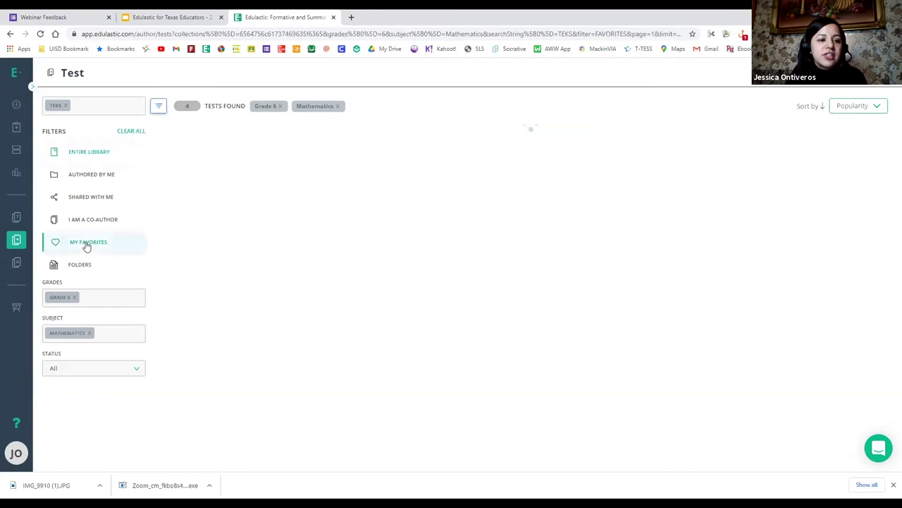
click(124, 131)
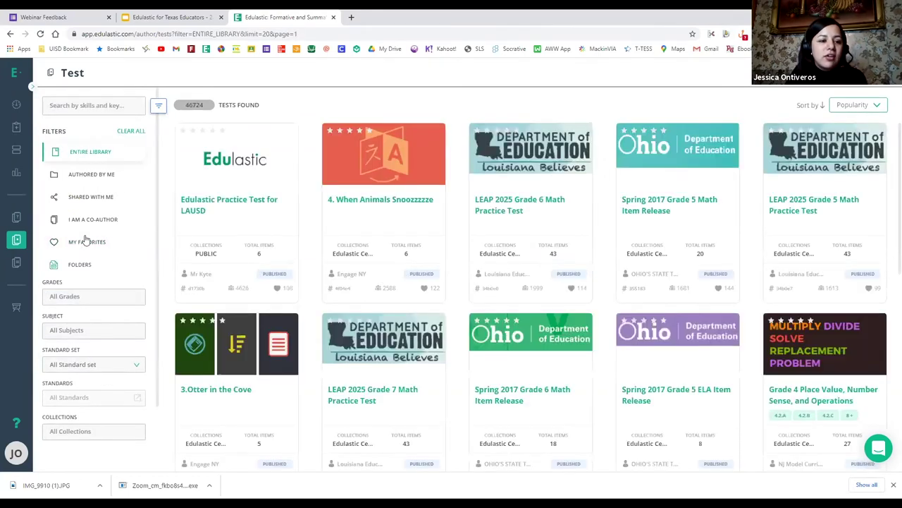
click(80, 243)
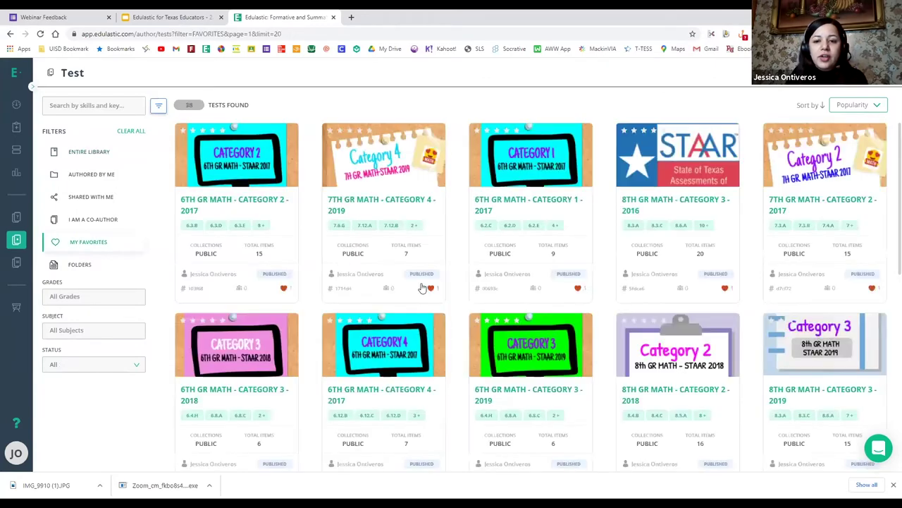
scroll(425, 286, down, 6)
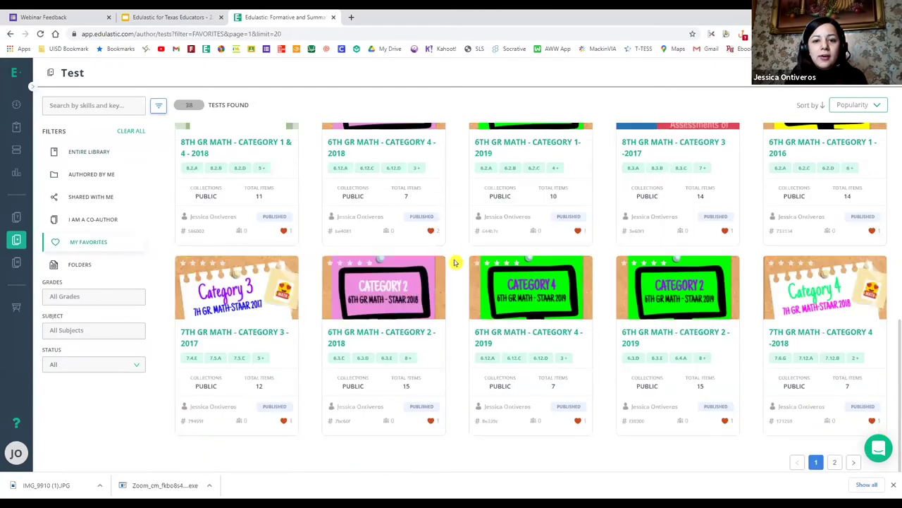
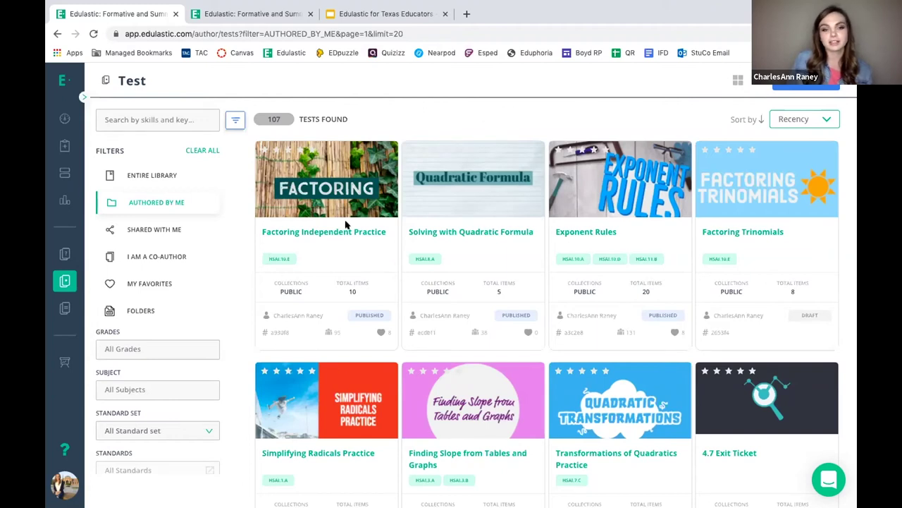
Step: Preview the Transformations of Quadratics Practice test as a student and read its first graphing question
scroll(345, 225, down, 1)
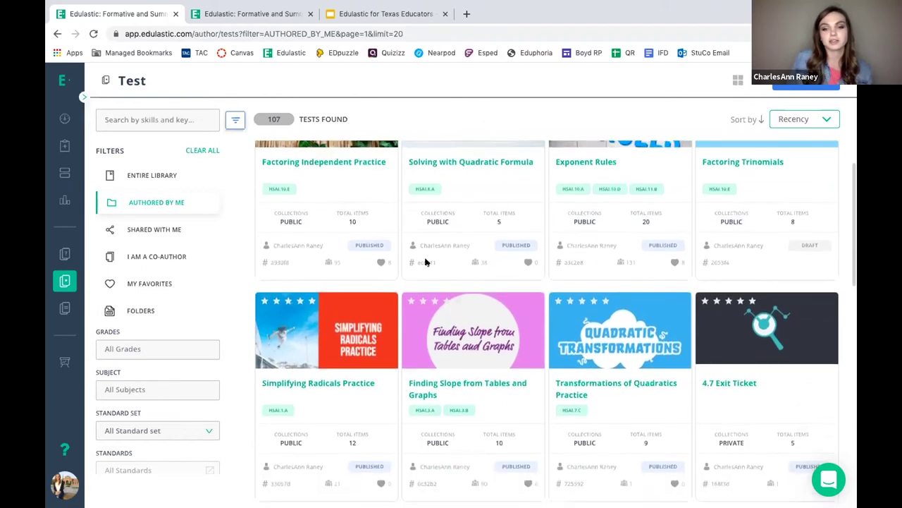
click(621, 332)
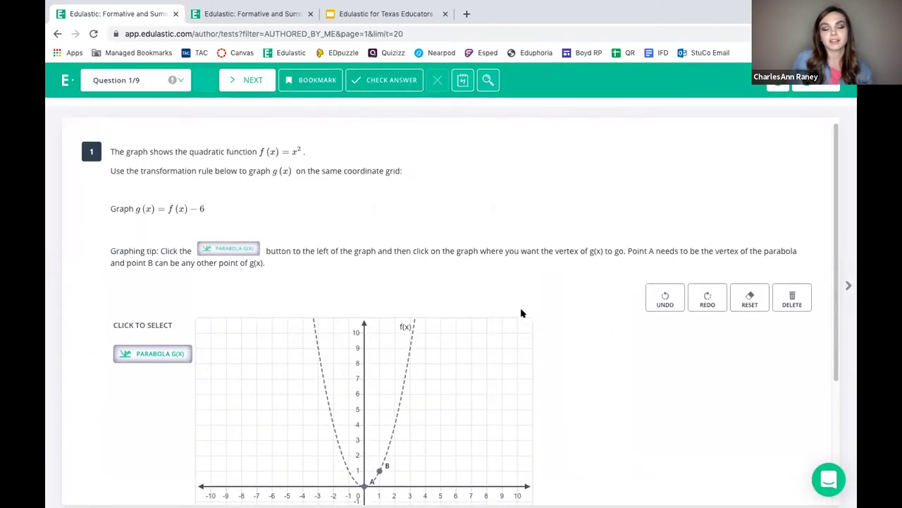
scroll(554, 315, down, 3)
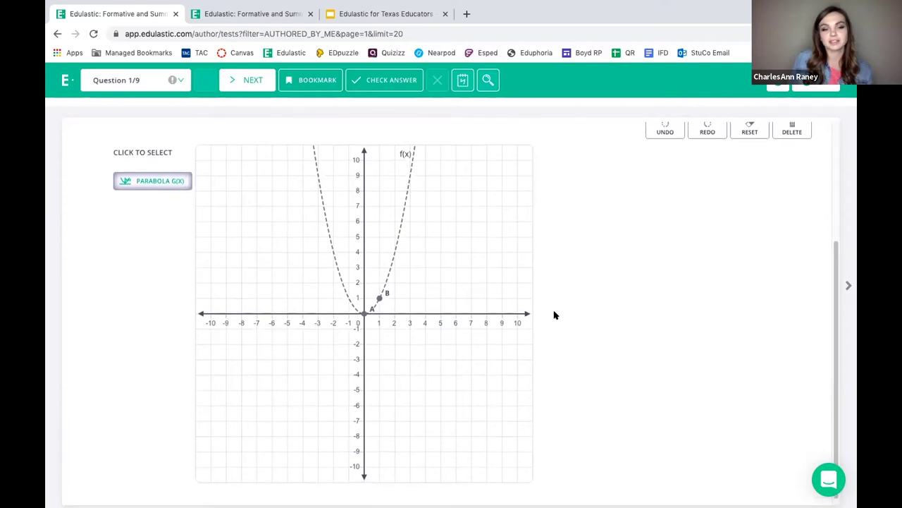
scroll(555, 315, up, 1)
scroll(554, 315, up, 1)
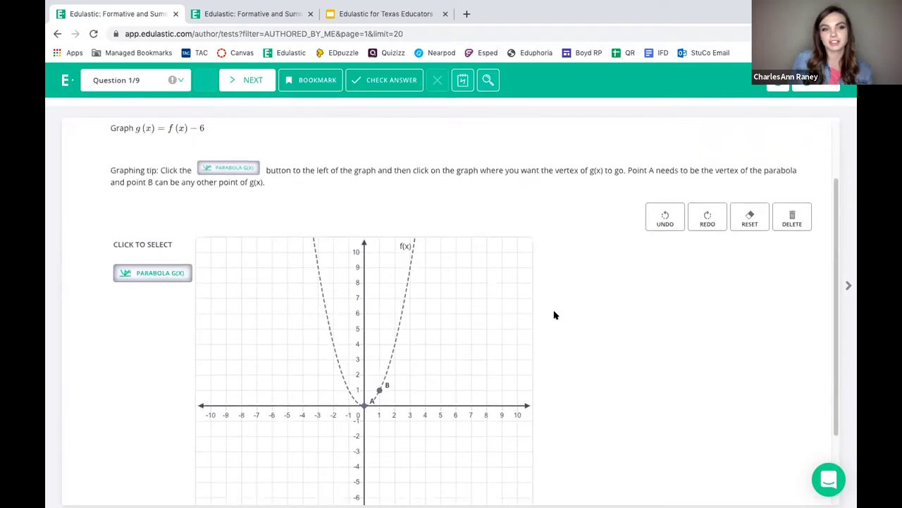
scroll(556, 287, up, 1)
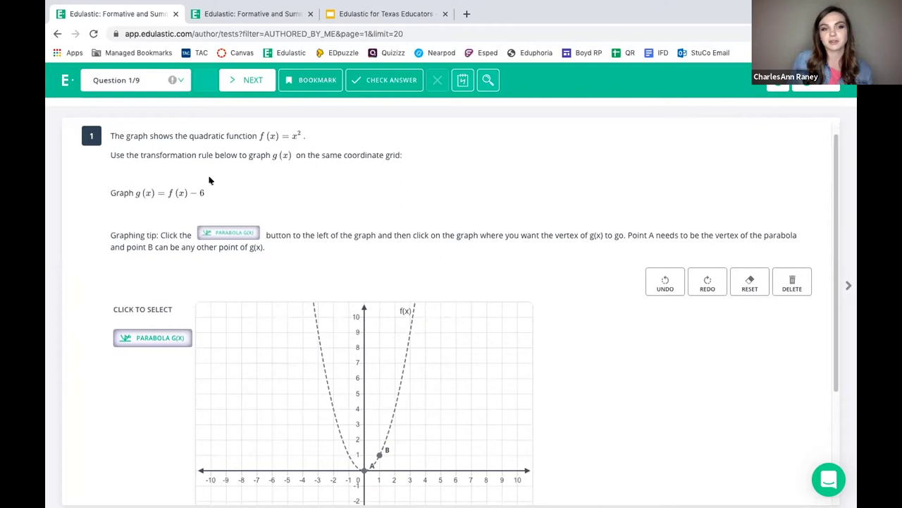
scroll(414, 217, down, 1)
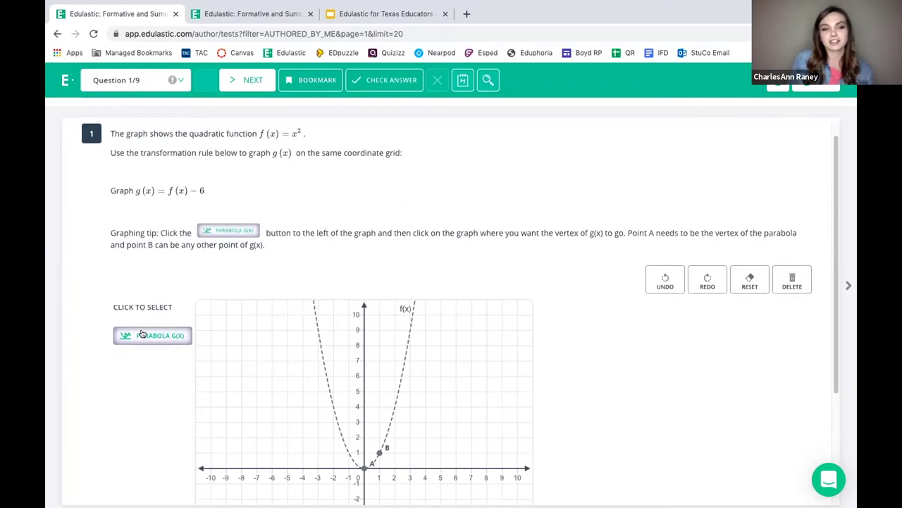
Step: Answer the first question by graphing parabola g(x) with its vertex at (0, -6) and a second point at (1, -5)
scroll(314, 264, down, 1)
scroll(431, 259, down, 1)
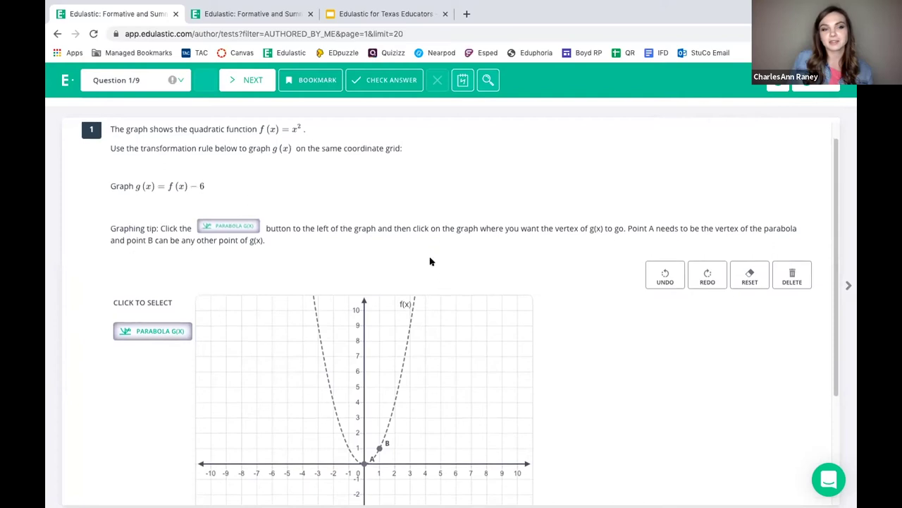
scroll(431, 261, down, 2)
scroll(457, 365, down, 2)
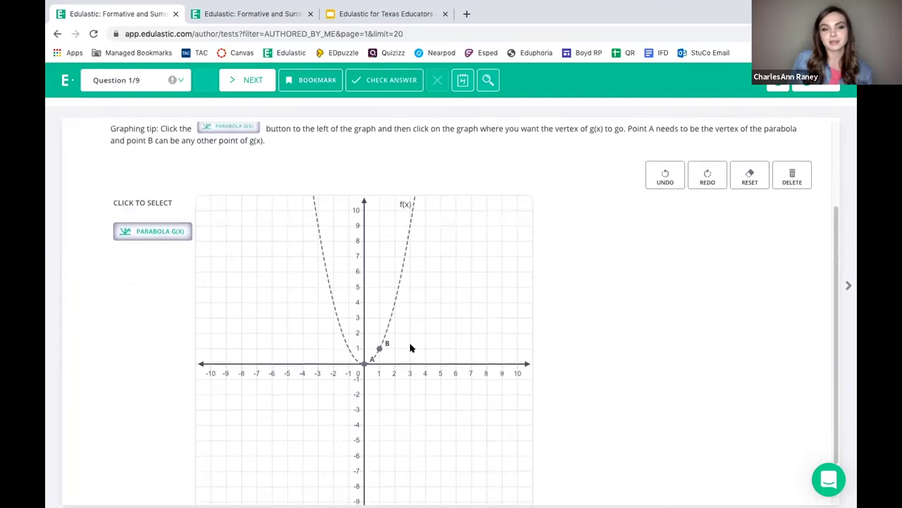
scroll(423, 370, down, 2)
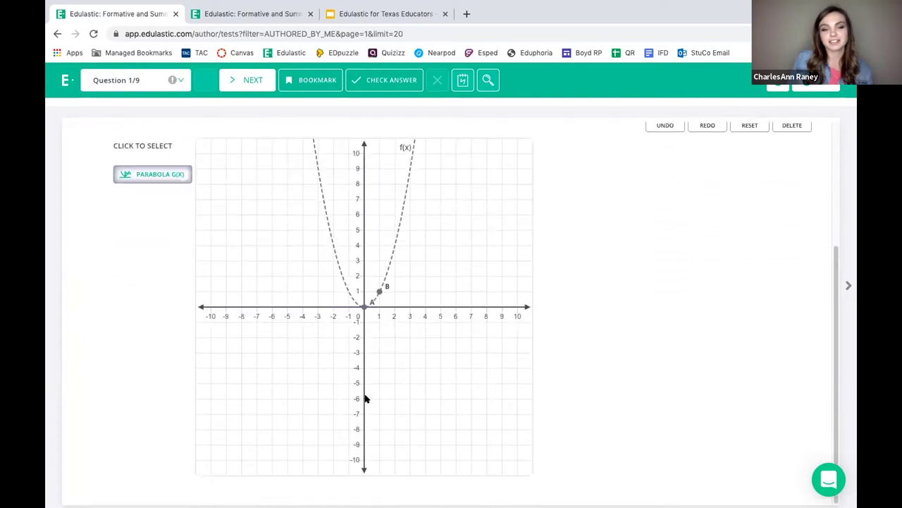
click(364, 399)
click(379, 383)
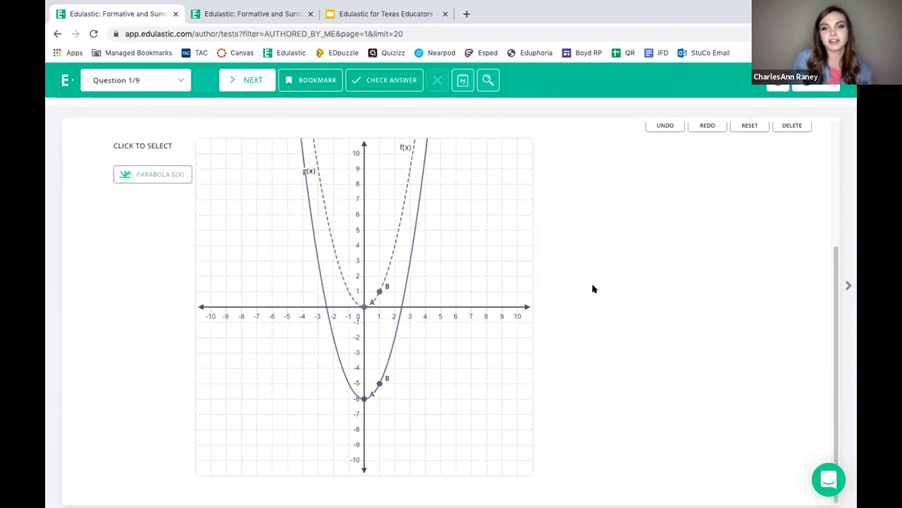
Step: Check the graphed answer to the first question, view the feedback on the graph, and close the test preview
scroll(592, 286, up, 3)
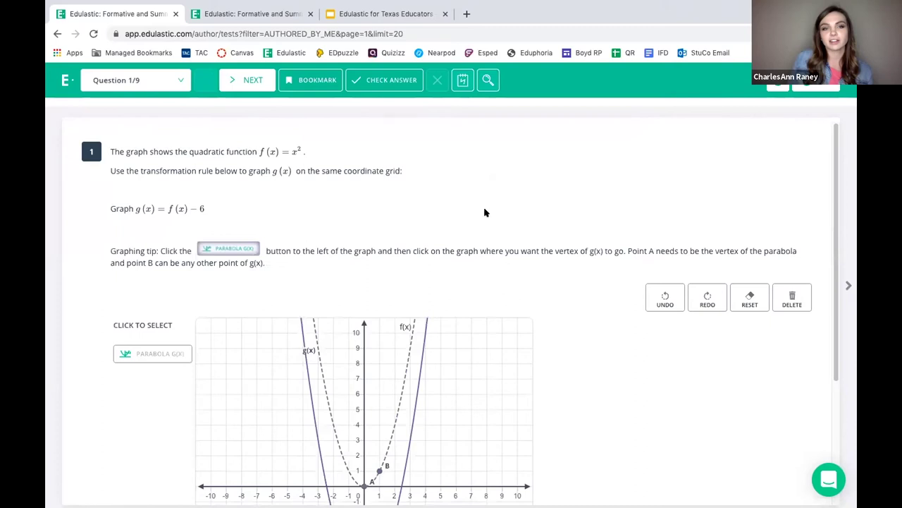
click(374, 86)
scroll(465, 240, down, 1)
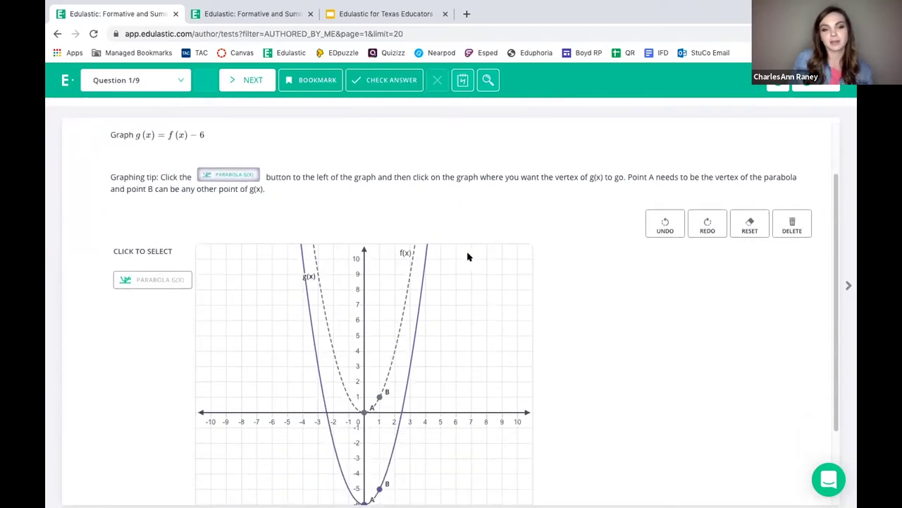
scroll(467, 256, down, 2)
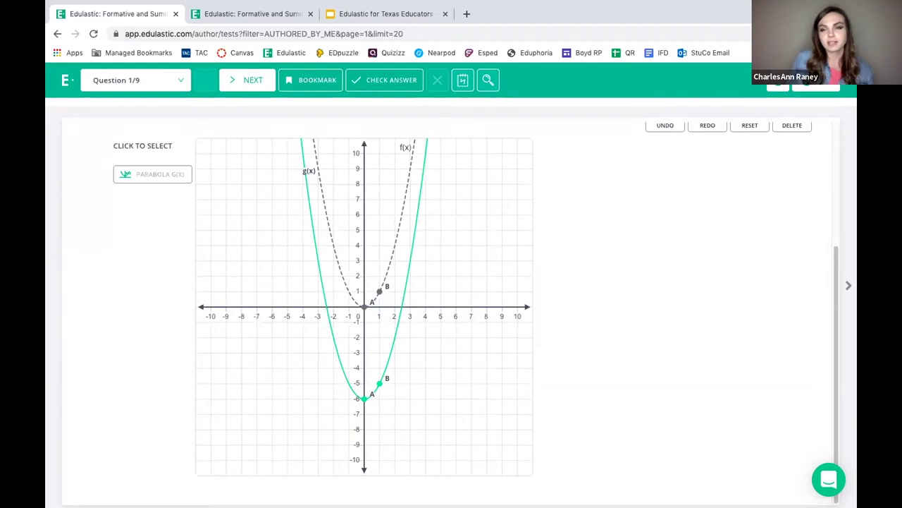
click(814, 86)
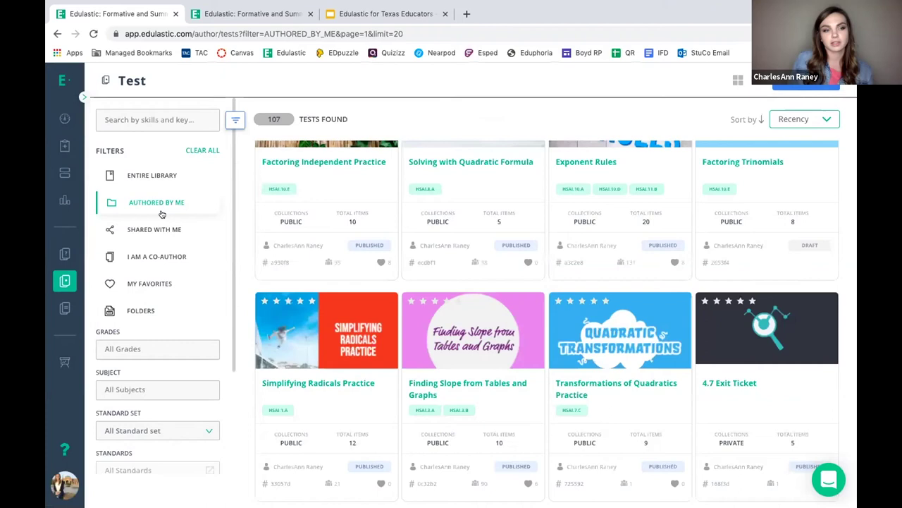
Step: Create a new test from scratch and name it "Test"
click(783, 86)
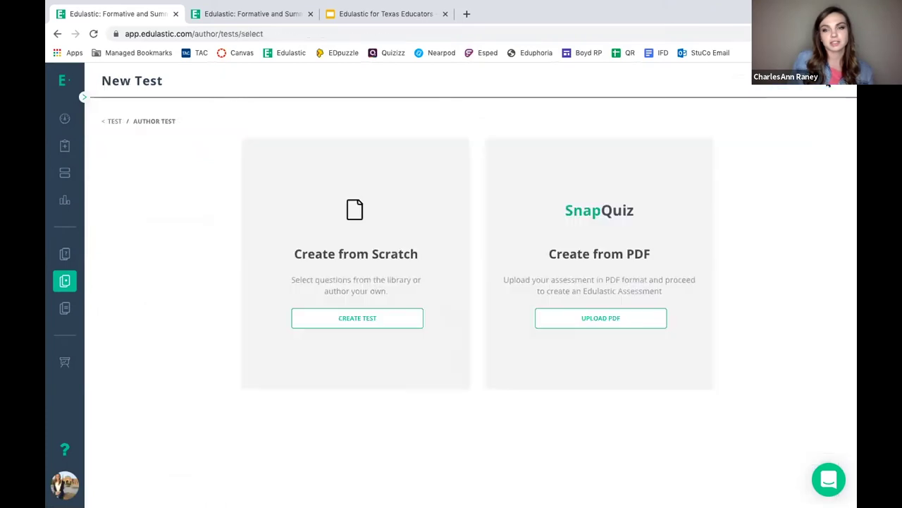
click(422, 317)
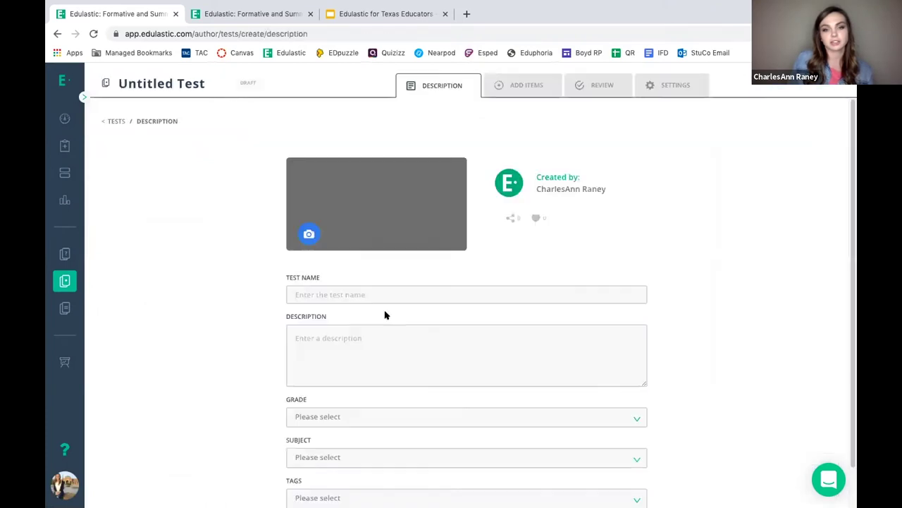
click(401, 290)
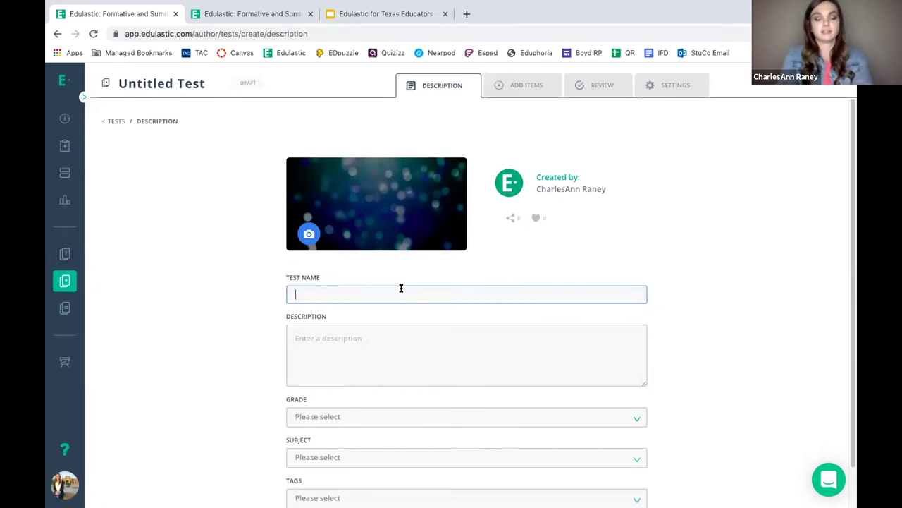
text(Test)
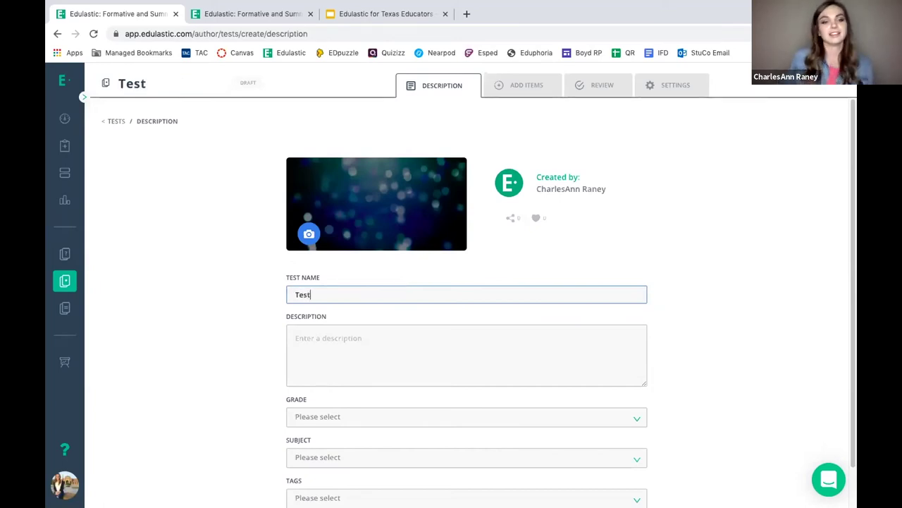
Step: Set the new test's grade to Grade 9 and its subject to Mathematics
scroll(440, 385, down, 1)
click(389, 374)
scroll(357, 349, down, 2)
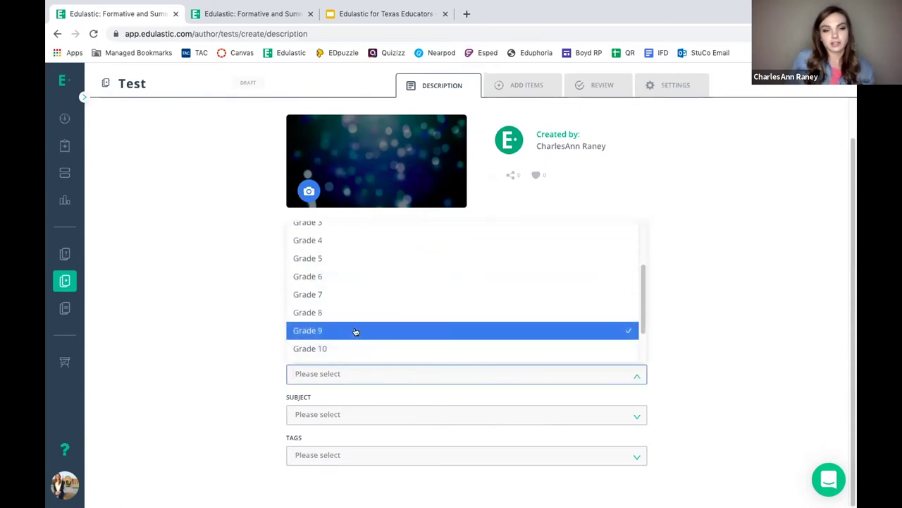
click(357, 330)
click(371, 412)
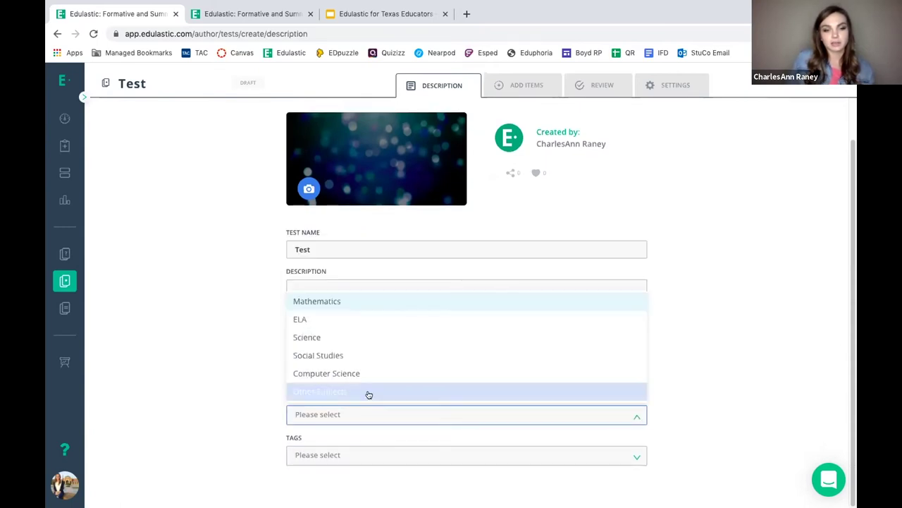
click(367, 302)
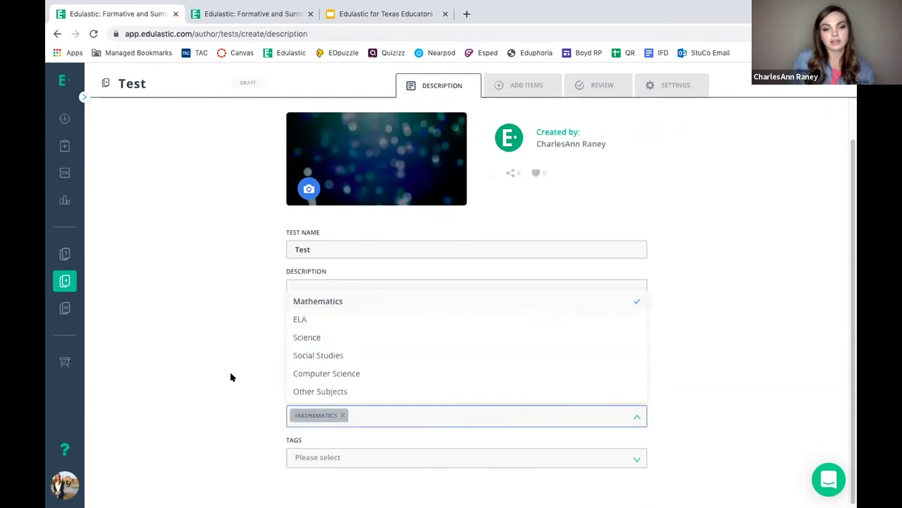
click(231, 378)
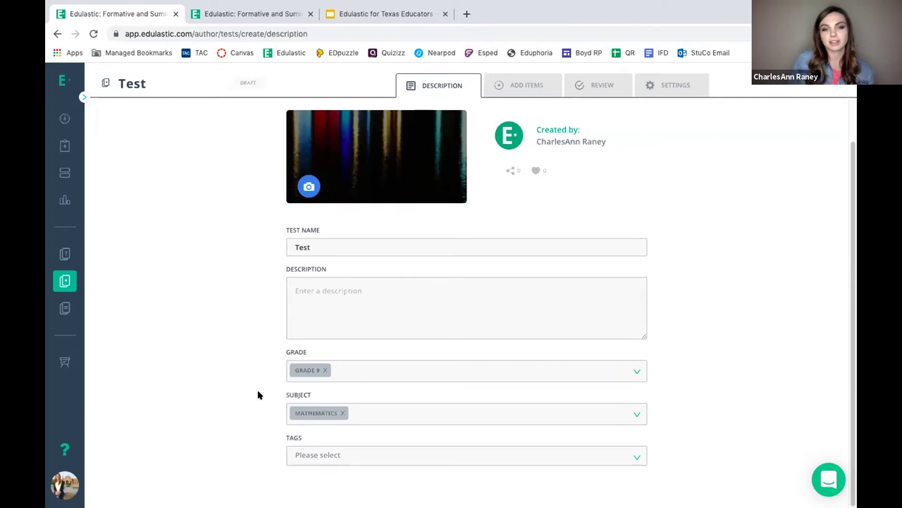
Step: Add a newly authored item to the test, using the Expression & Formula math question type
click(519, 81)
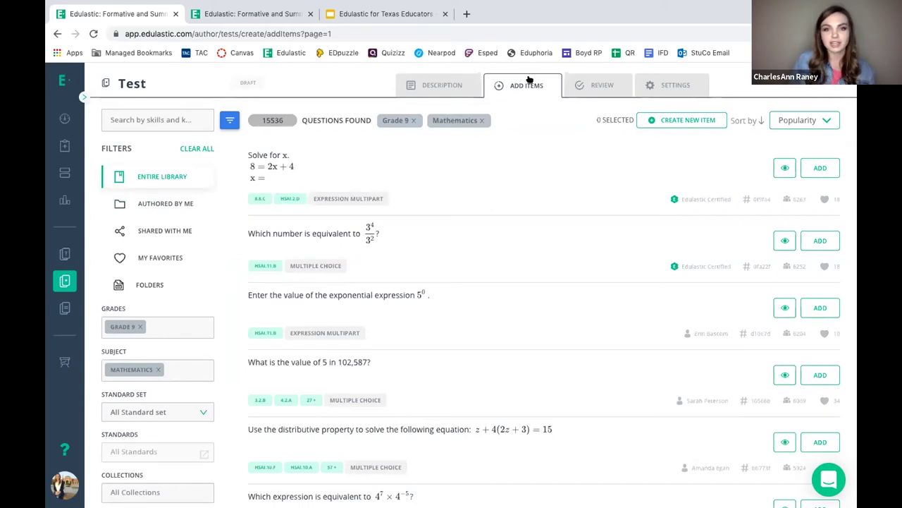
click(697, 118)
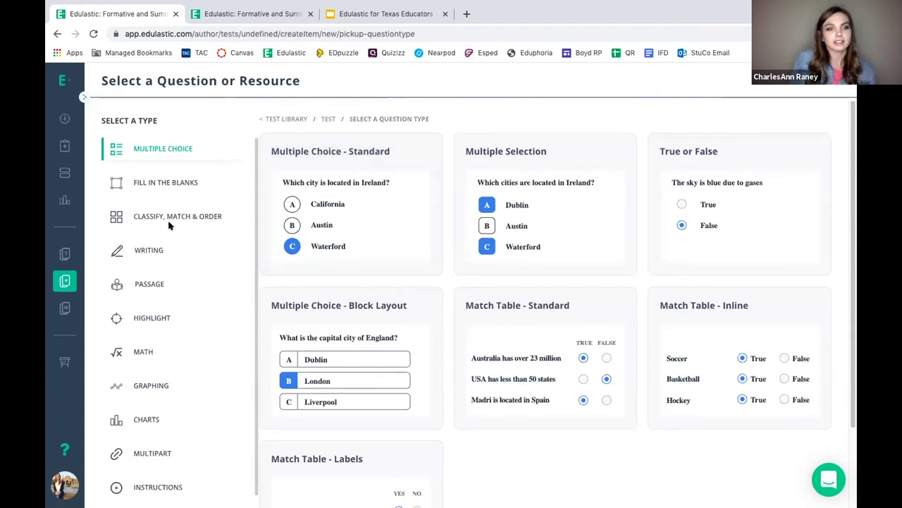
click(153, 352)
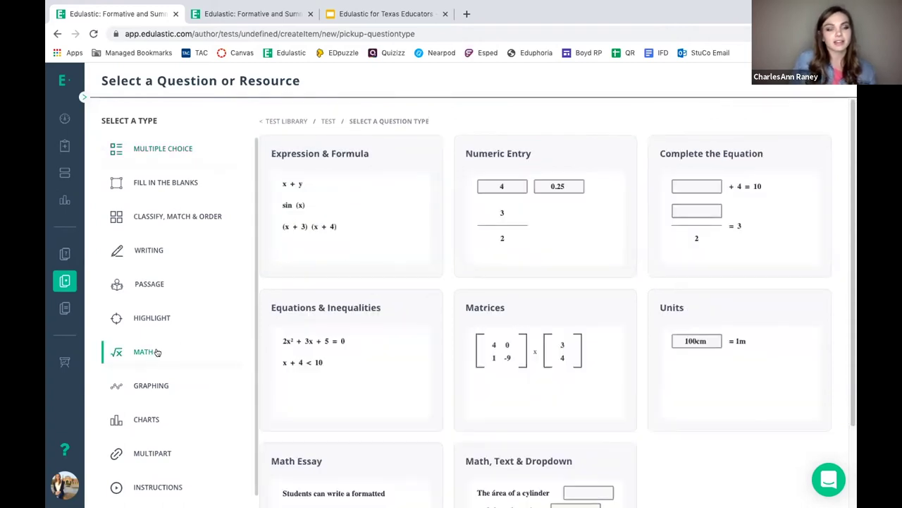
click(376, 235)
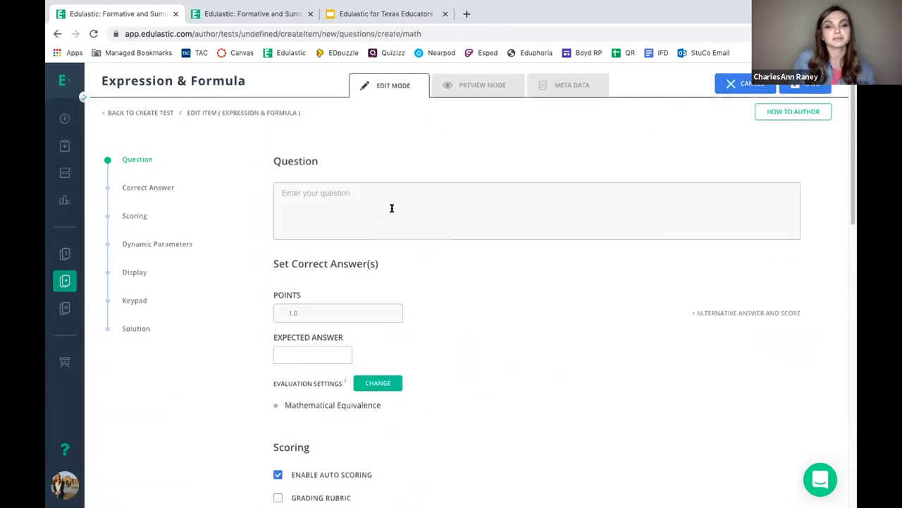
Step: Write the question as "Solve" followed on a new line by the math equation 2(x+3)=4(x-1)
click(392, 208)
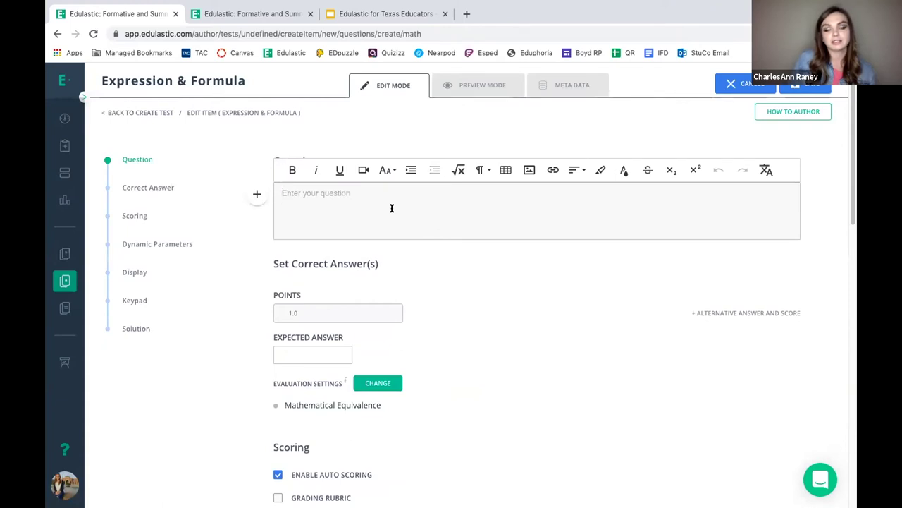
text(Solve)
key(Return)
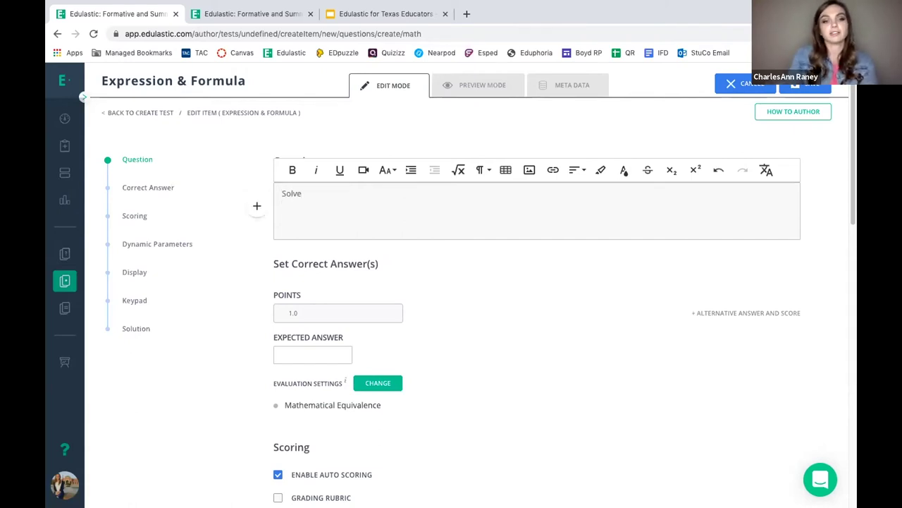
click(459, 170)
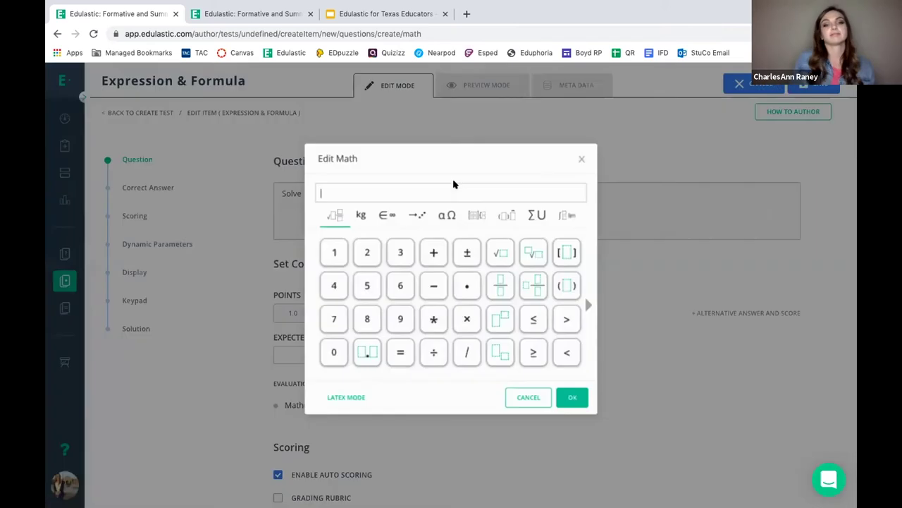
click(452, 185)
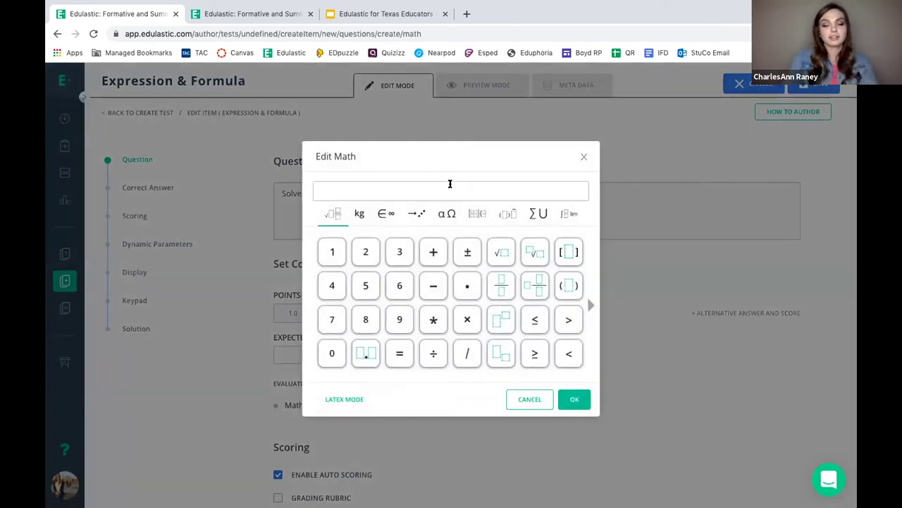
text(2(x)
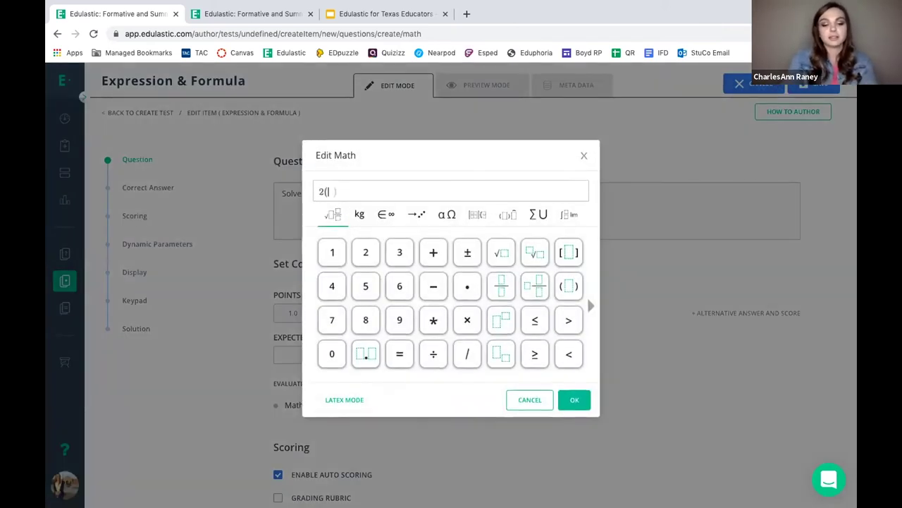
text(+3))
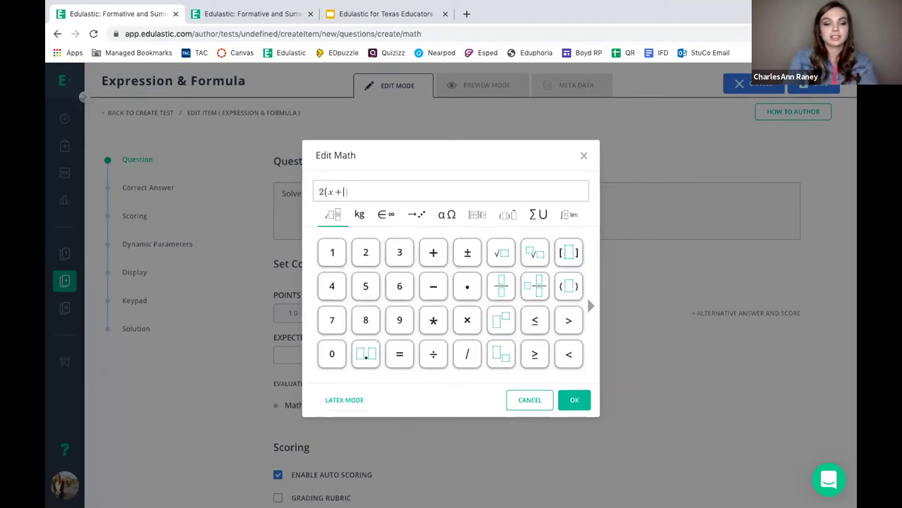
text(=4()
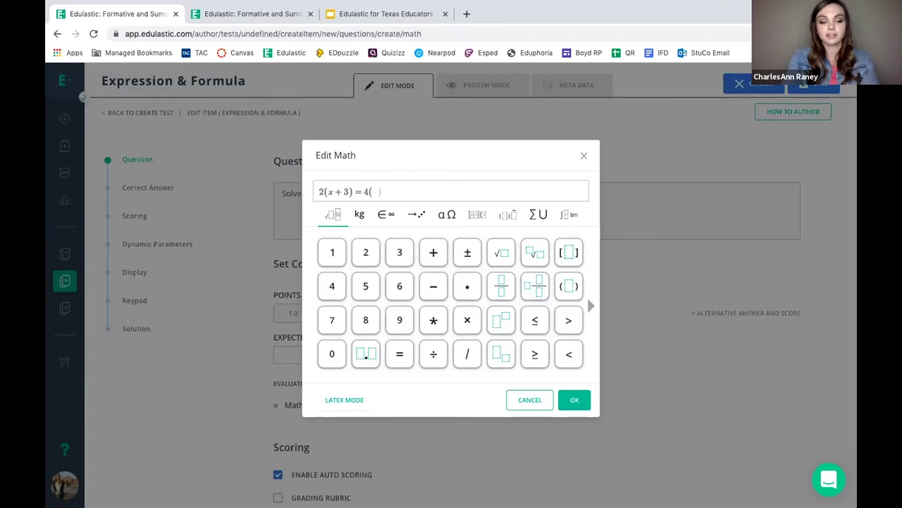
text(x-1)
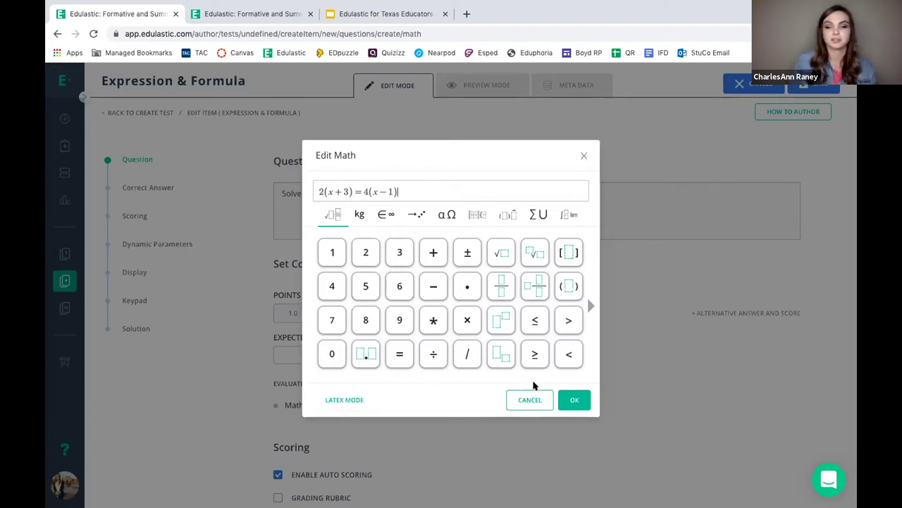
scroll(522, 316, down, 1)
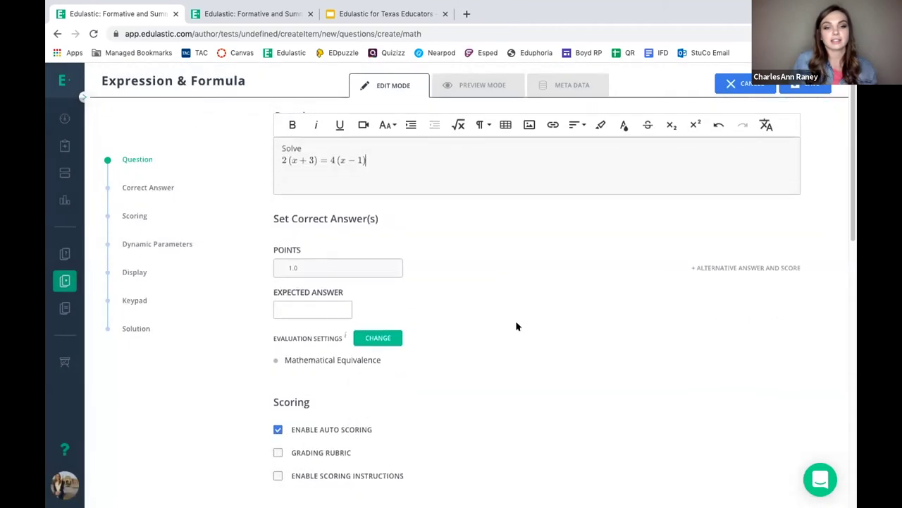
Step: Set the question's expected answer to x + 2, keeping the Basic keypad type
click(339, 310)
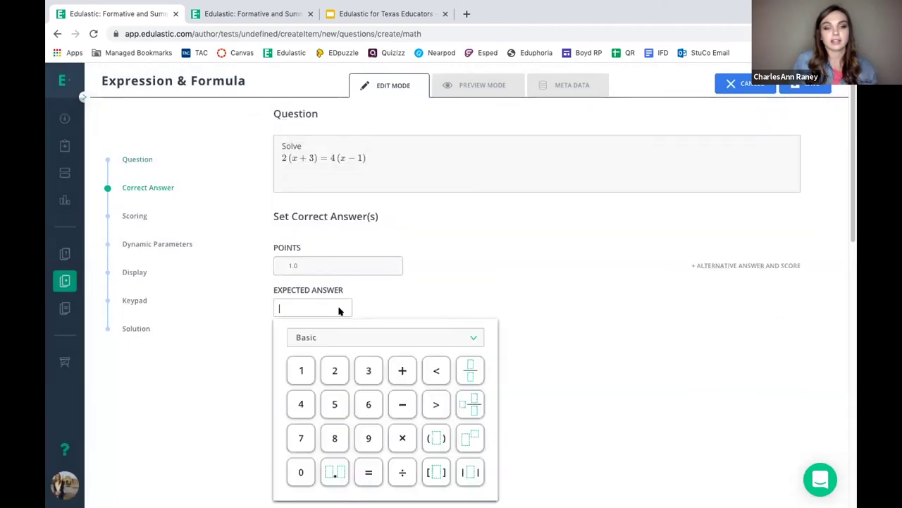
click(369, 338)
scroll(392, 395, down, 3)
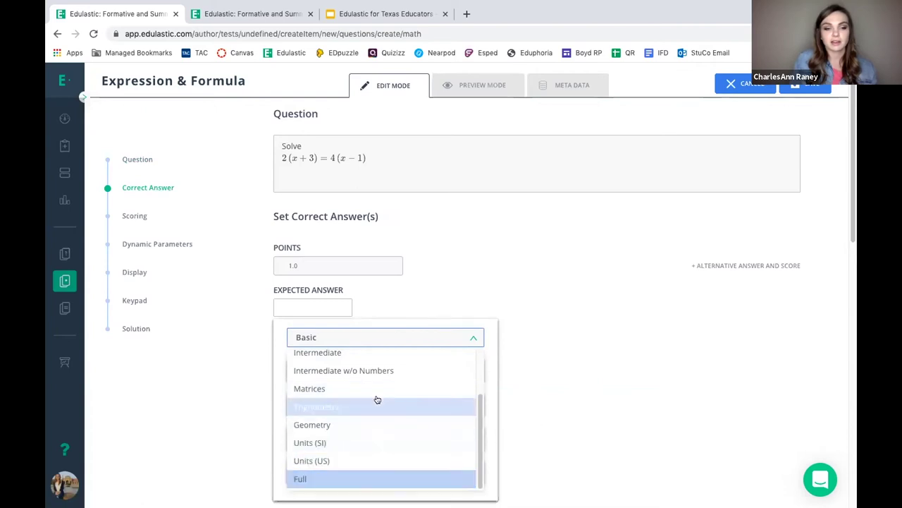
scroll(372, 397, up, 5)
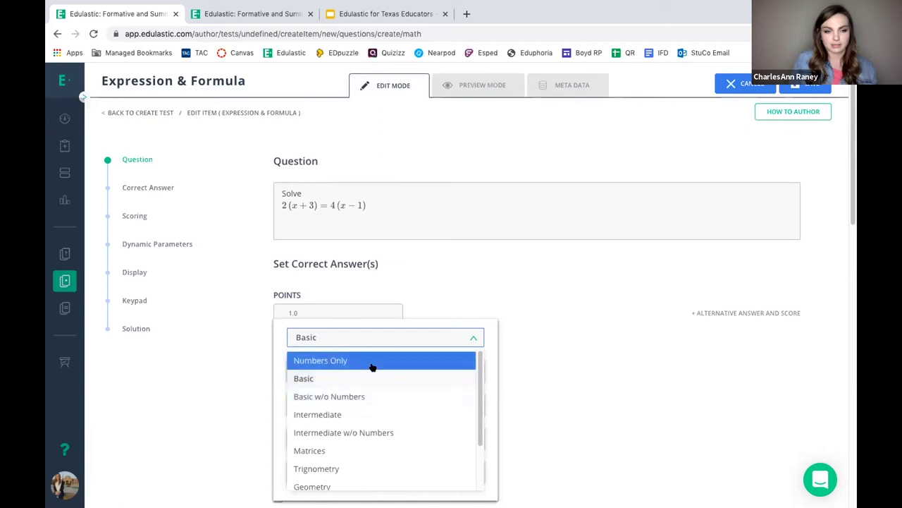
click(372, 376)
scroll(467, 342, down, 1)
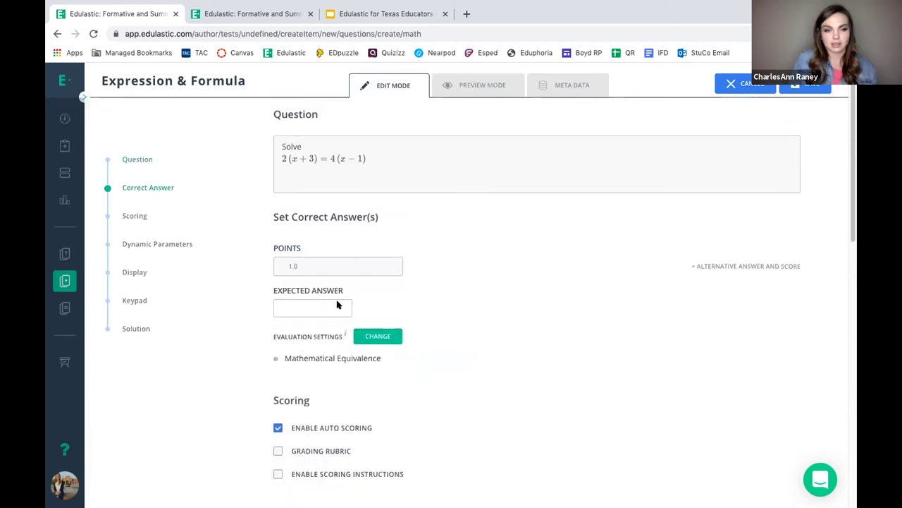
click(339, 306)
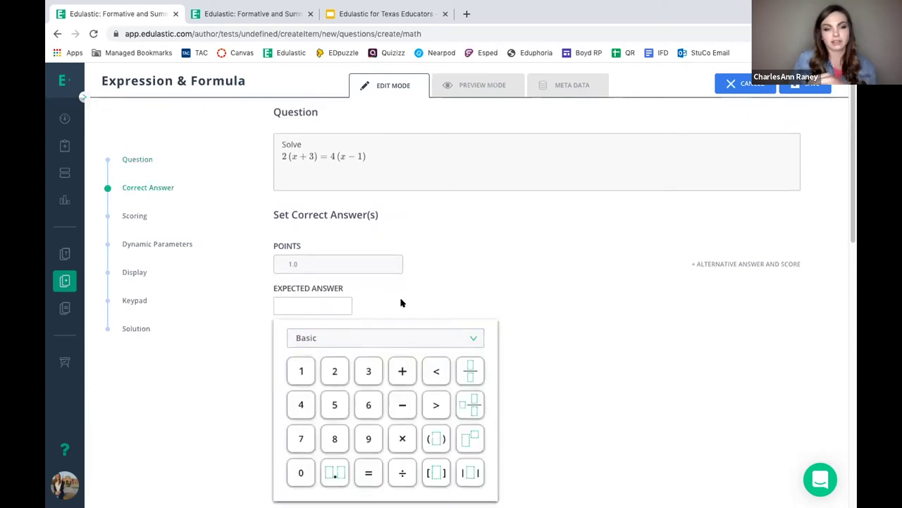
scroll(479, 307, down, 1)
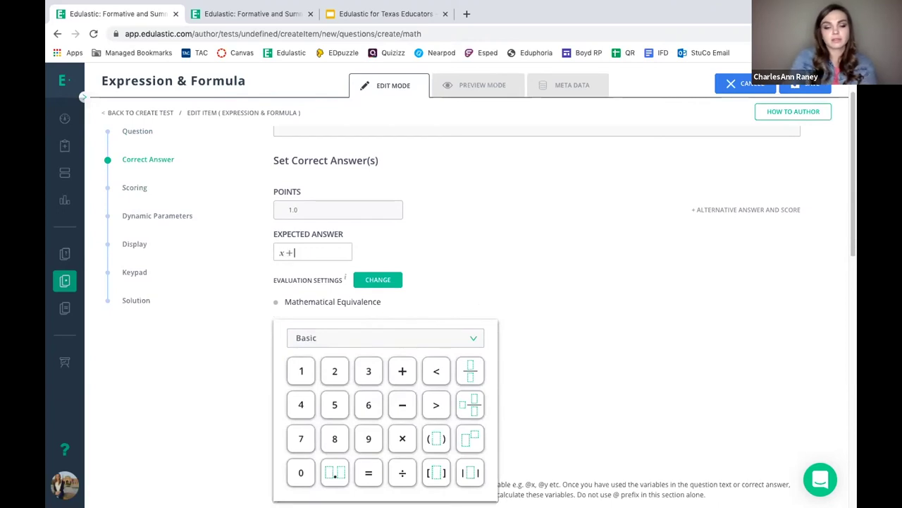
click(576, 261)
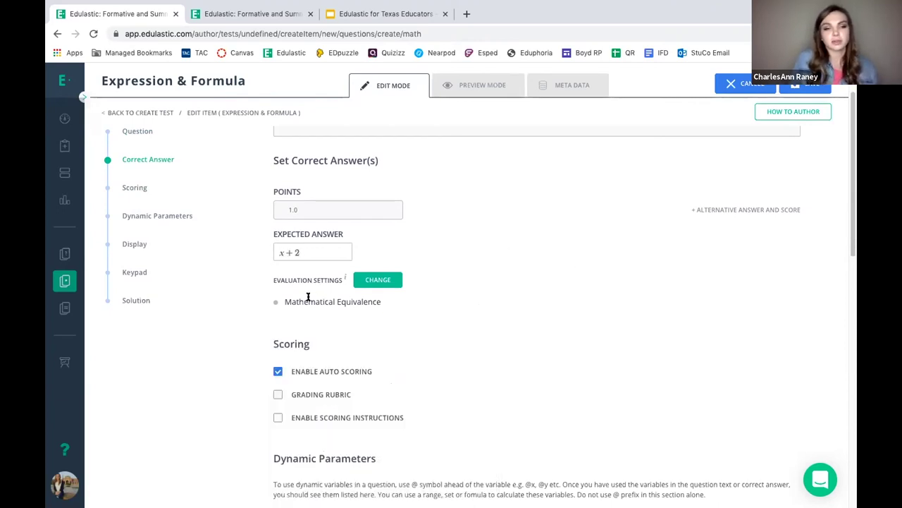
Step: Examine the answer's evaluation settings, including student answer forms, answer interpretation and miscellaneous options
click(377, 280)
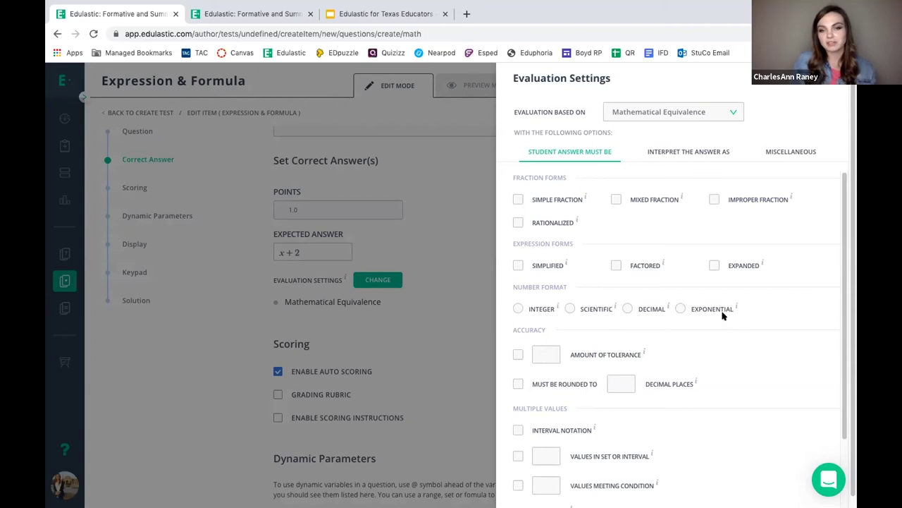
scroll(719, 326, down, 3)
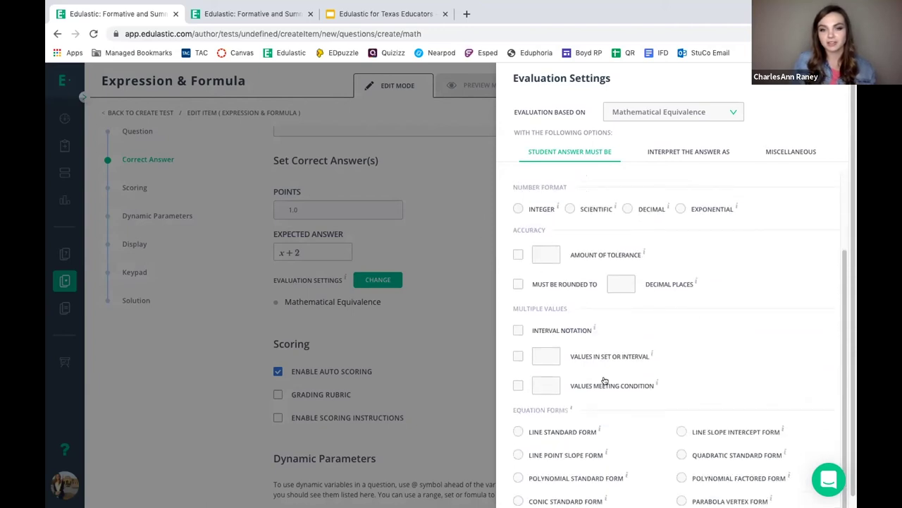
scroll(689, 384, down, 1)
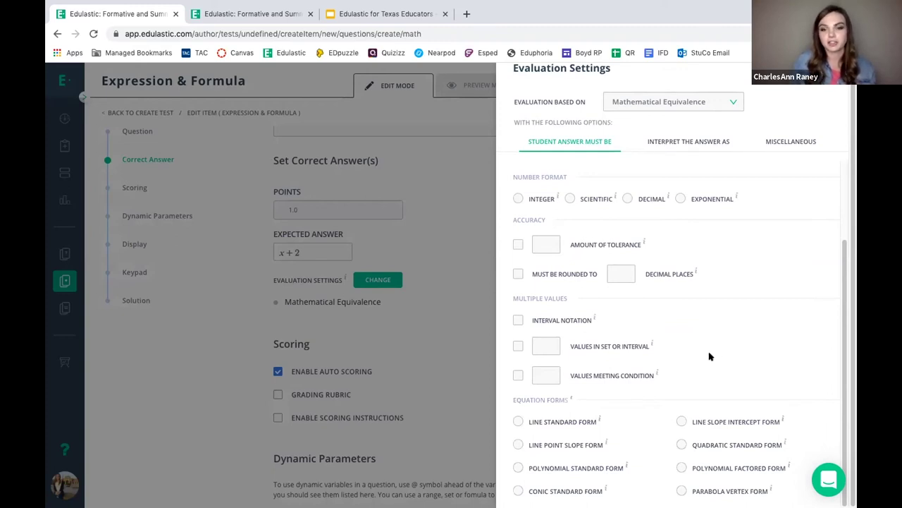
click(517, 345)
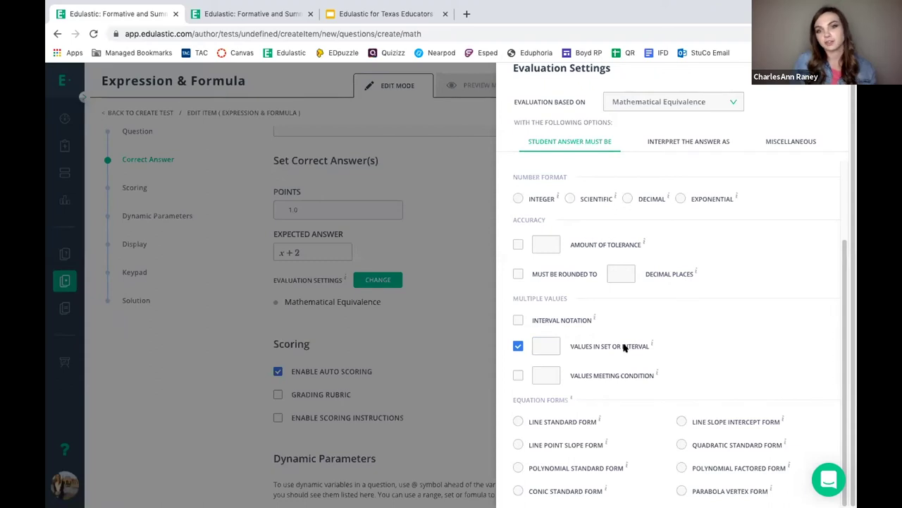
click(517, 346)
scroll(685, 336, up, 3)
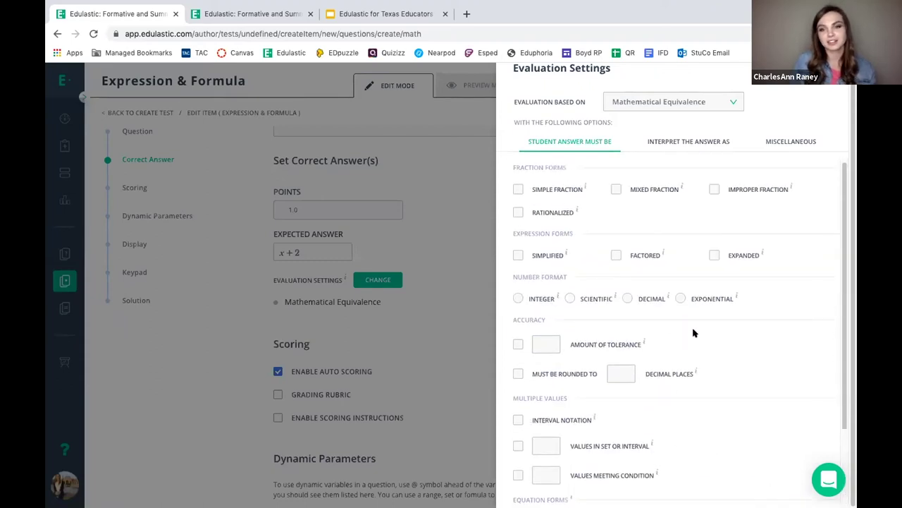
click(688, 141)
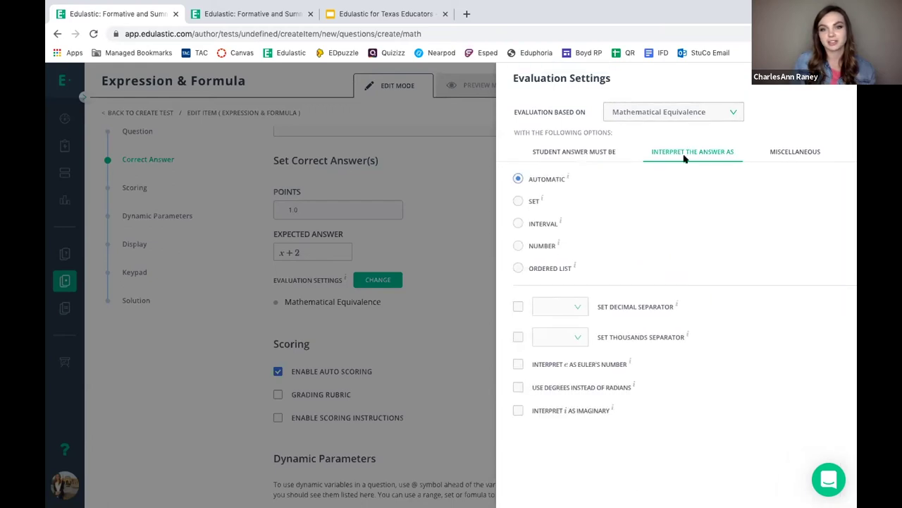
click(796, 147)
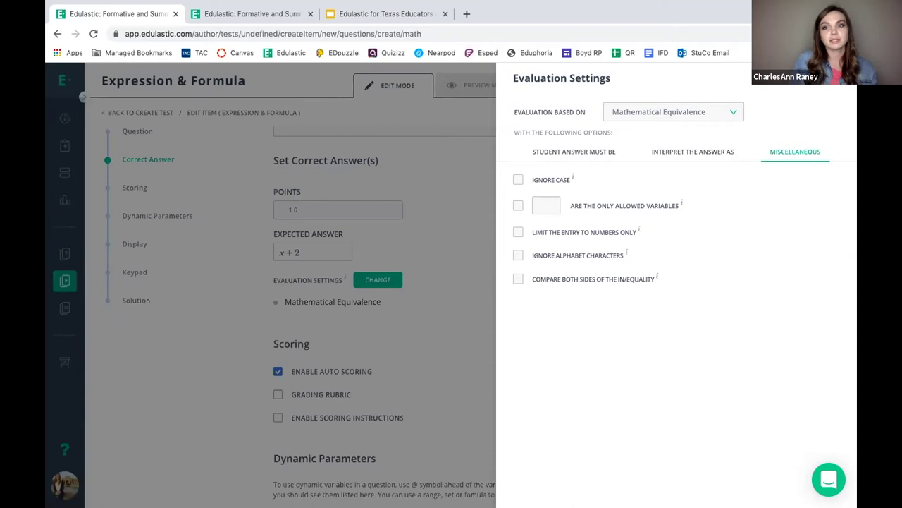
key(Escape)
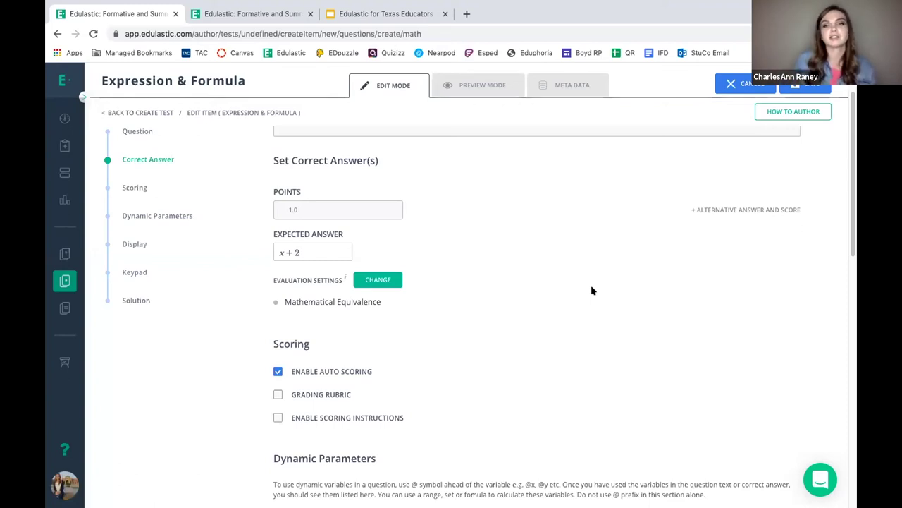
click(378, 282)
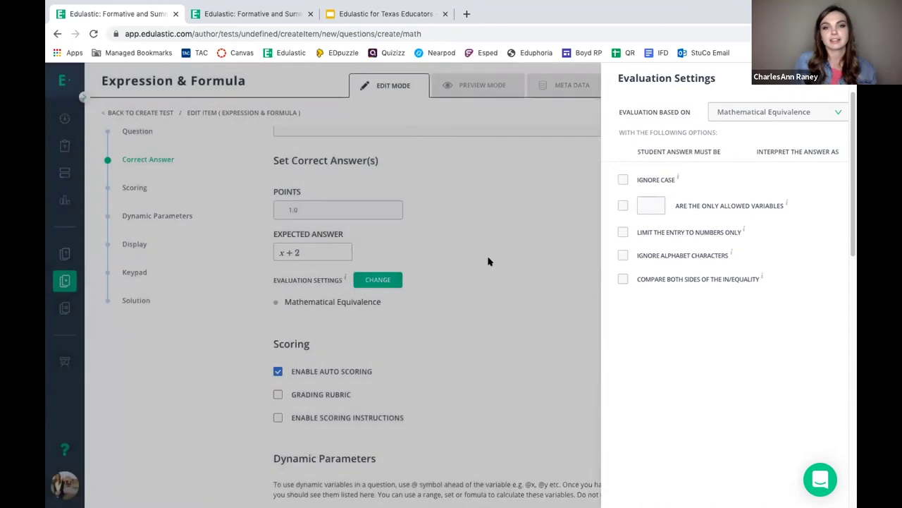
click(487, 258)
scroll(534, 135, up, 2)
Step: Discard the unsaved math question and name the test "Test"
click(738, 85)
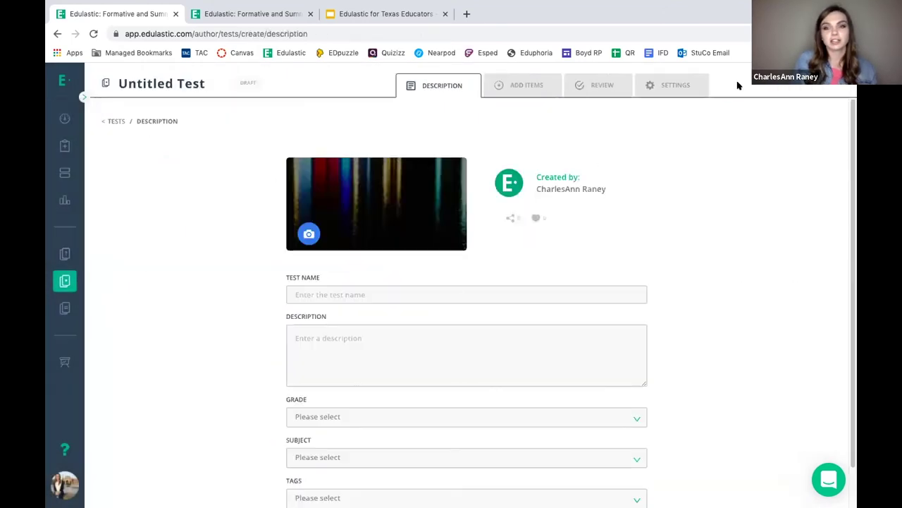
click(464, 290)
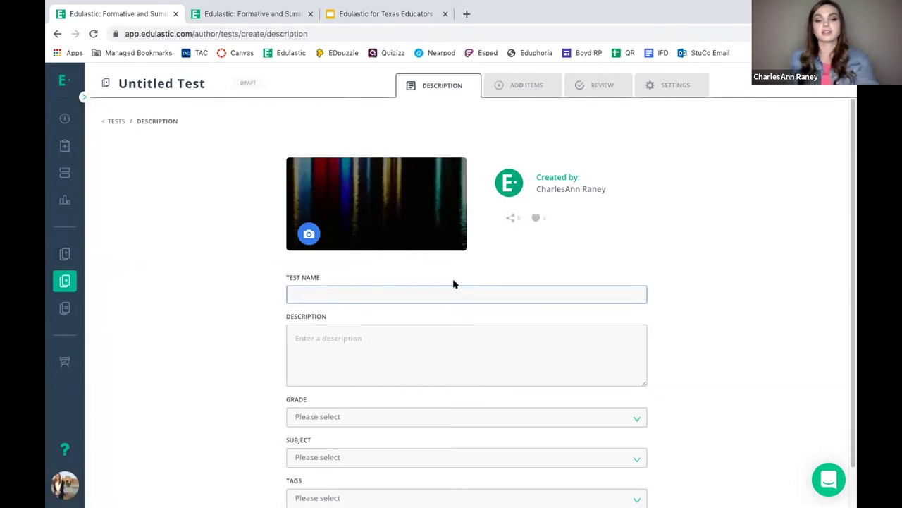
text(Test)
Step: Create a new item for the test with the Expression & Formula math question type
click(529, 93)
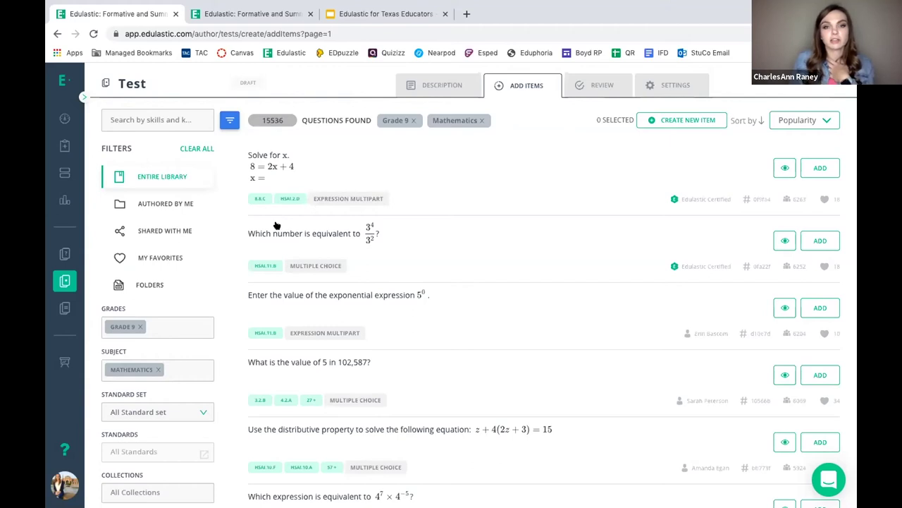
click(675, 121)
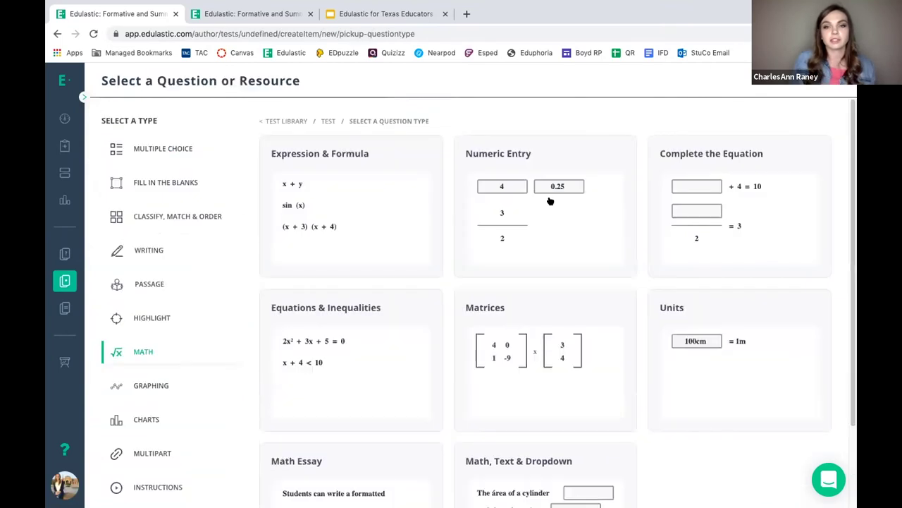
click(153, 148)
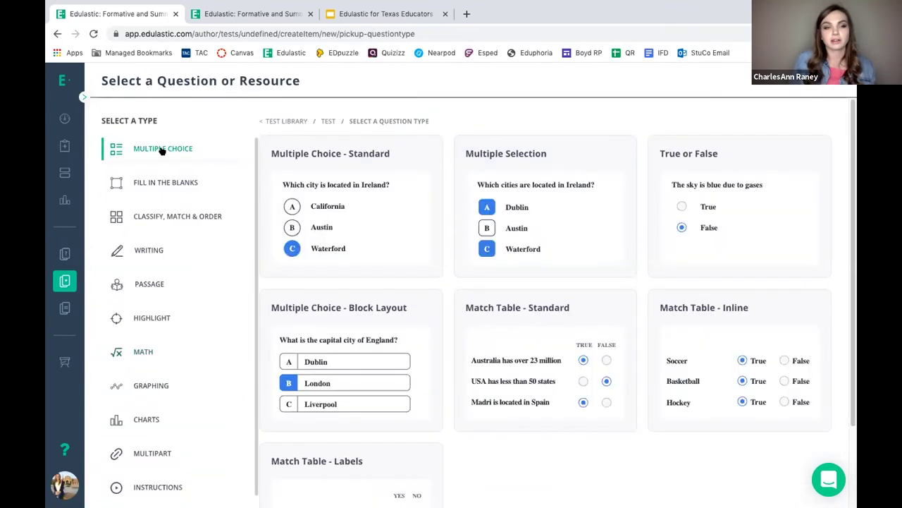
click(164, 352)
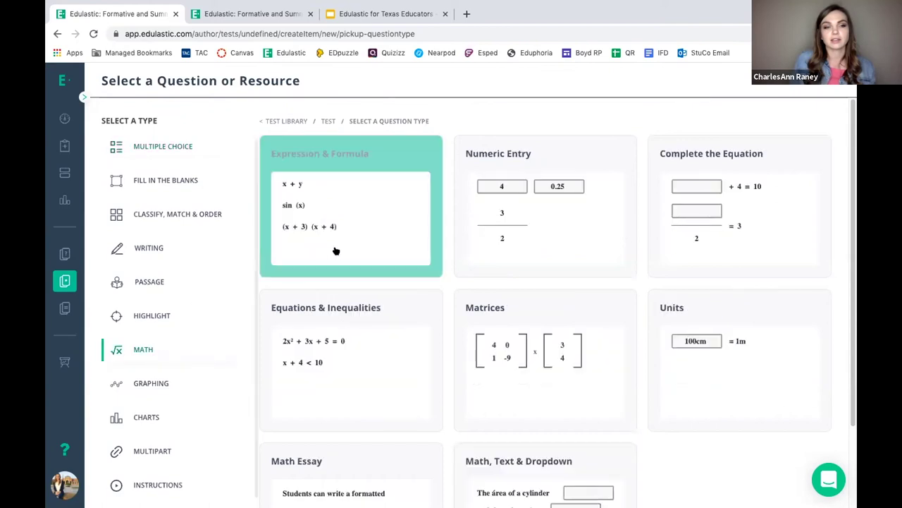
click(328, 245)
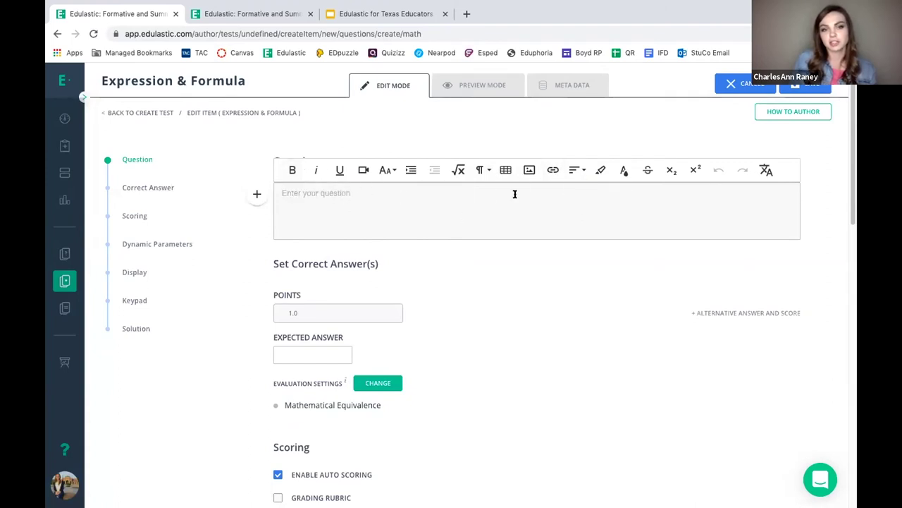
Step: Insert the Desktop image "Screen Shot 2021-02-10 at 7.44.31 AM" into the question and enlarge it to nearly the field's full width
click(526, 172)
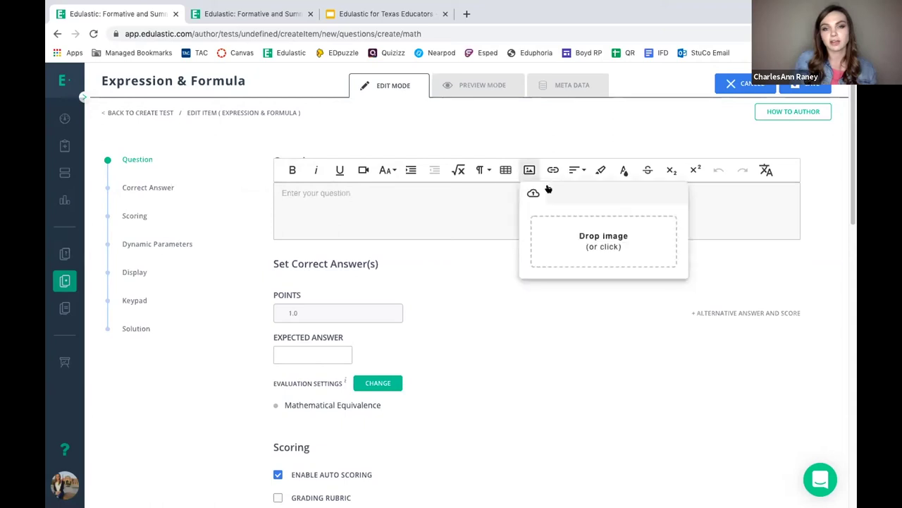
click(583, 240)
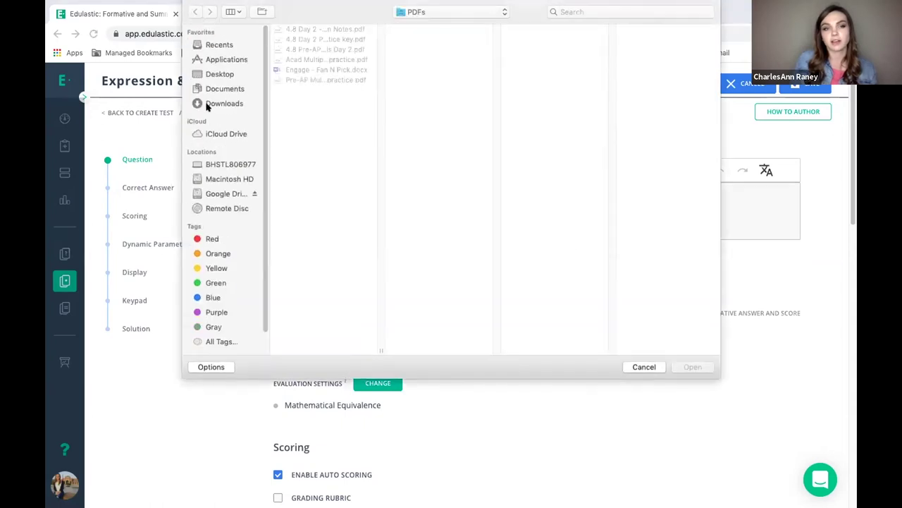
click(220, 75)
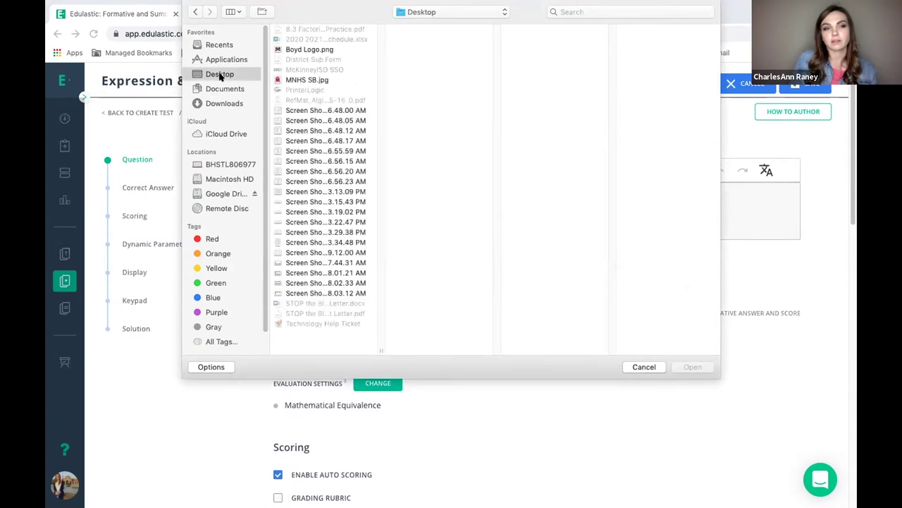
click(317, 110)
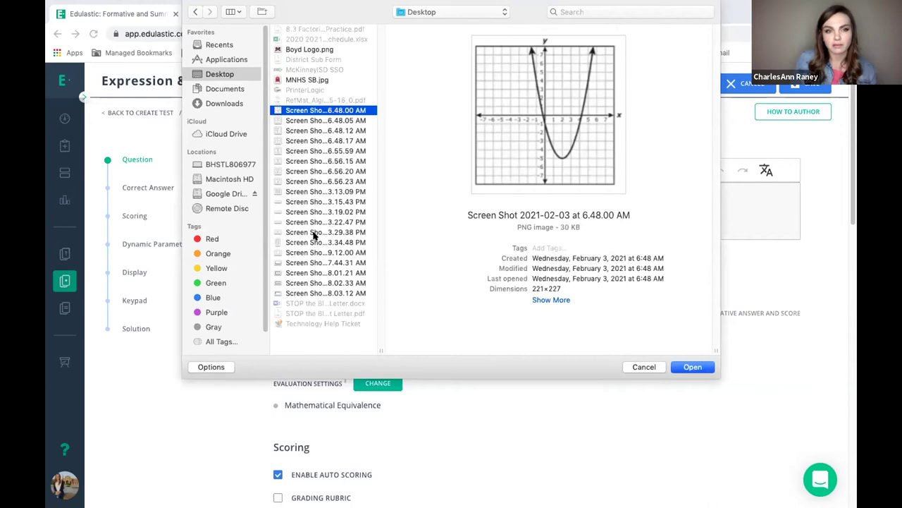
click(315, 262)
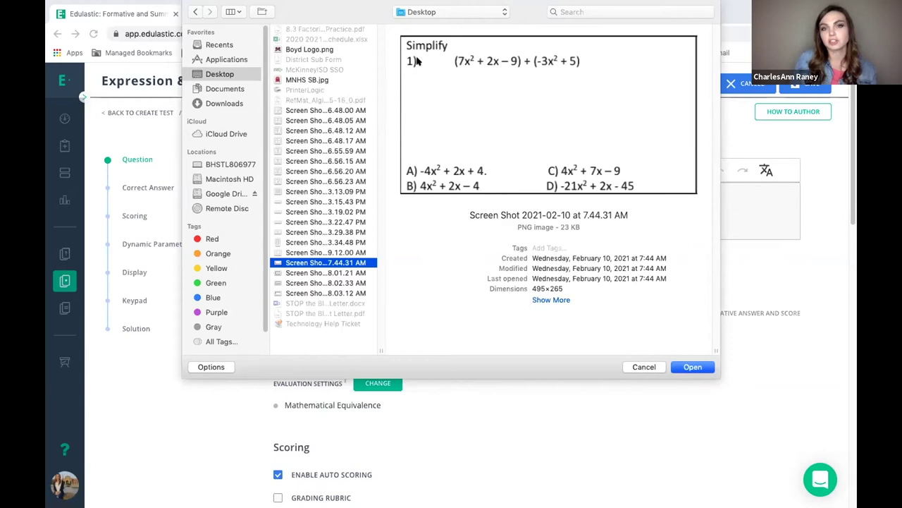
click(698, 361)
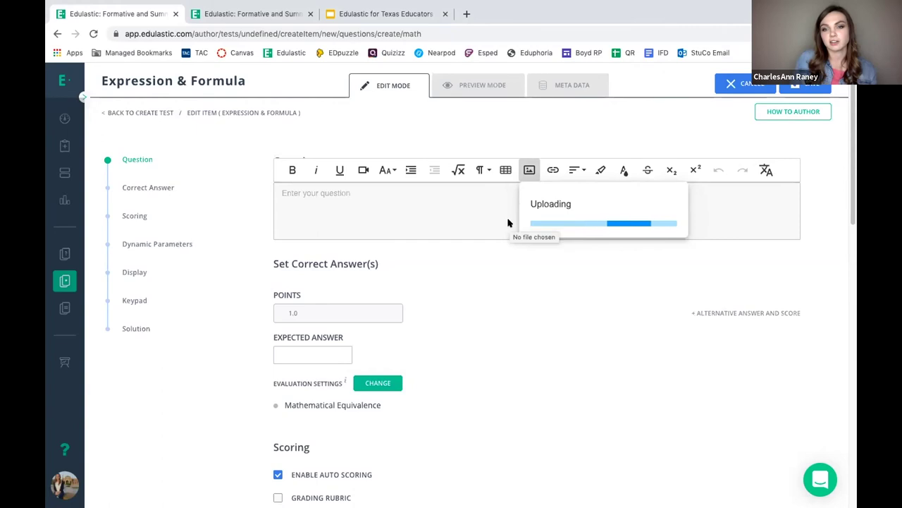
drag(453, 277, 760, 440)
click(520, 124)
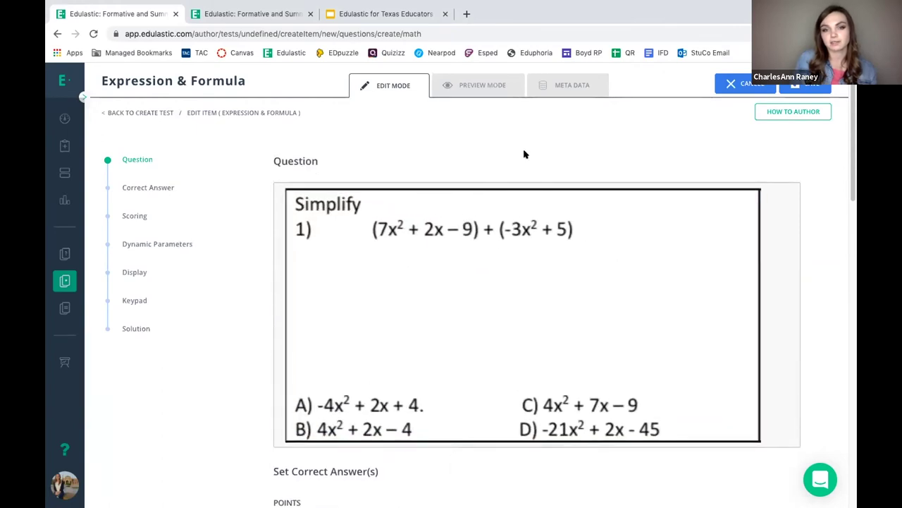
click(796, 224)
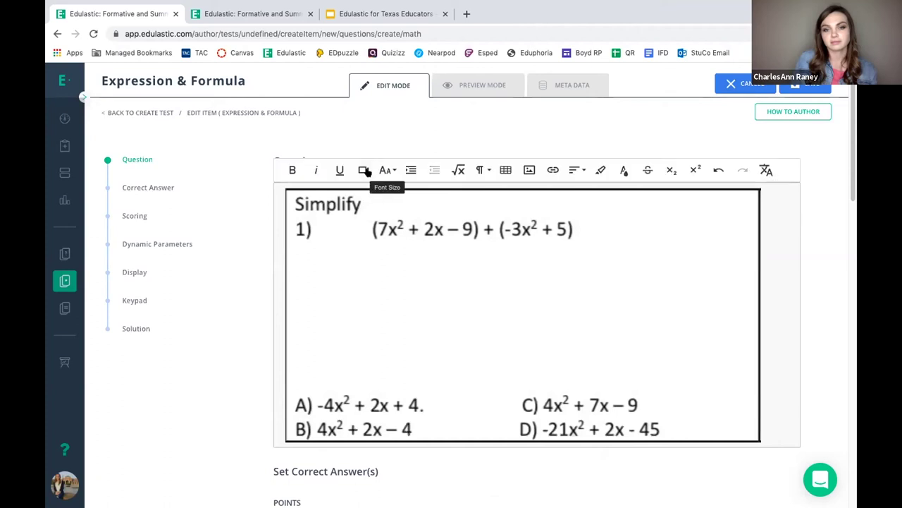
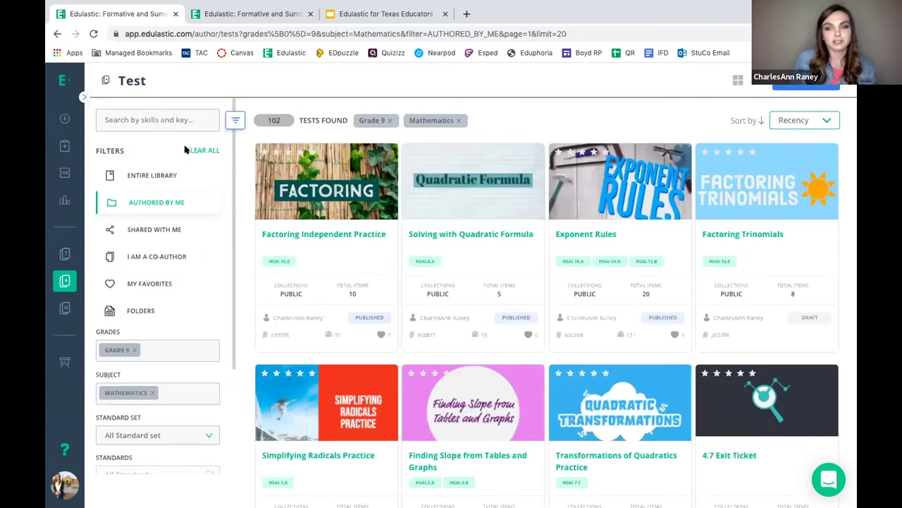
Step: Create a new SnapQuiz test from a PDF by uploading "8.3 Factoring using GCF Solo Practice.pdf" from the Desktop
click(805, 83)
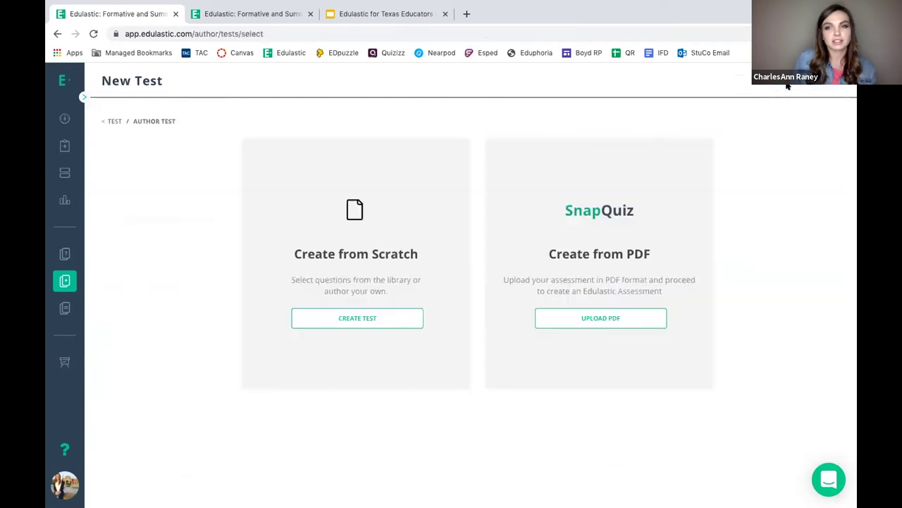
click(635, 317)
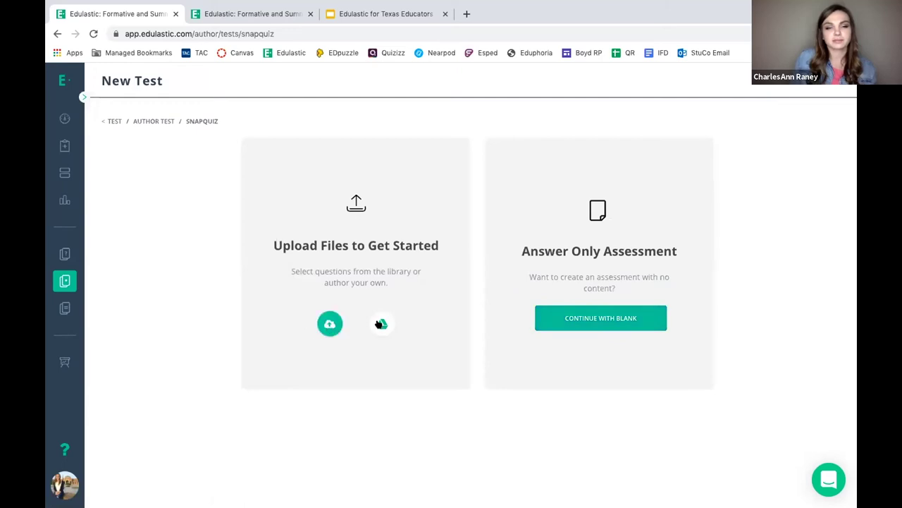
click(328, 324)
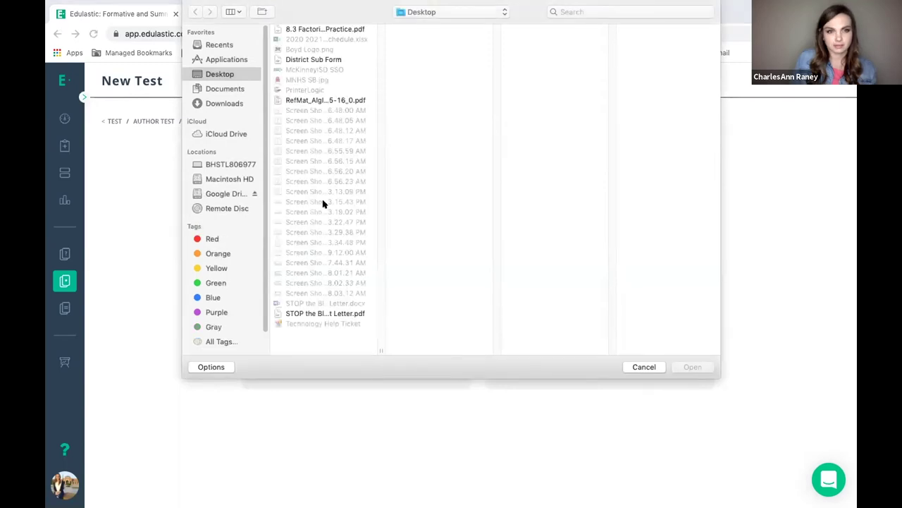
click(330, 30)
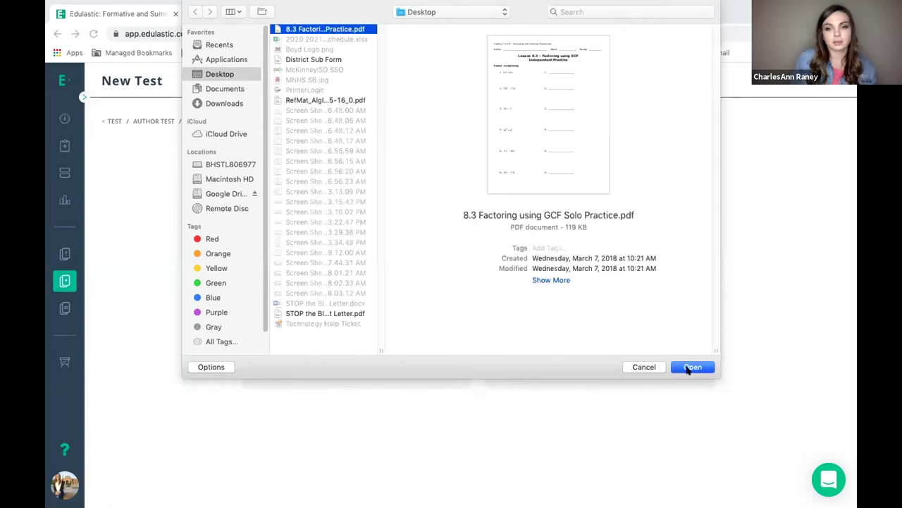
click(691, 368)
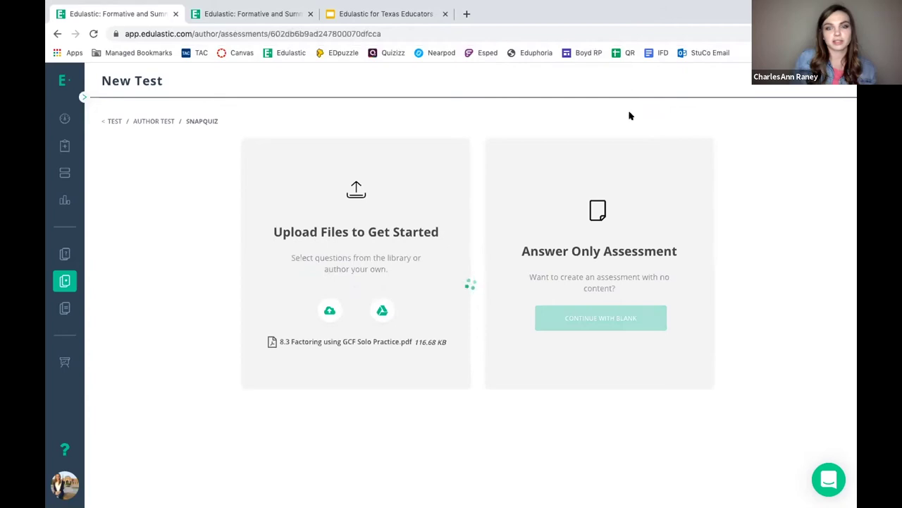
Step: Name the test "GCF" and open its worksheet to look over the uploaded factoring problems
click(462, 292)
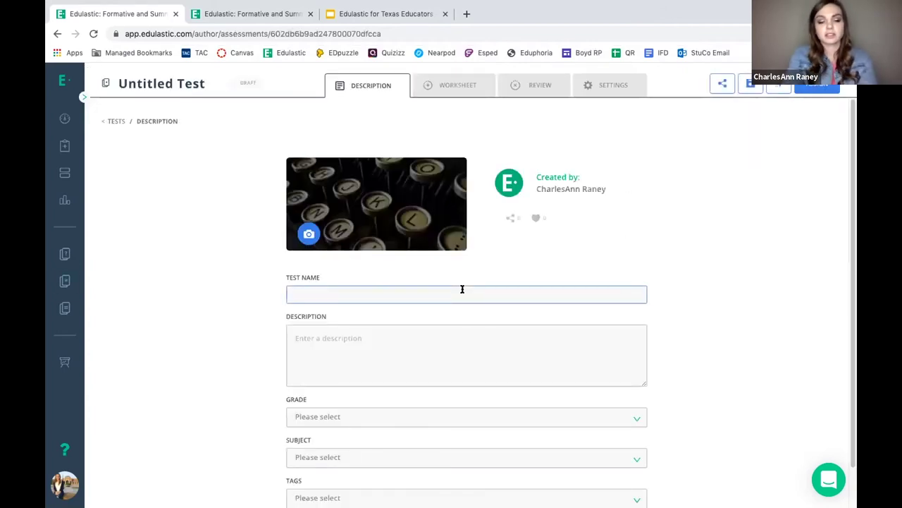
text(GCF)
click(738, 207)
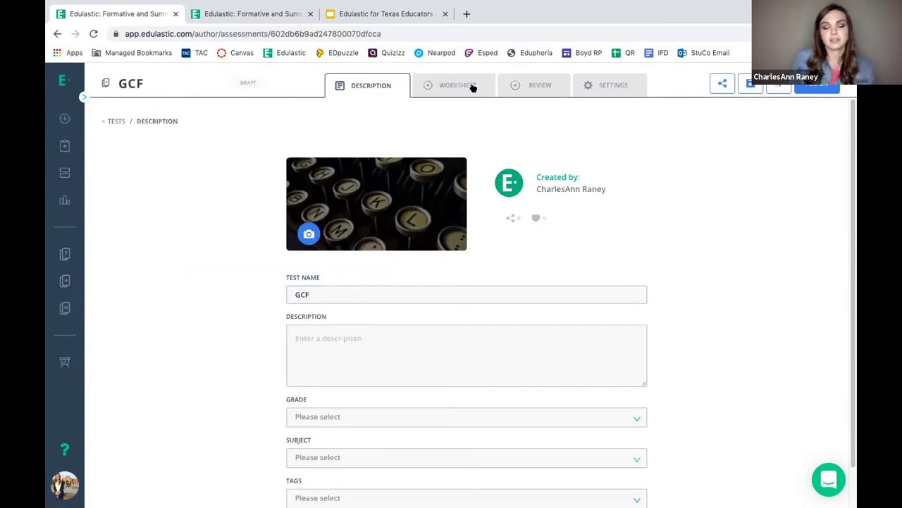
click(474, 86)
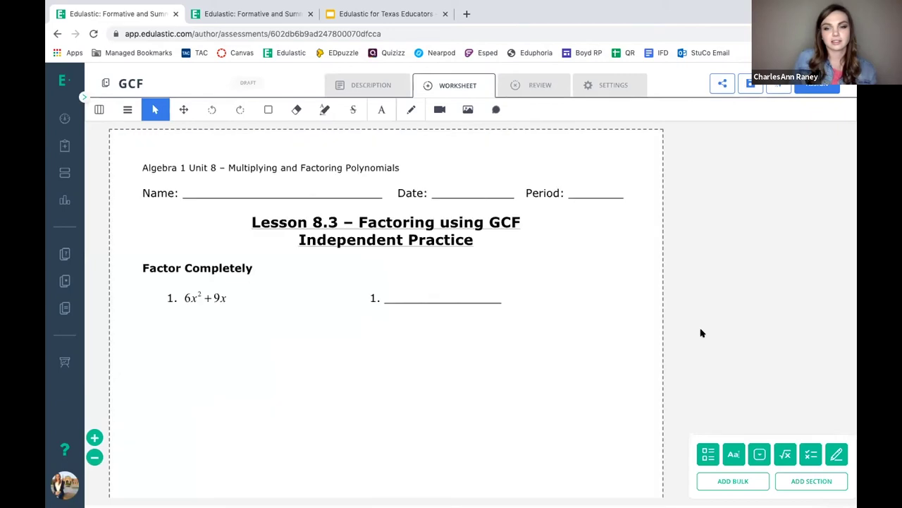
scroll(570, 346, down, 1)
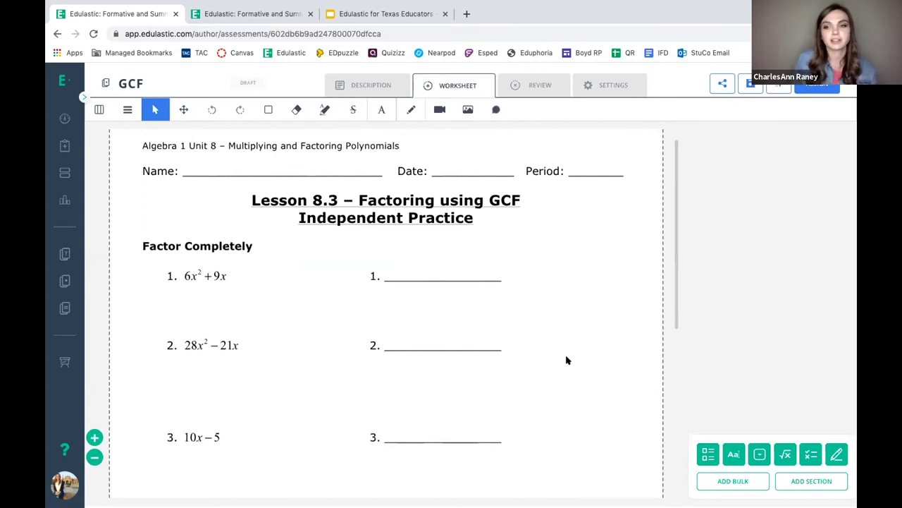
scroll(520, 394, down, 1)
scroll(521, 404, down, 5)
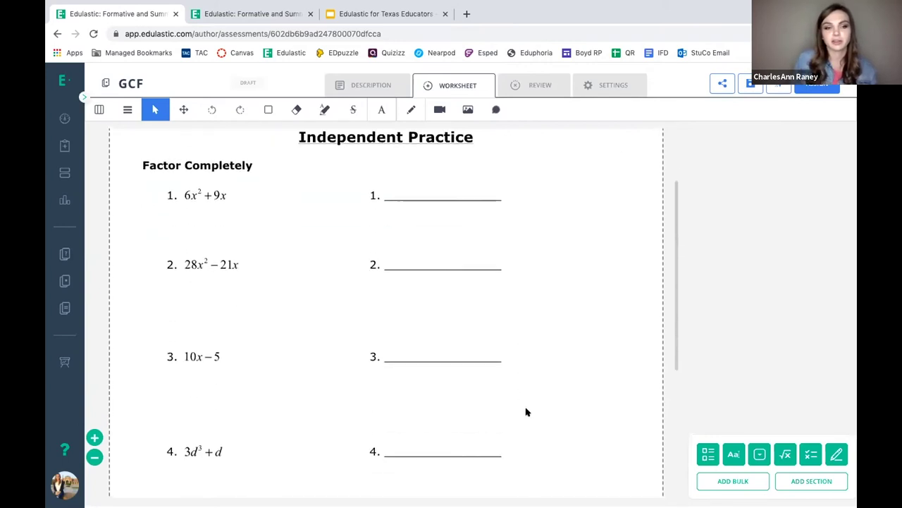
scroll(527, 411, up, 6)
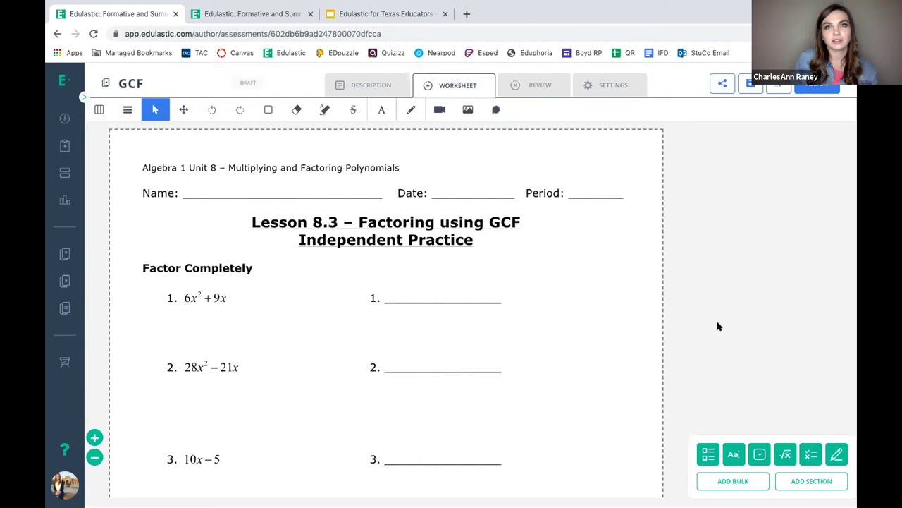
Step: Add a Text Entry question and a Math question to the worksheet, and delete the Text Entry question
click(731, 455)
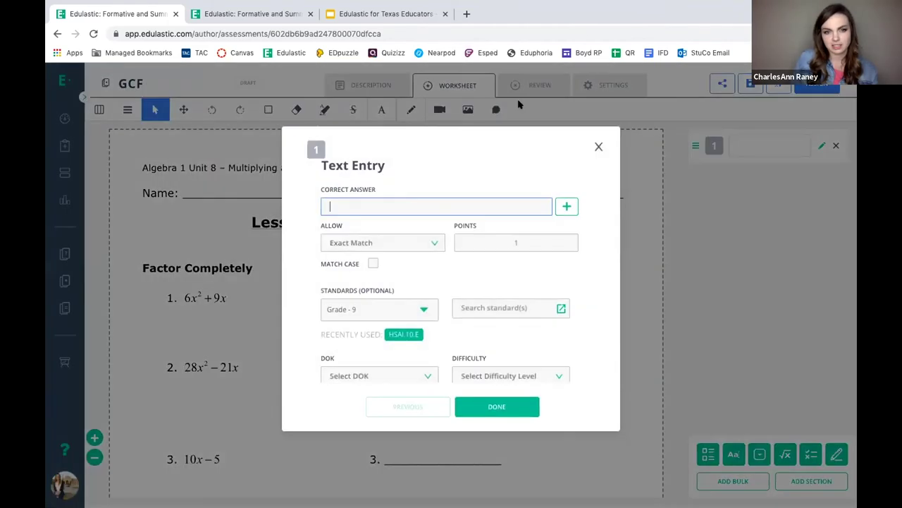
click(598, 146)
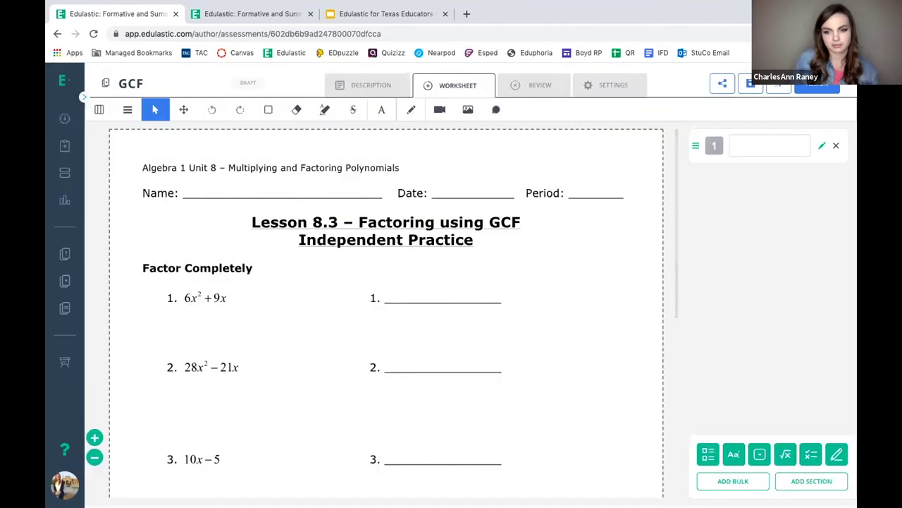
click(785, 455)
triple_click(634, 143)
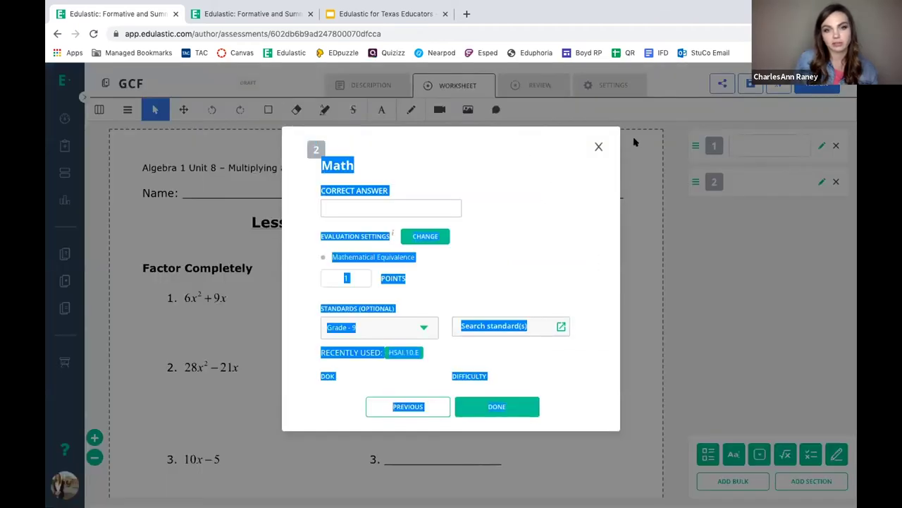
click(599, 146)
click(835, 145)
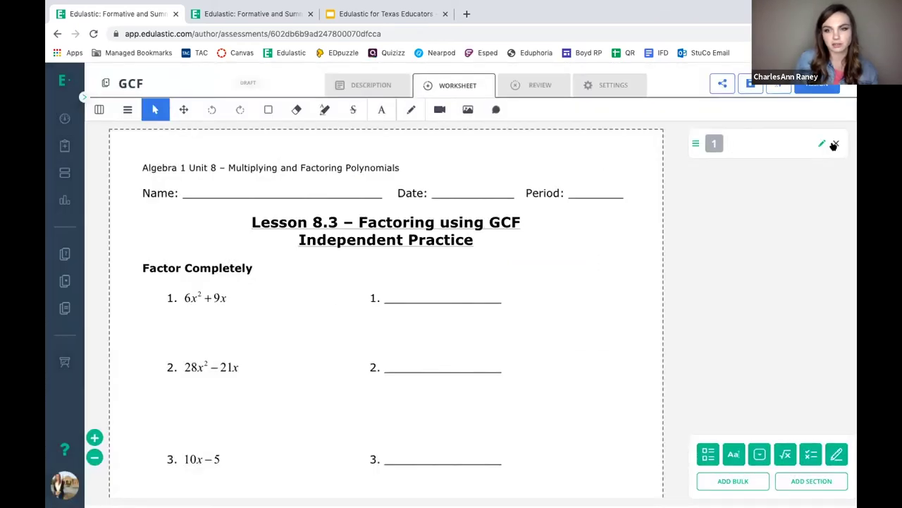
Step: Set the Math question's correct answer to 3x(2x + 3)
click(820, 143)
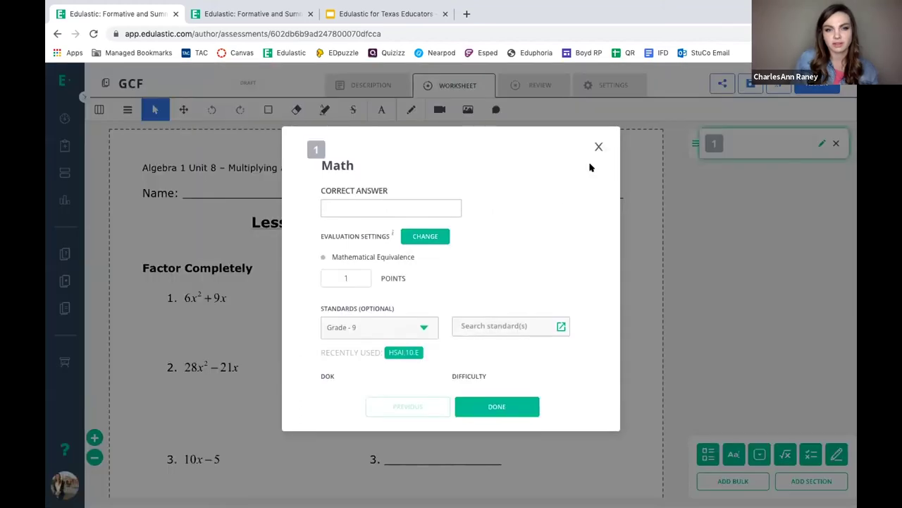
click(416, 207)
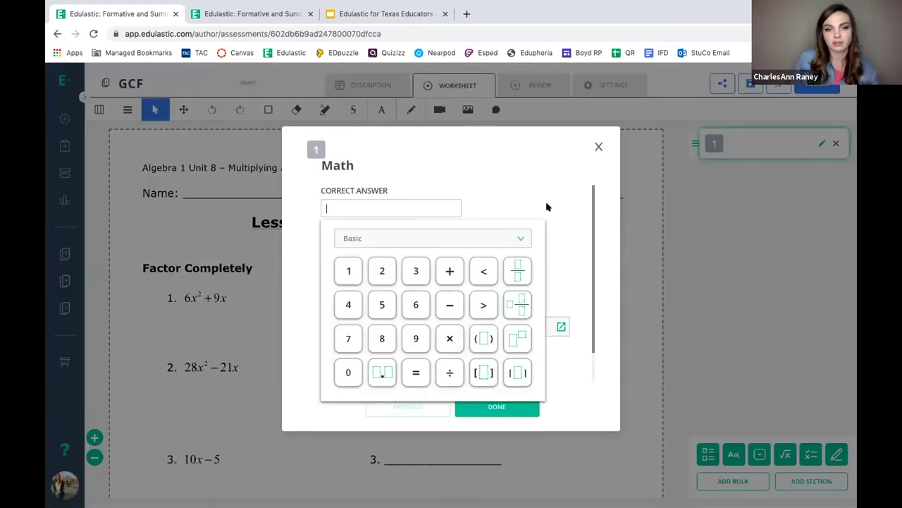
click(599, 147)
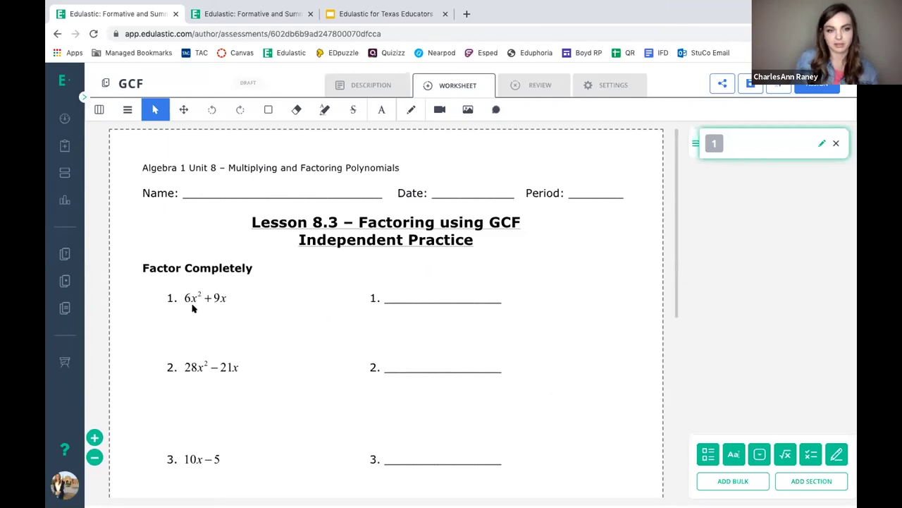
click(820, 144)
click(399, 199)
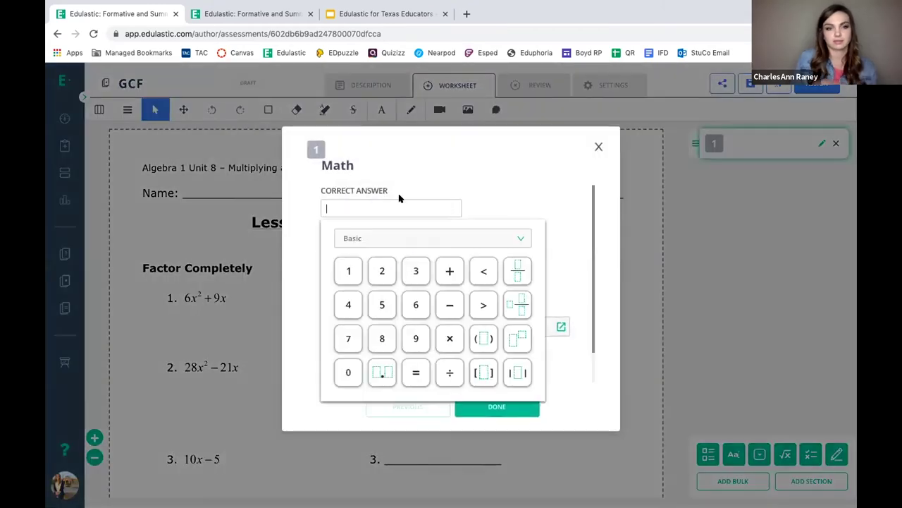
text(3x()
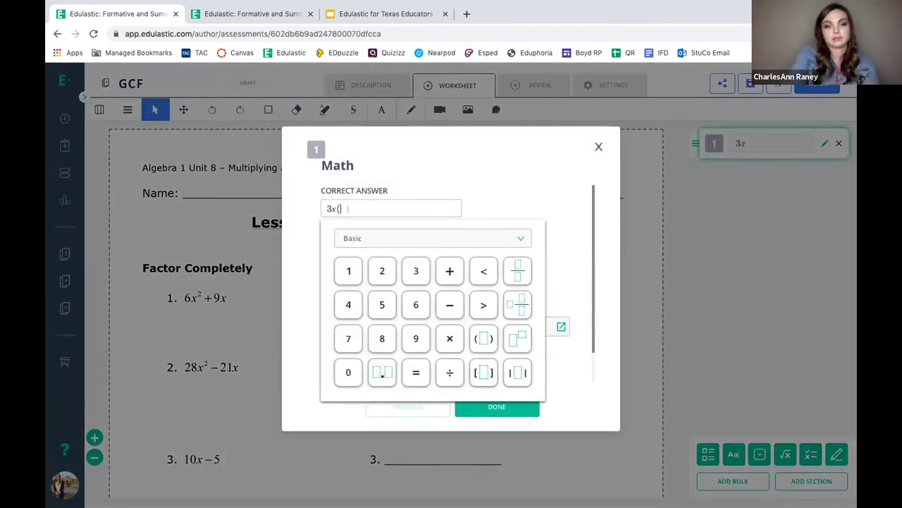
text(x)
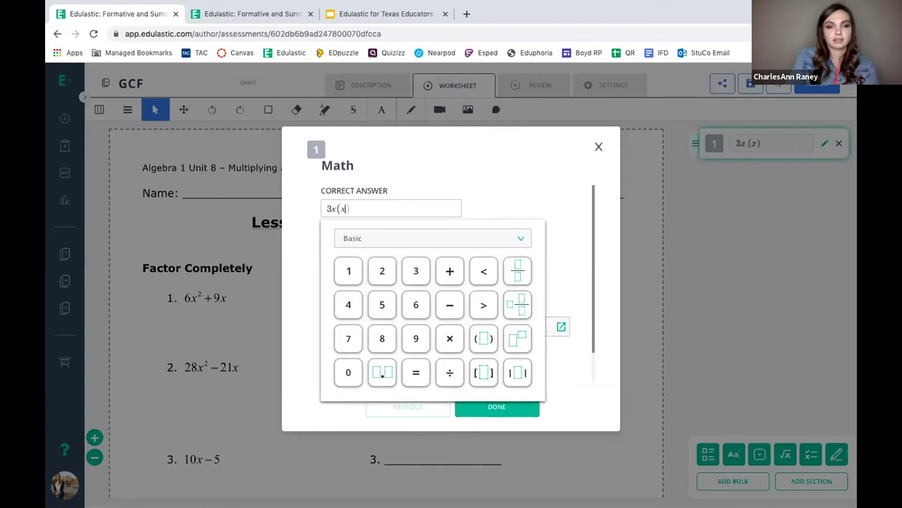
text(+3)
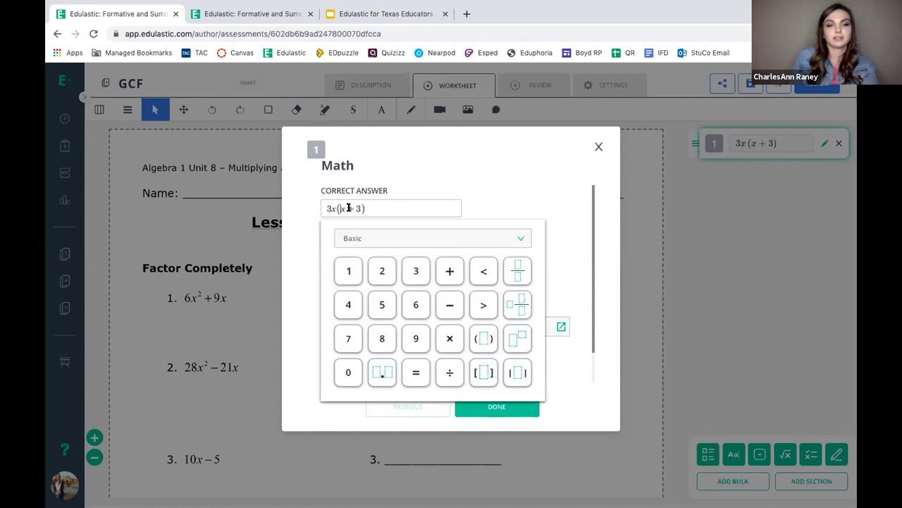
text(2)
click(523, 188)
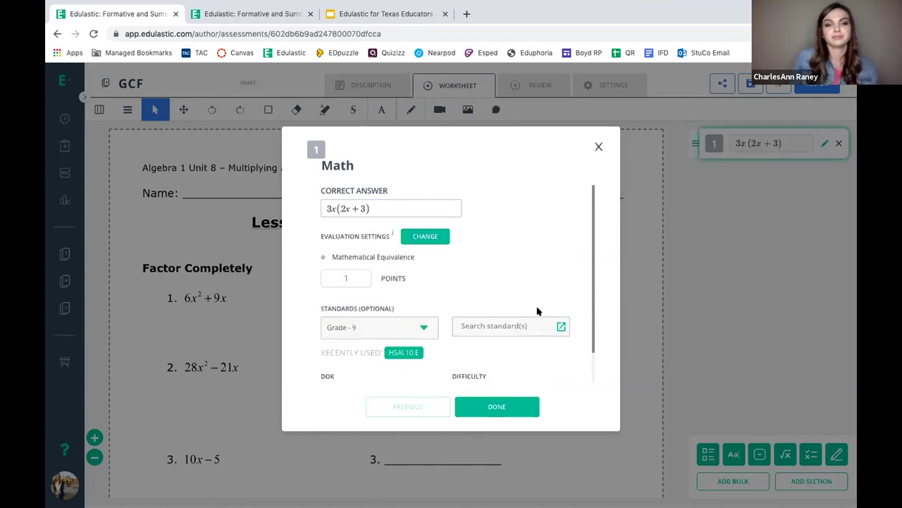
click(501, 409)
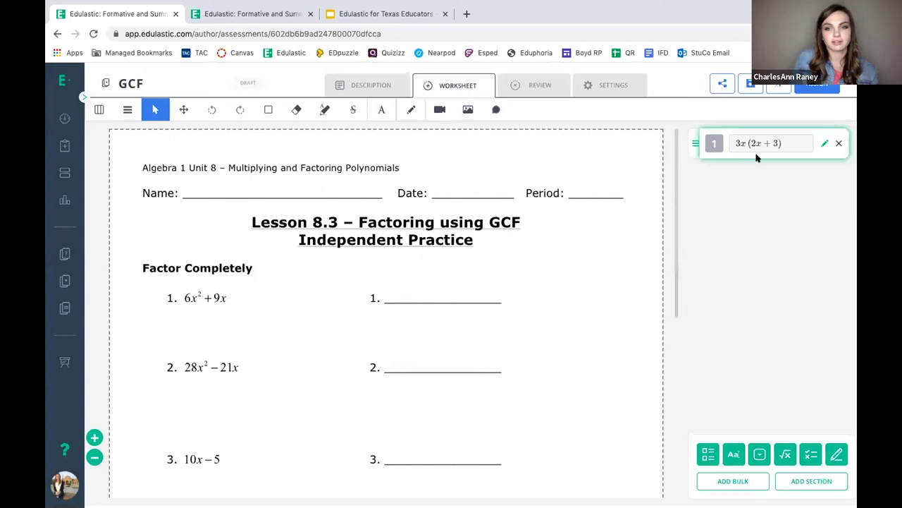
Step: Place the question 1 marker above the first answer blank on the worksheet, and remove the question again
mouse_move(689, 157)
mouse_down()
mouse_move(423, 286)
mouse_move(427, 275)
mouse_up()
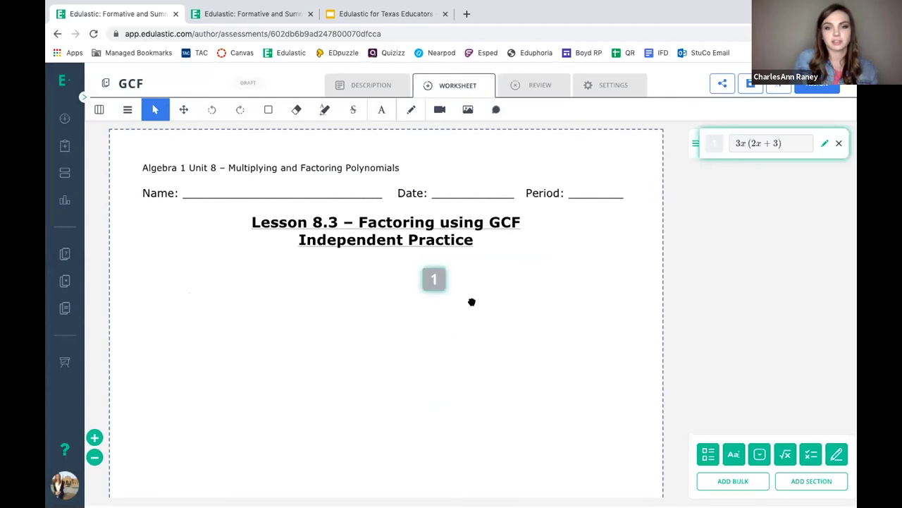
scroll(491, 365, down, 3)
scroll(492, 365, up, 3)
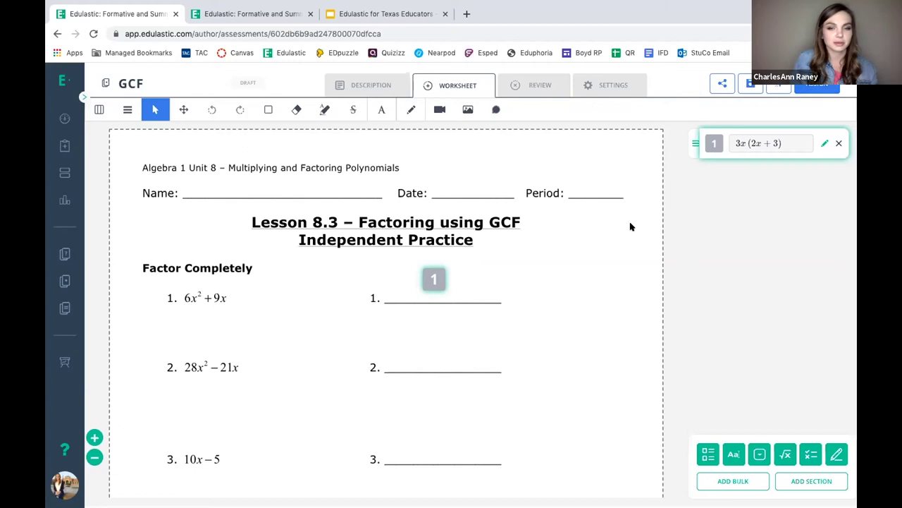
scroll(633, 241, down, 1)
scroll(633, 241, up, 1)
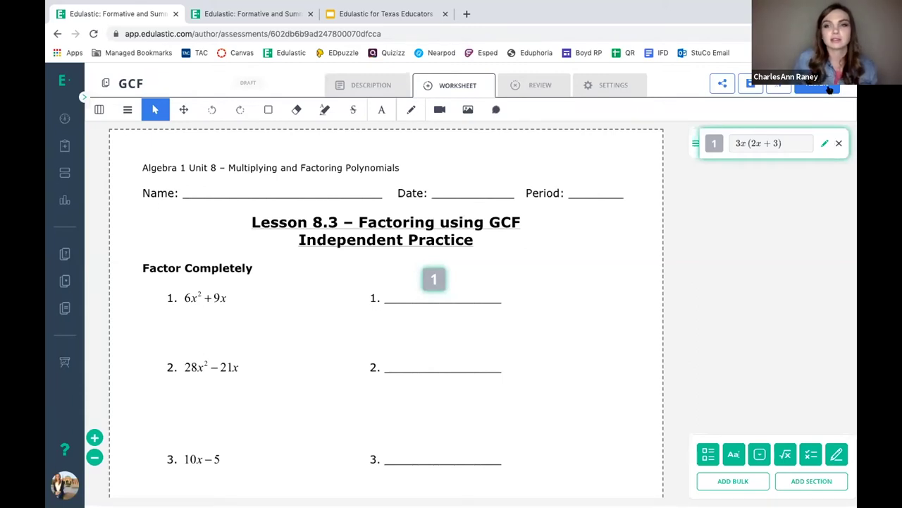
click(840, 145)
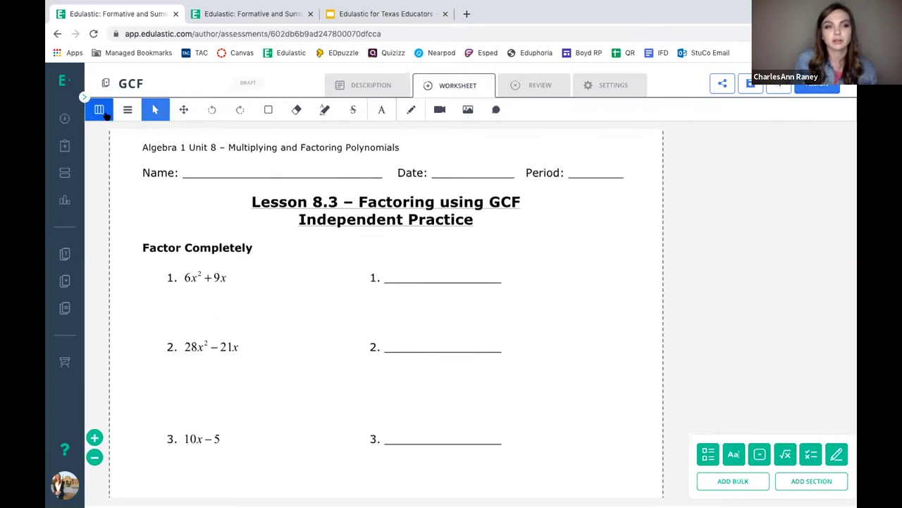
Step: Create another new test from scratch and name it "Test"
click(65, 284)
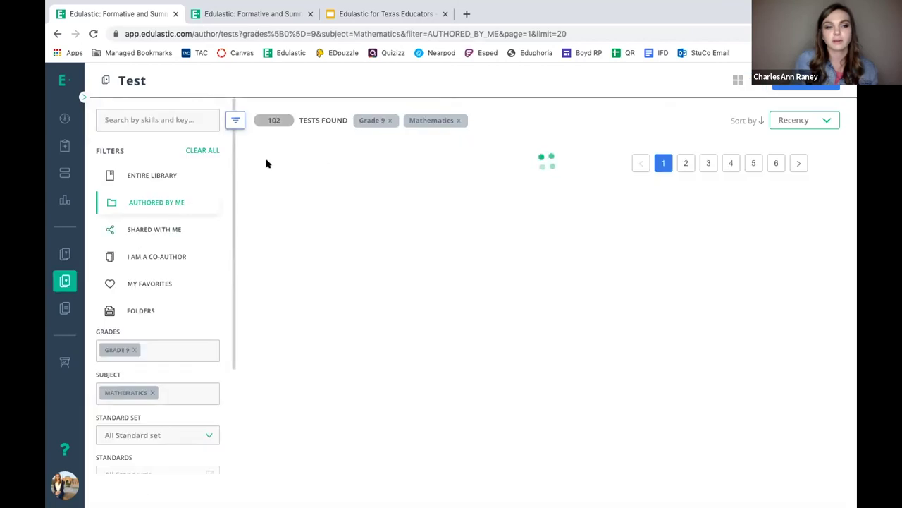
click(805, 86)
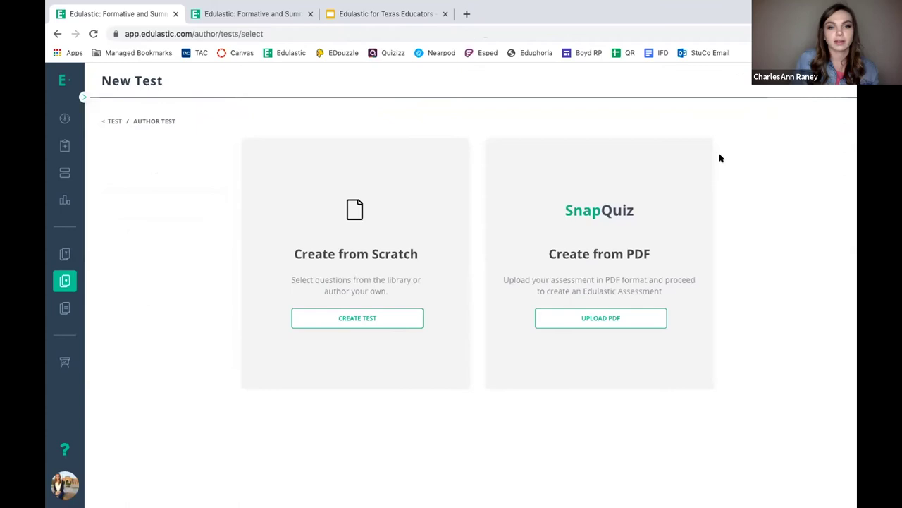
click(368, 317)
click(401, 286)
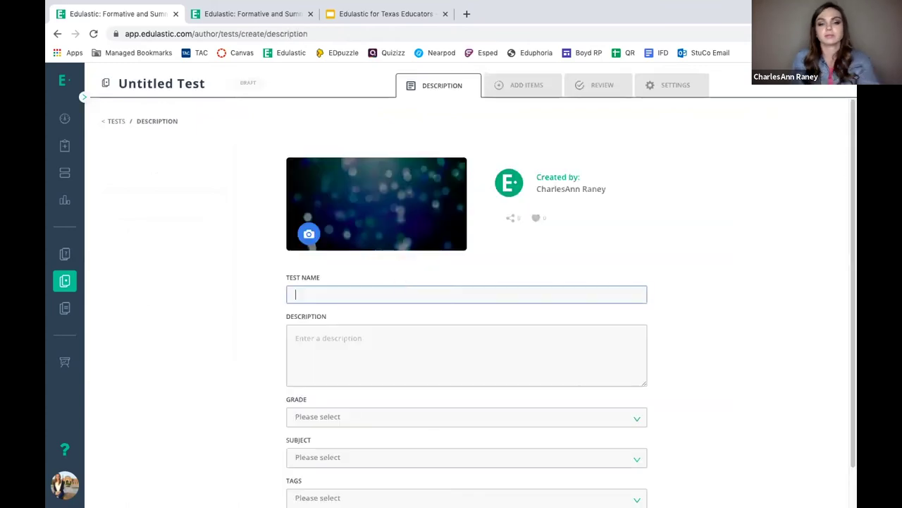
text(Test)
Step: Browse the library questions available for the test and open the question type selection for a new item
click(522, 76)
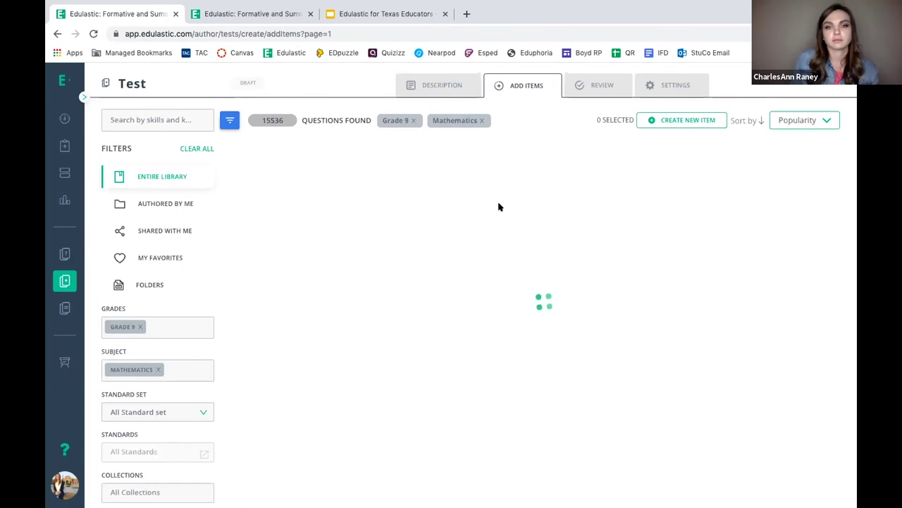
scroll(458, 346, down, 6)
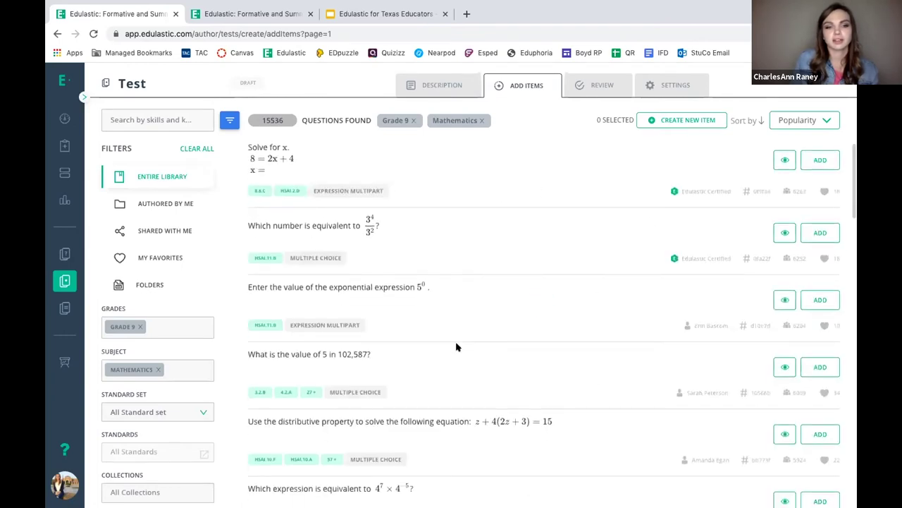
scroll(471, 340, down, 5)
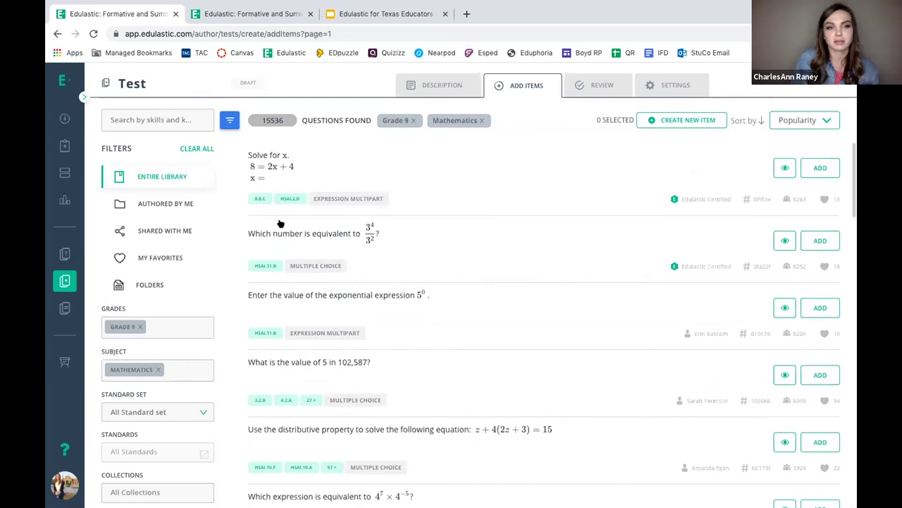
click(695, 121)
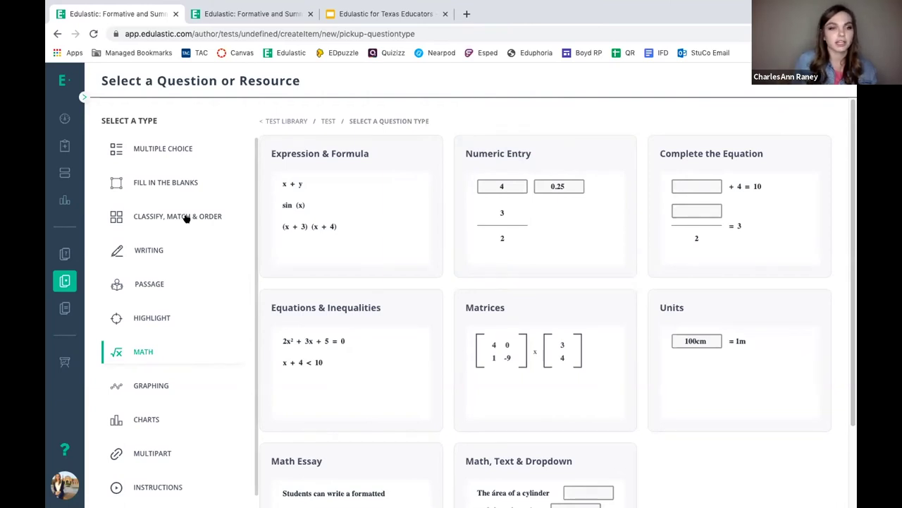
Step: Look through the Graphing and Fill in the Blanks question types available for a new item
click(162, 388)
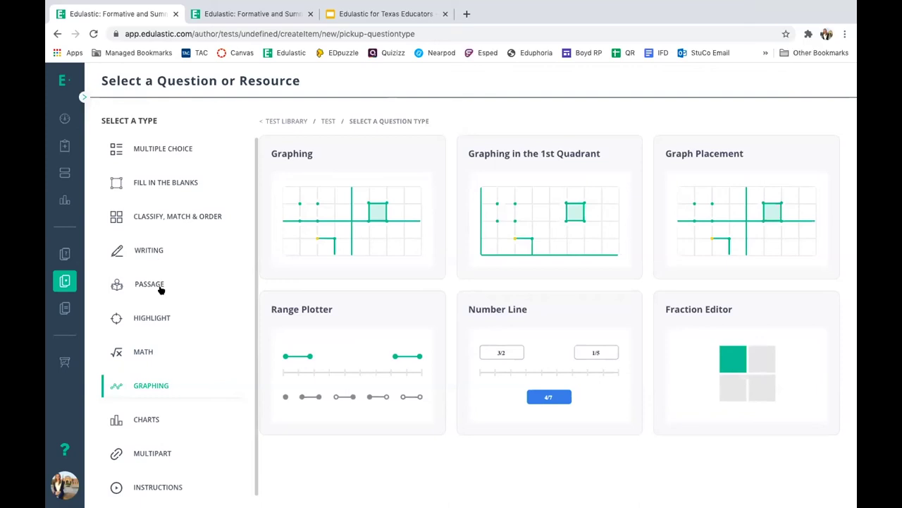
click(179, 185)
scroll(368, 353, down, 3)
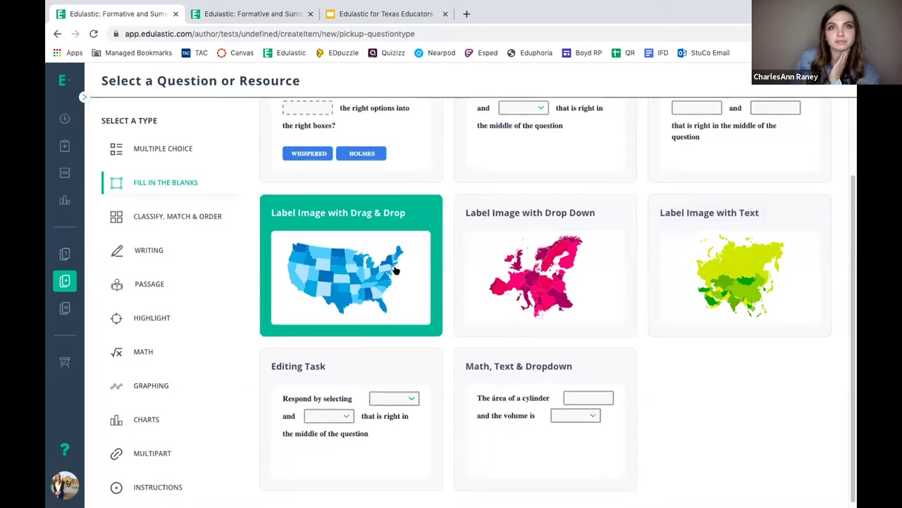
scroll(397, 270, up, 3)
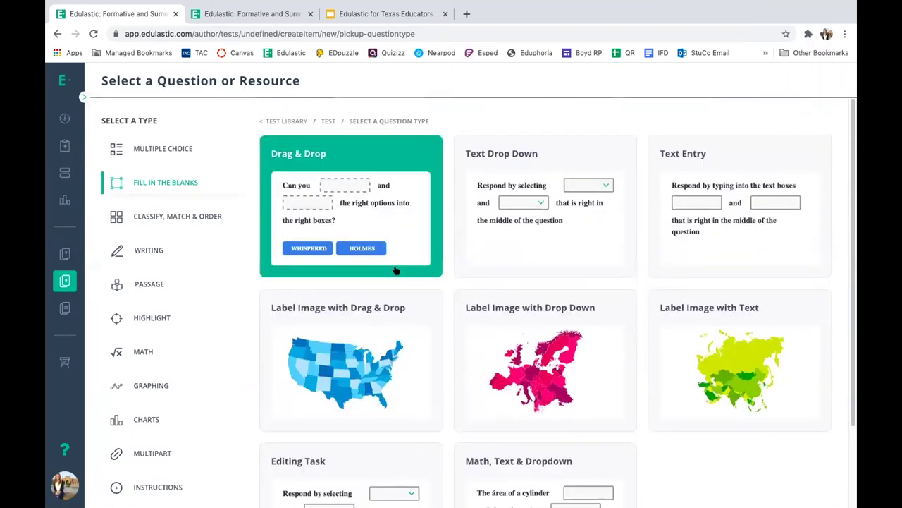
scroll(399, 282, down, 1)
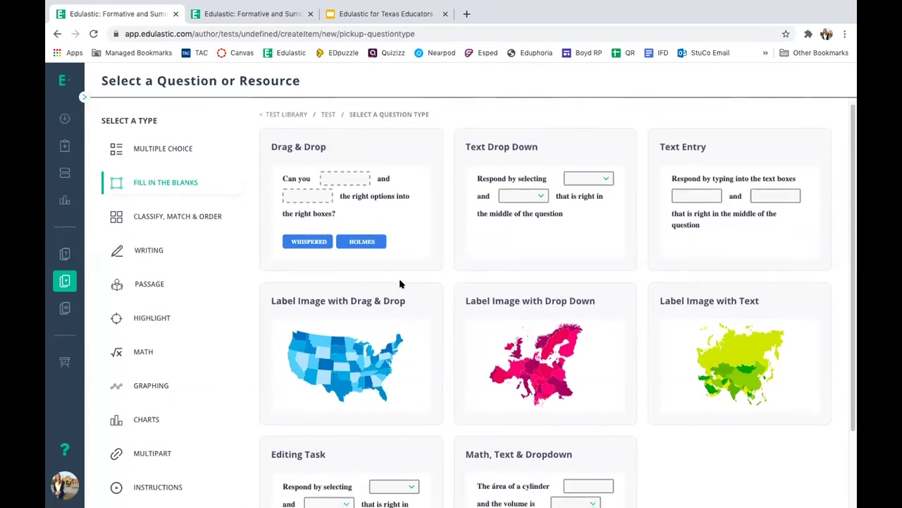
scroll(649, 409, down, 3)
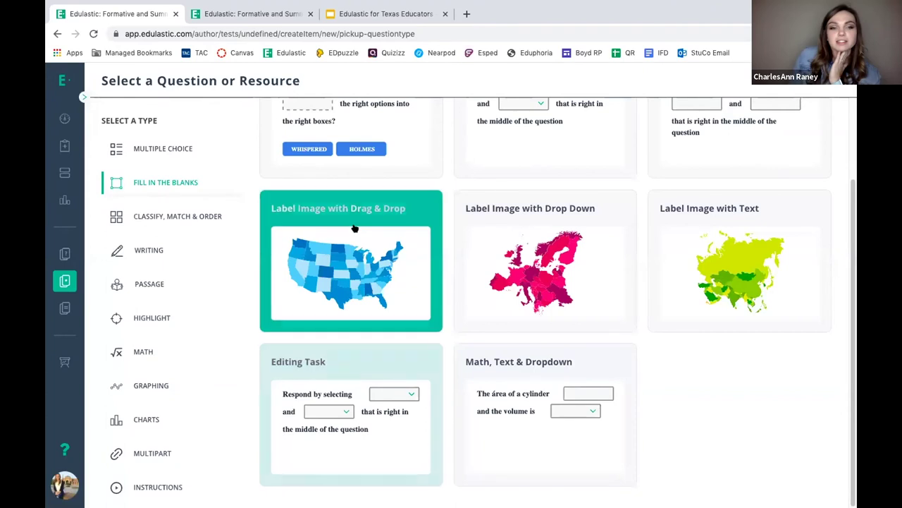
scroll(363, 243, up, 1)
scroll(368, 254, up, 1)
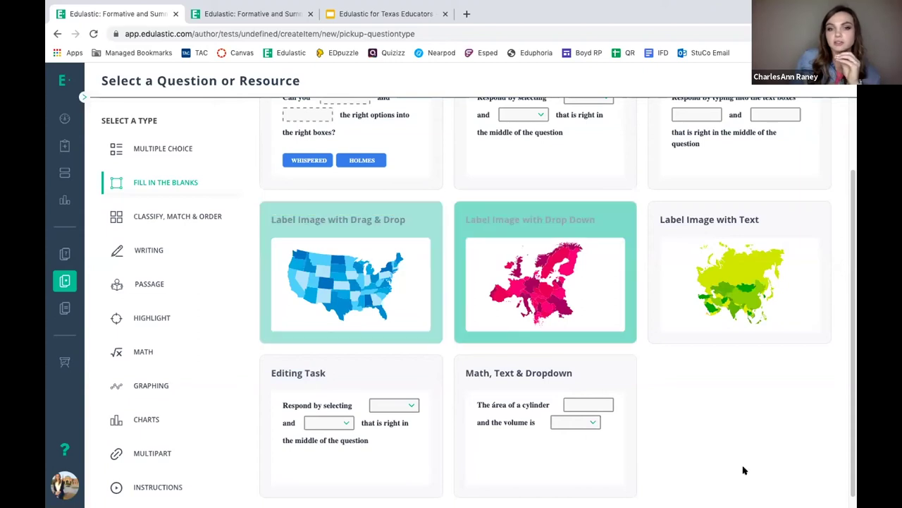
scroll(713, 442, up, 2)
scroll(708, 440, up, 1)
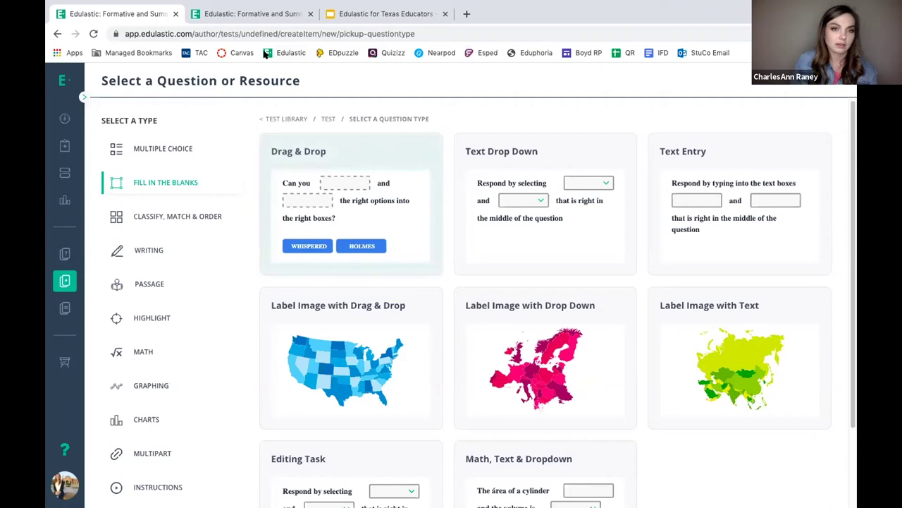
Step: Switch to the Concept Check #2 Live Class Board and look over its results chart and student cards
click(238, 19)
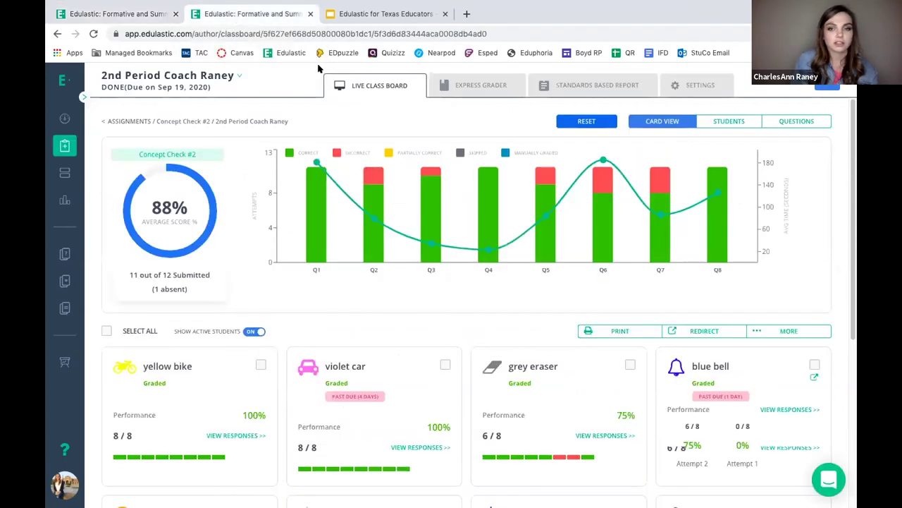
scroll(520, 345, down, 2)
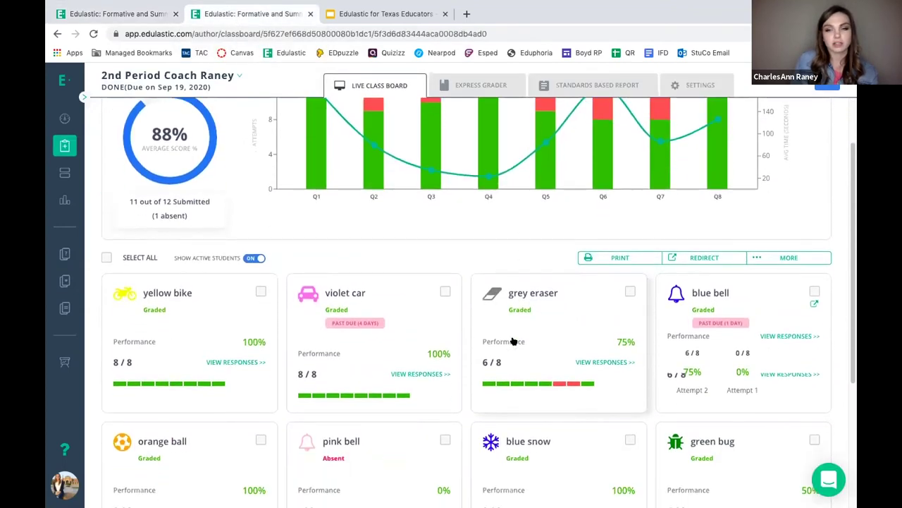
scroll(513, 340, down, 2)
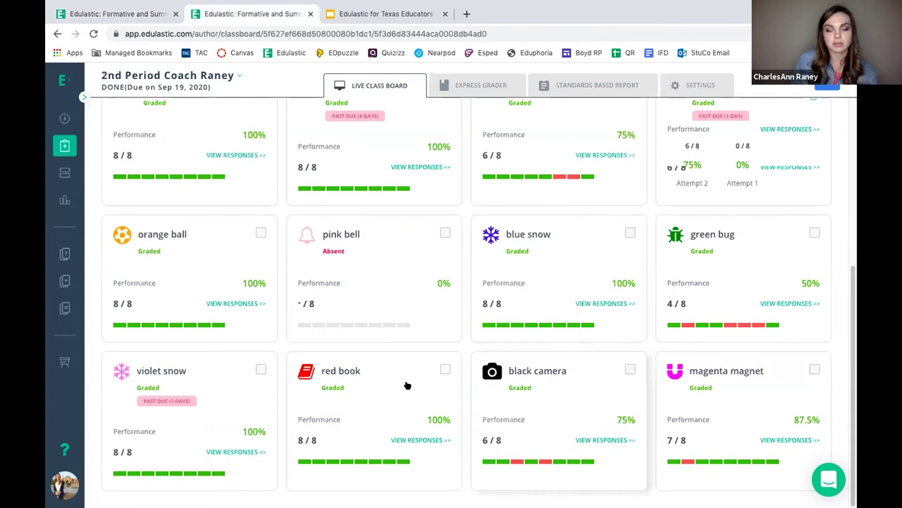
scroll(198, 172, up, 4)
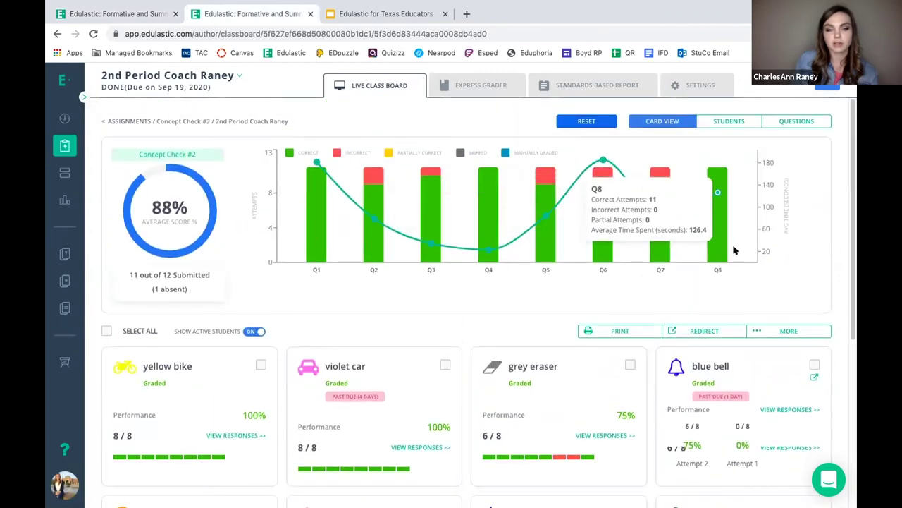
scroll(493, 331, down, 1)
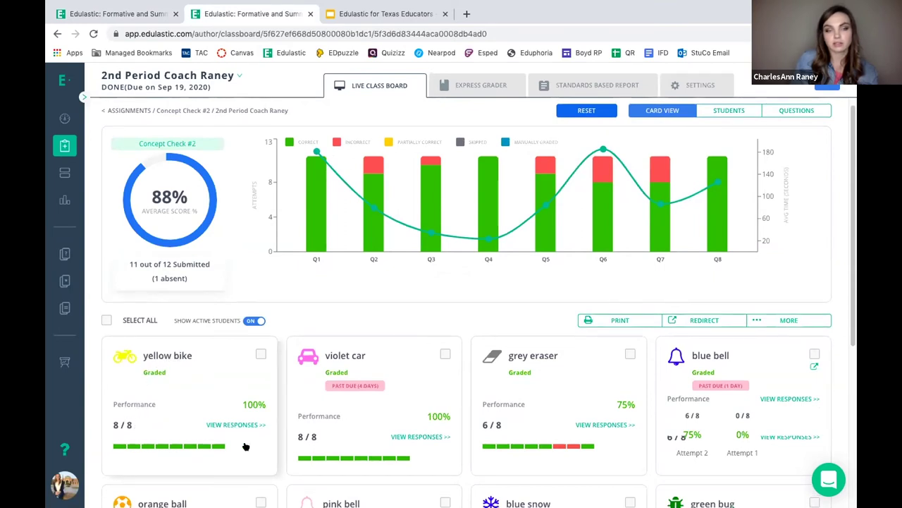
scroll(282, 415, up, 1)
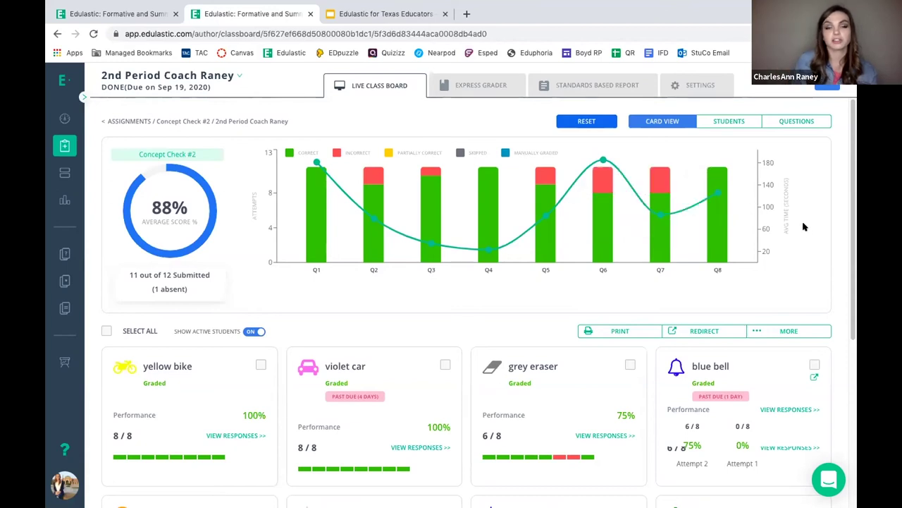
Step: Take the browser window out of full-screen mode
click(92, 14)
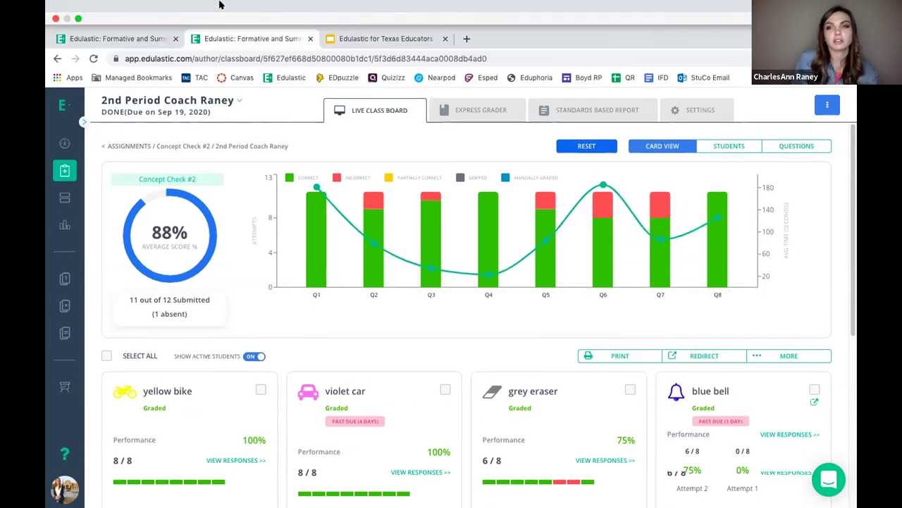
click(224, 14)
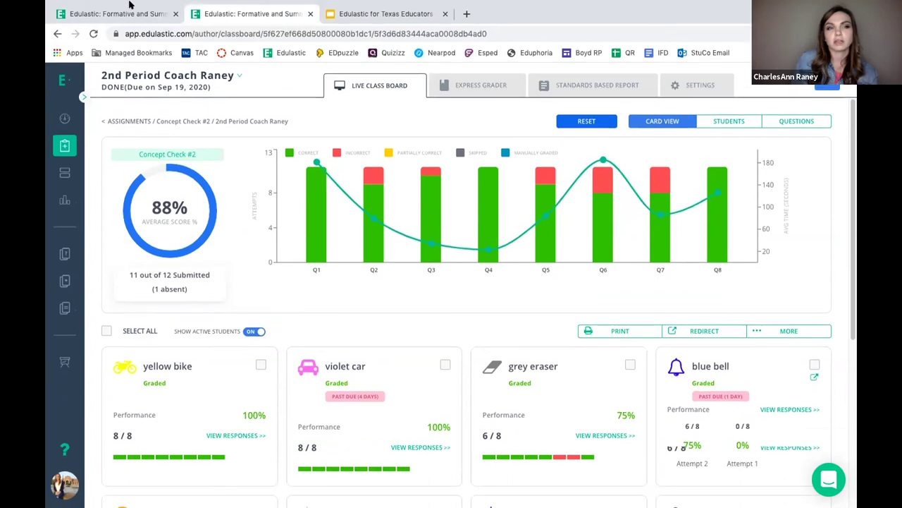
mouse_move(79, 19)
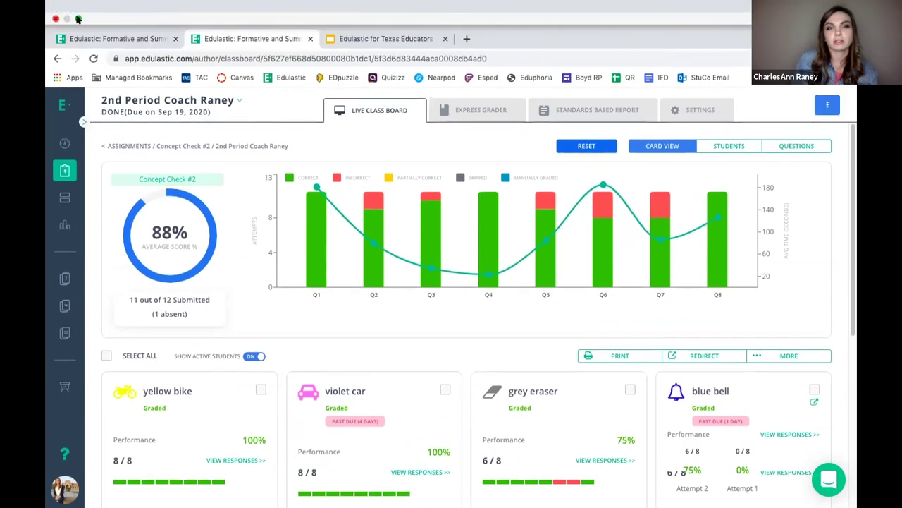
click(79, 19)
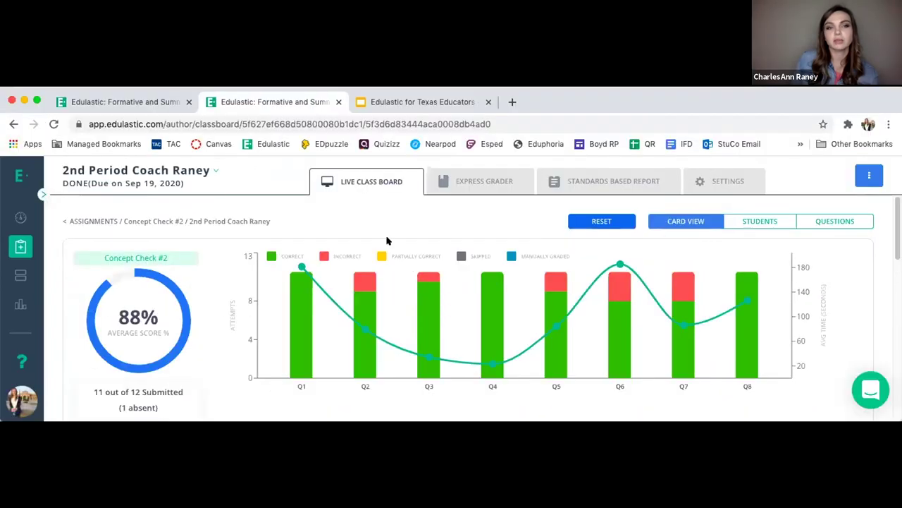
Step: Examine the attempts and average time for individual questions in the Concept Check #2 chart, and the student performance cards
mouse_move(326, 317)
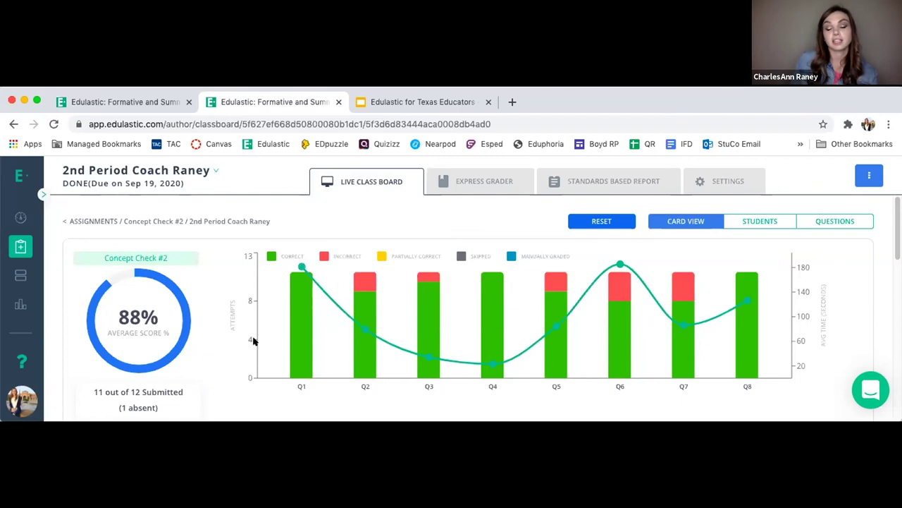
mouse_move(757, 359)
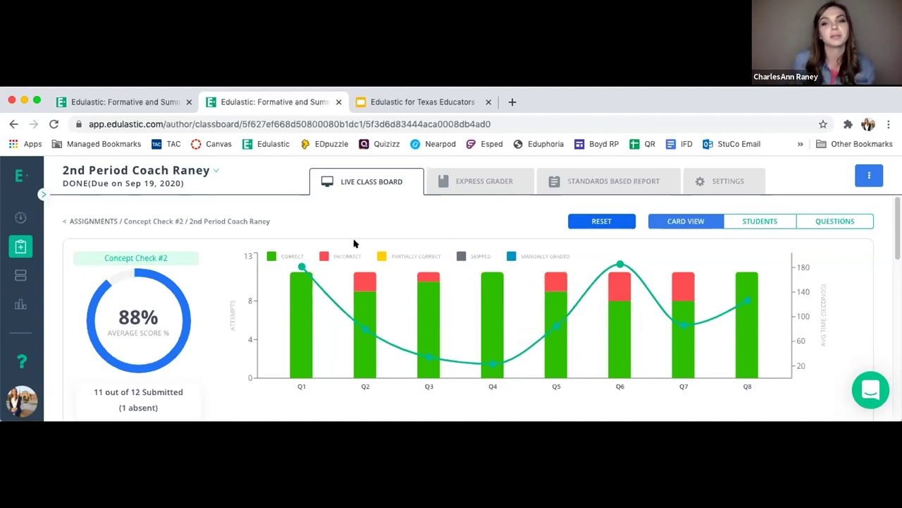
scroll(352, 395, down, 1)
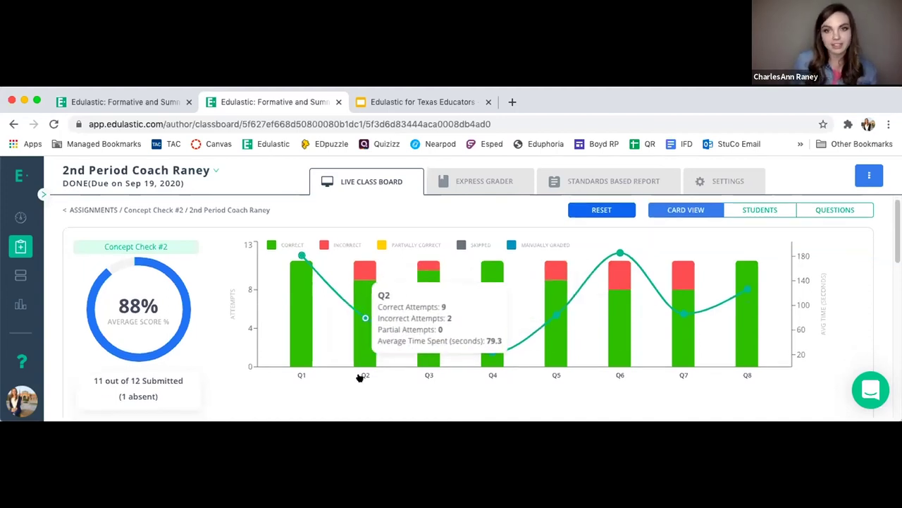
scroll(353, 397, up, 1)
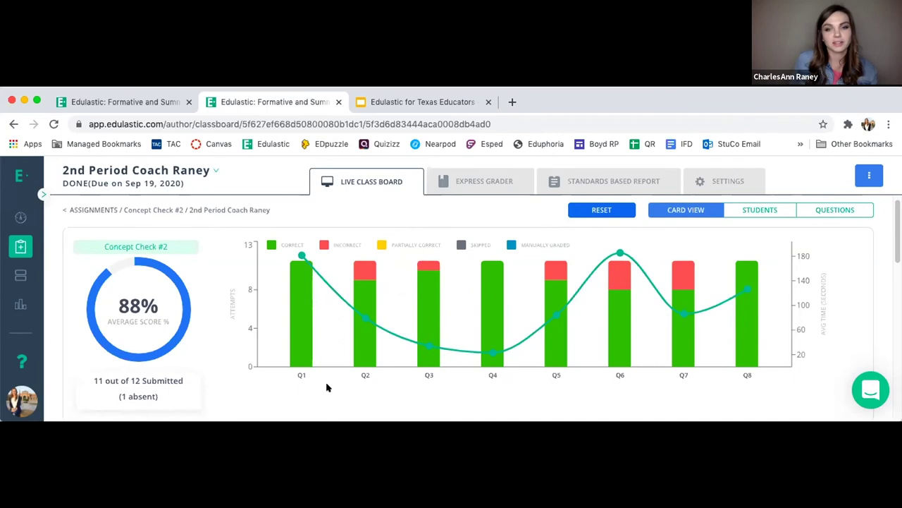
scroll(326, 387, up, 1)
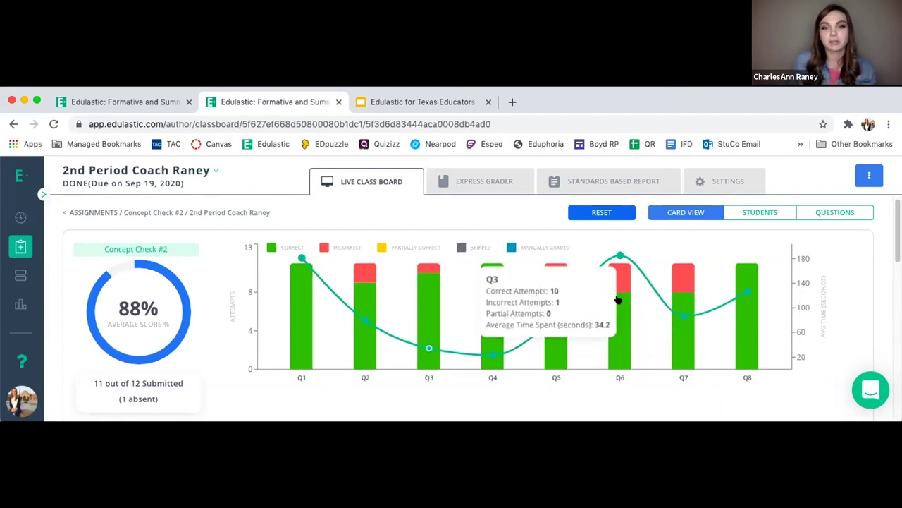
mouse_move(694, 354)
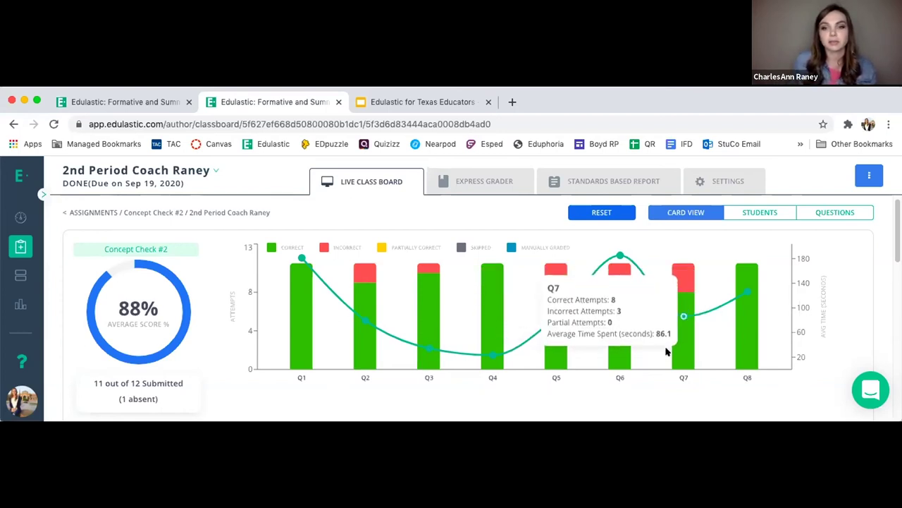
mouse_move(629, 338)
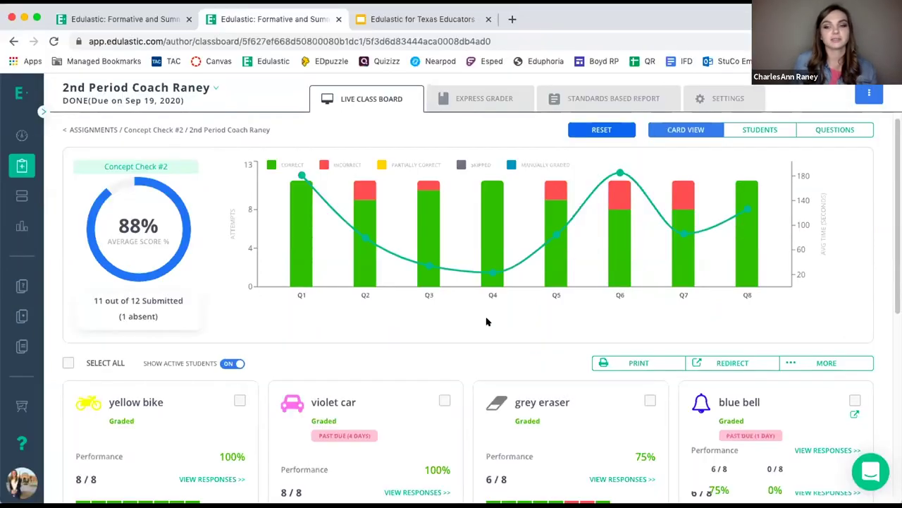
scroll(494, 425, down, 3)
scroll(502, 345, down, 3)
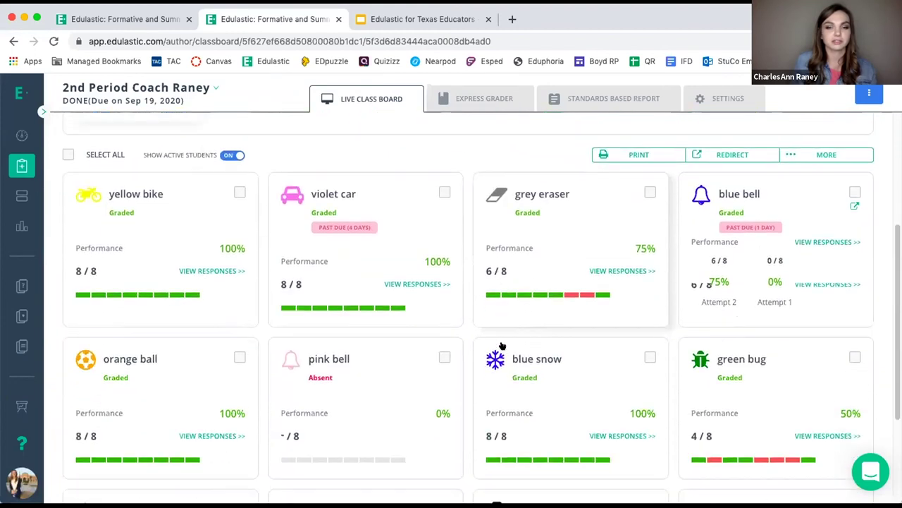
scroll(515, 329, up, 8)
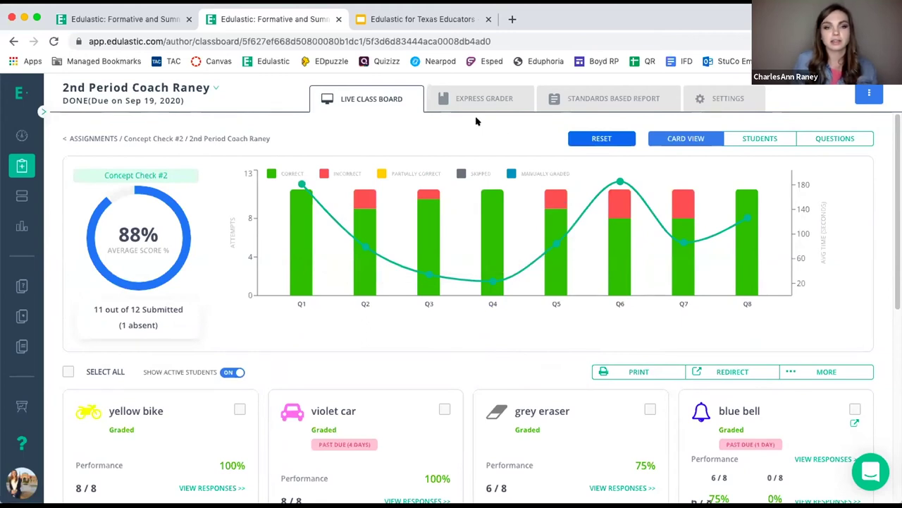
Step: Select the grey eraser student for redirecting, review the Questions Delivery and Show Previous Attempt choices, and close the dialog without redirecting
scroll(493, 173, down, 3)
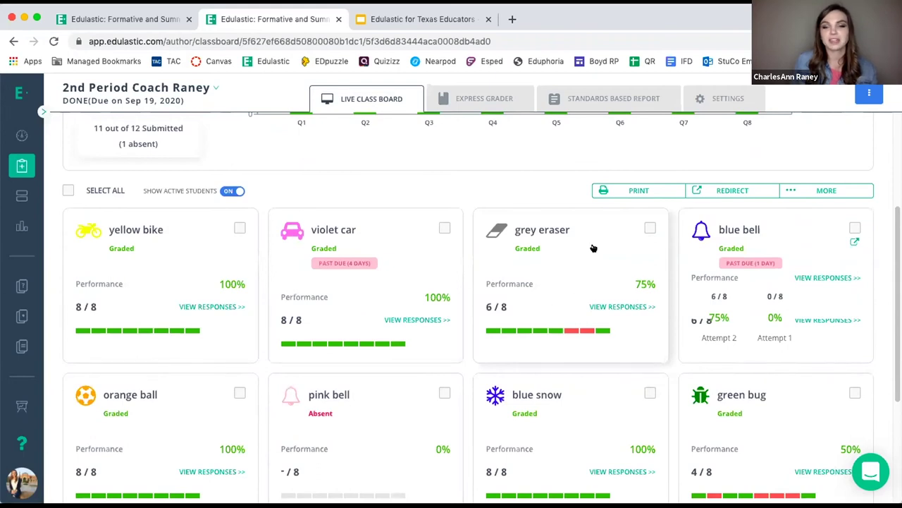
scroll(594, 252, down, 1)
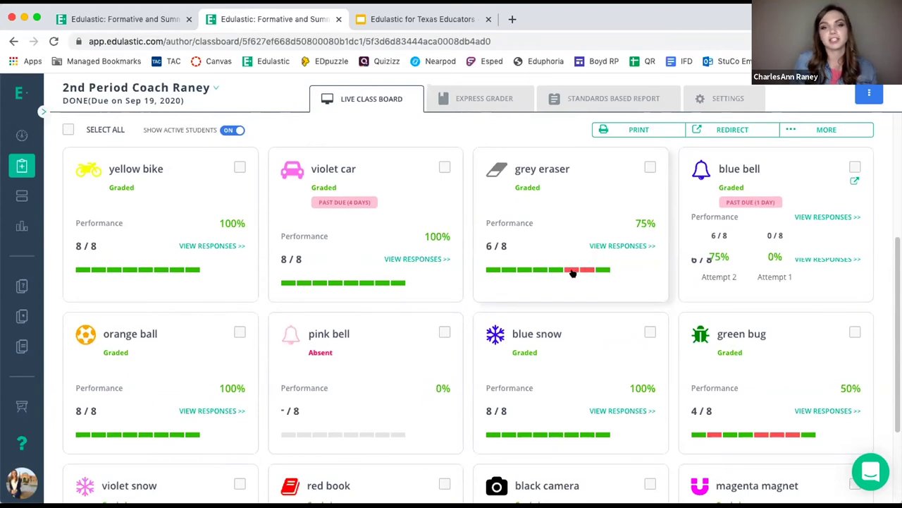
click(649, 167)
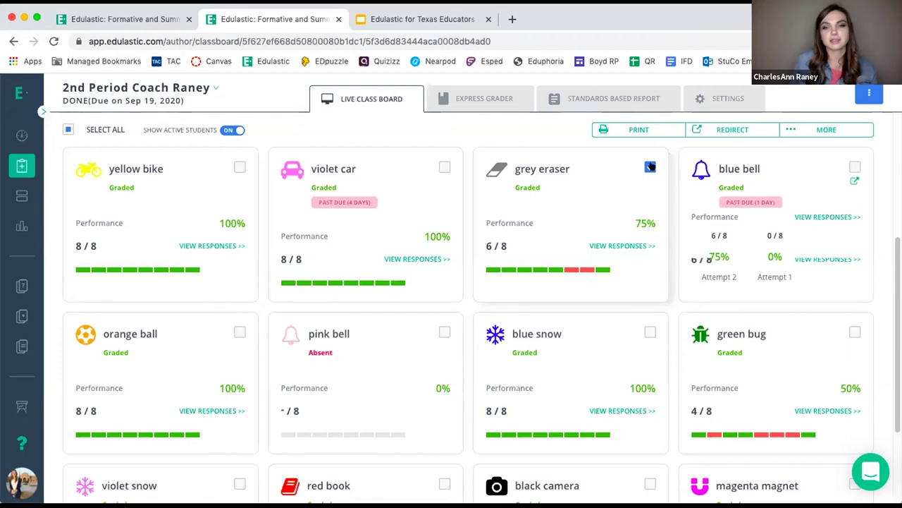
click(729, 130)
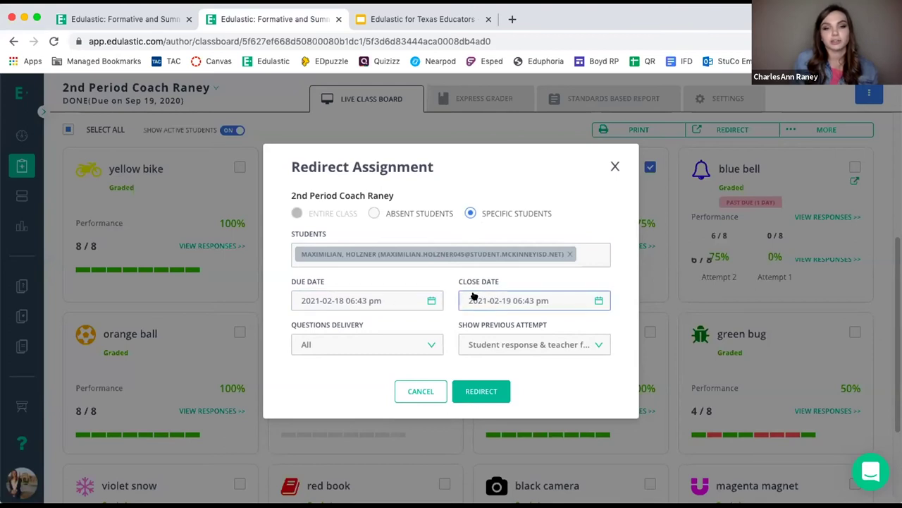
click(397, 346)
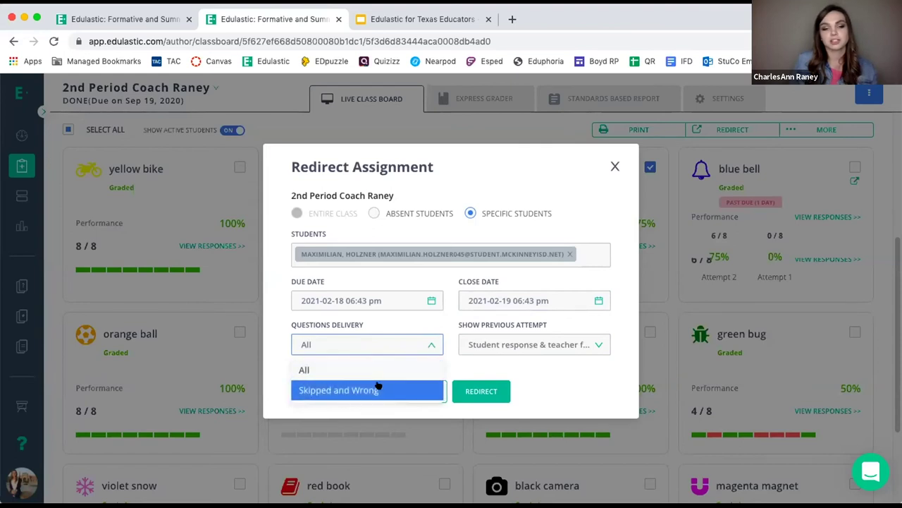
click(547, 365)
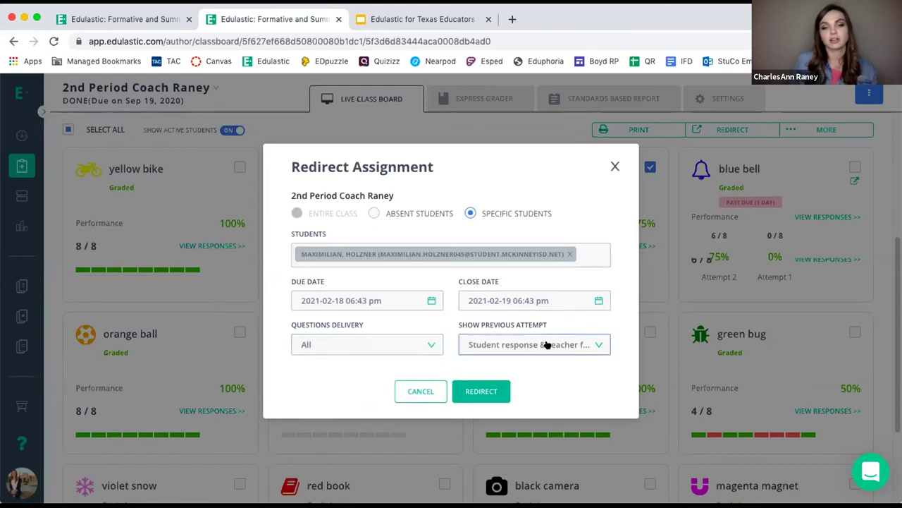
click(546, 344)
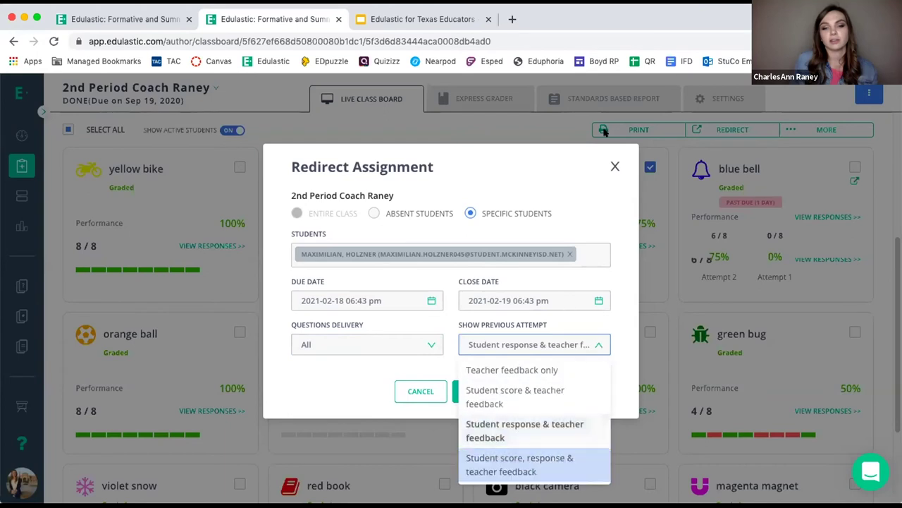
click(615, 167)
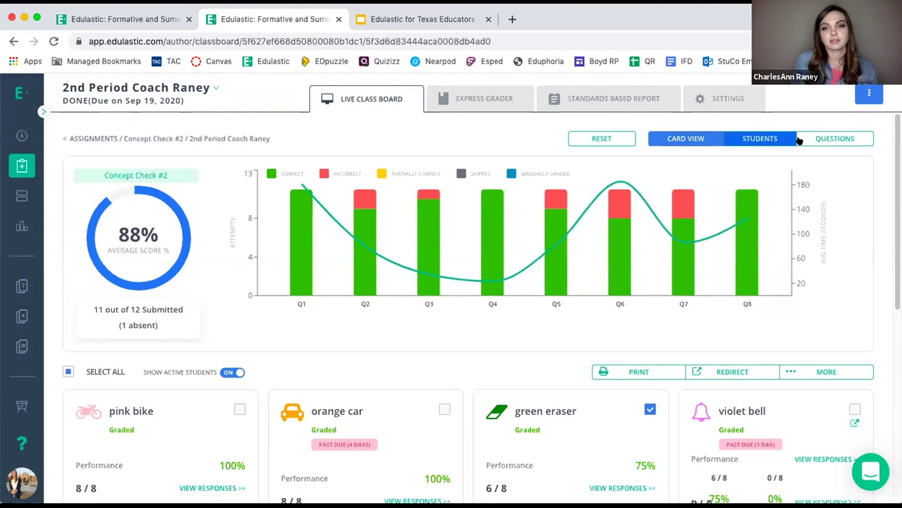
Step: Open the green eraser student's responses to Concept Check #2 and filter them to only the incorrect questions
scroll(614, 321, down, 2)
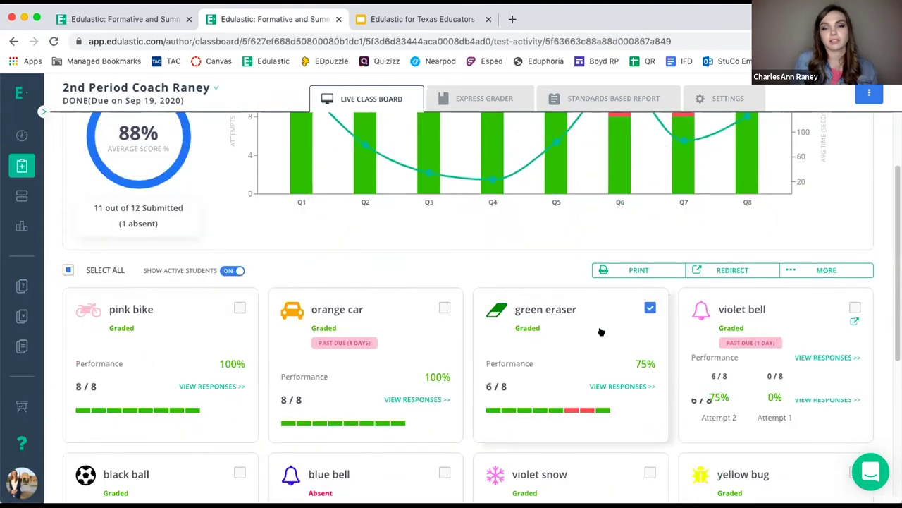
click(600, 324)
scroll(614, 381, down, 6)
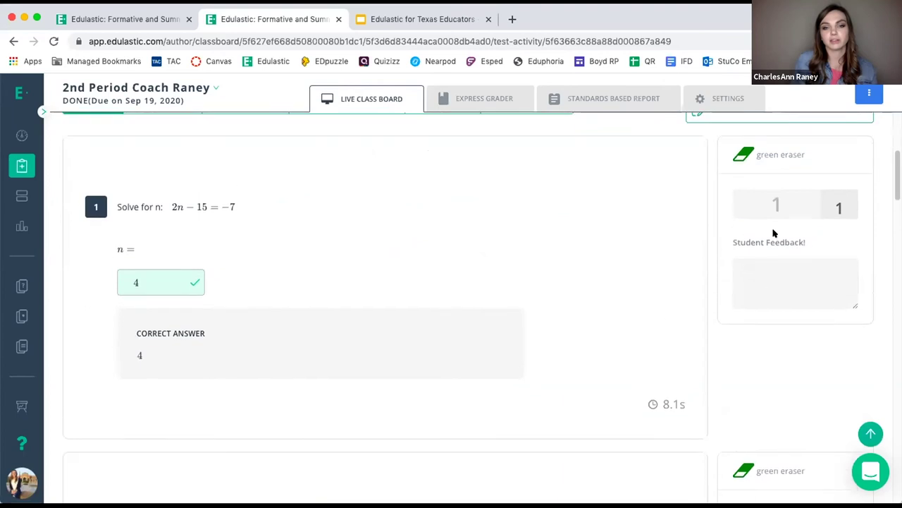
scroll(464, 316, up, 5)
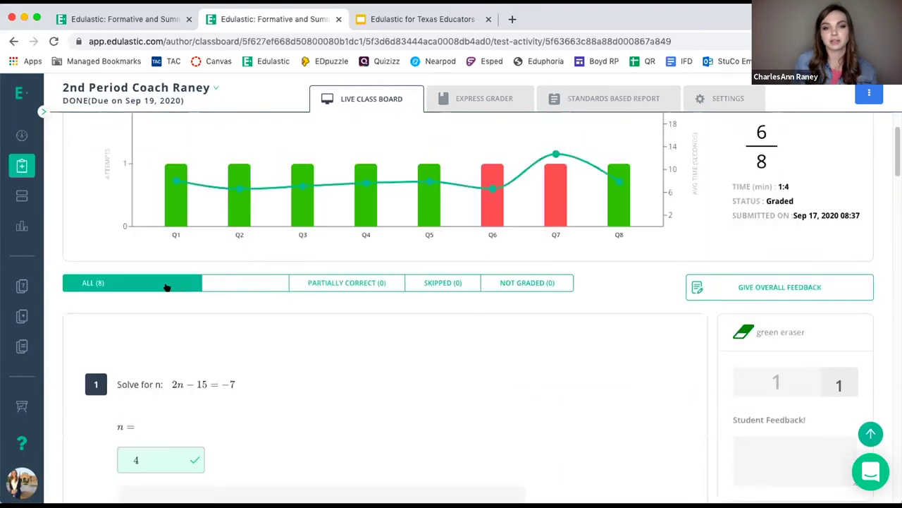
click(246, 283)
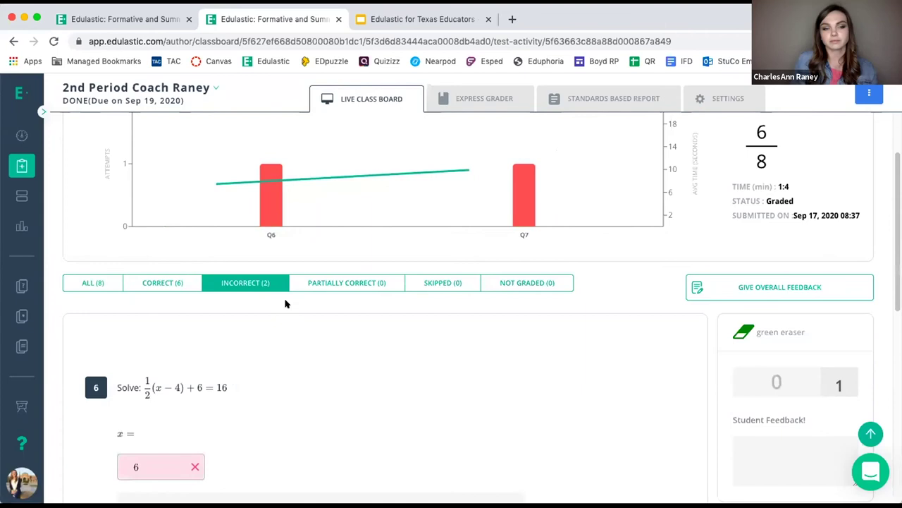
Step: Examine the green eraser student's answer, correct answer, score and Student Feedback area for question 6
scroll(544, 388, down, 3)
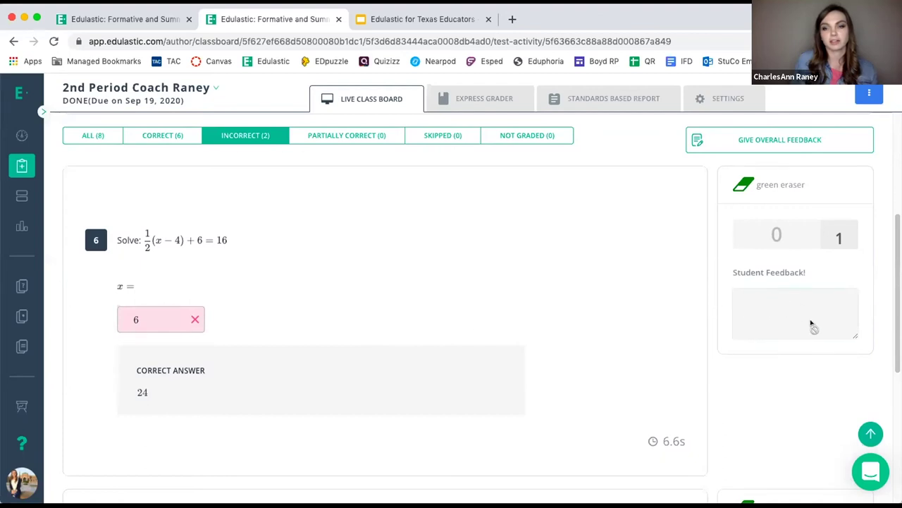
scroll(638, 386, up, 1)
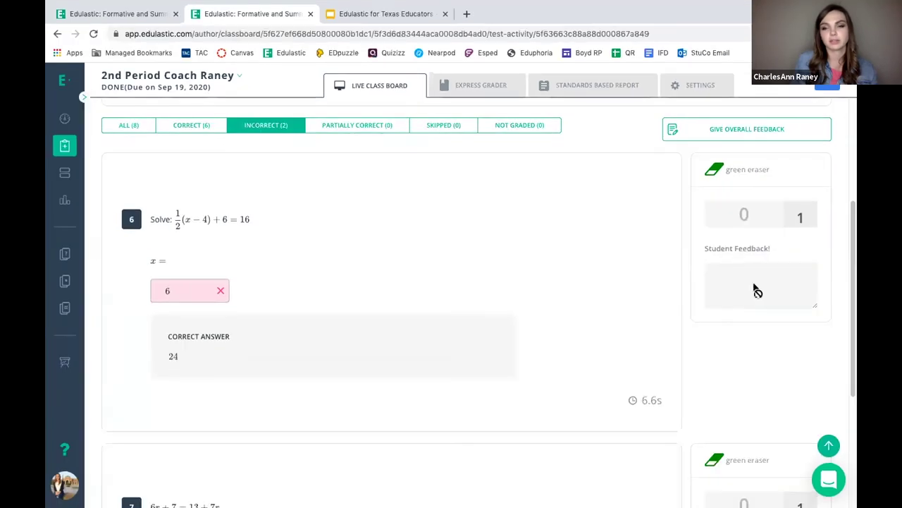
scroll(789, 329, up, 2)
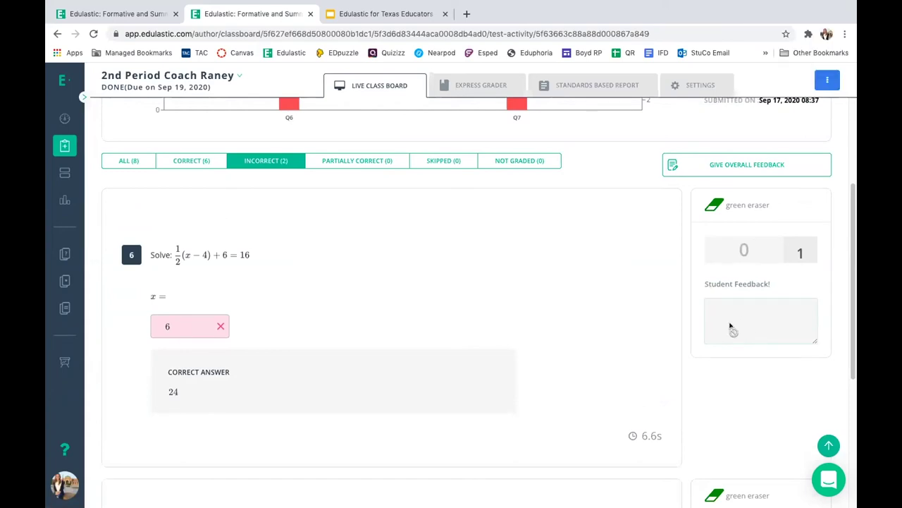
scroll(733, 331, down, 1)
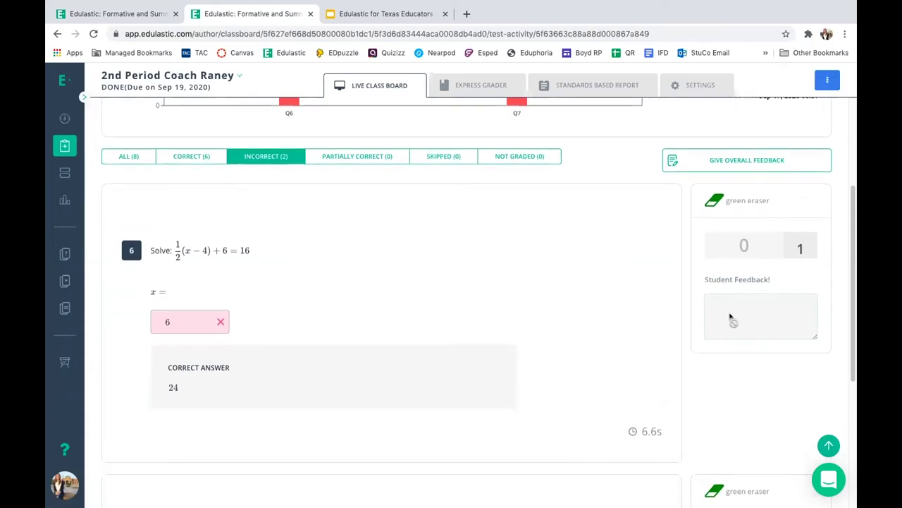
scroll(734, 321, up, 1)
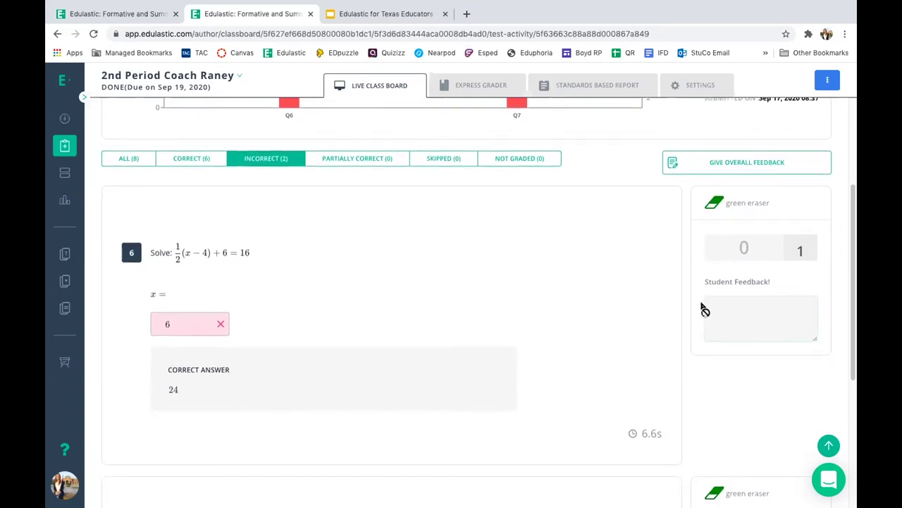
scroll(702, 323, down, 2)
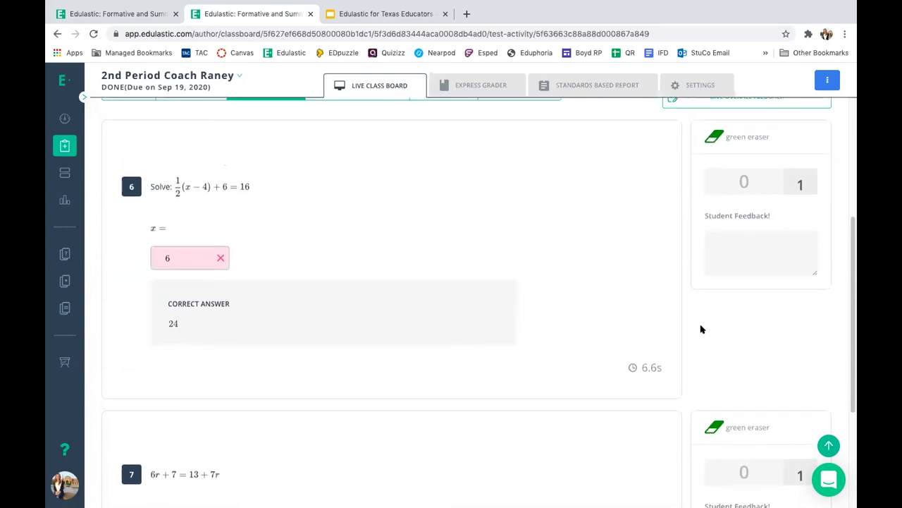
scroll(701, 328, up, 1)
scroll(707, 324, up, 1)
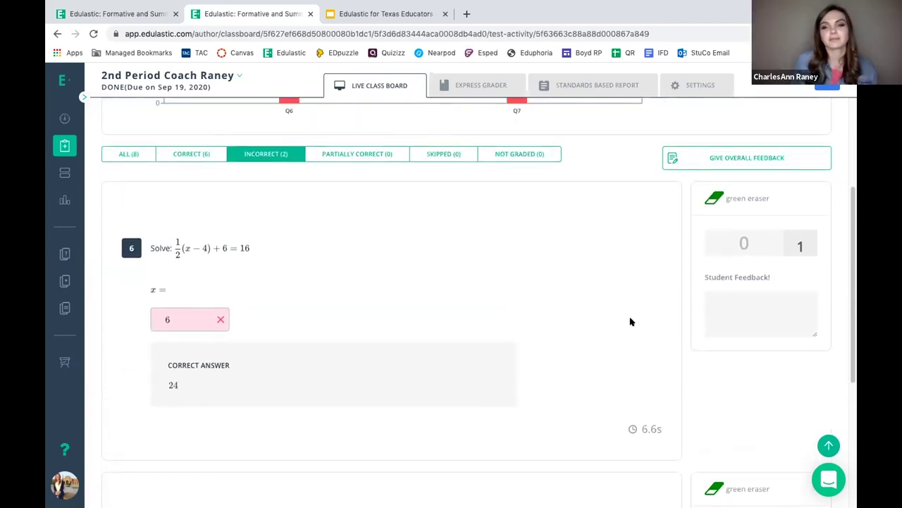
scroll(622, 332, down, 1)
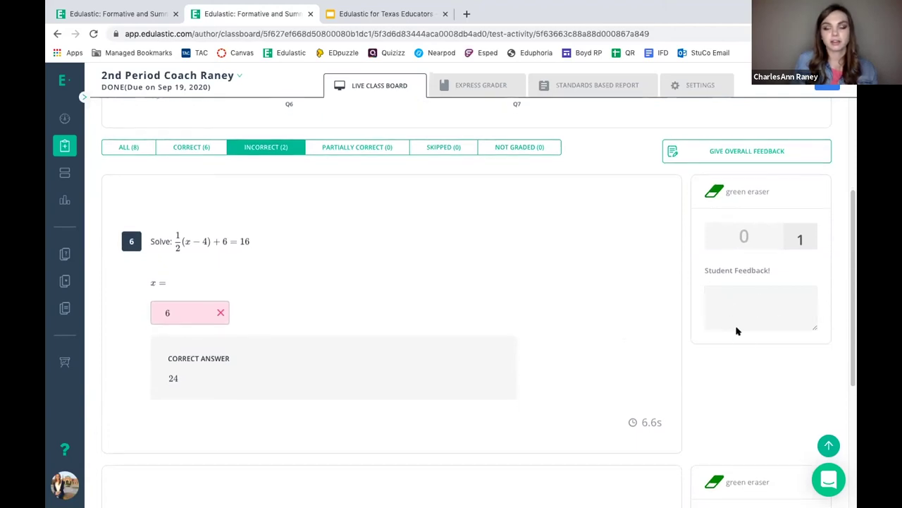
scroll(589, 270, up, 1)
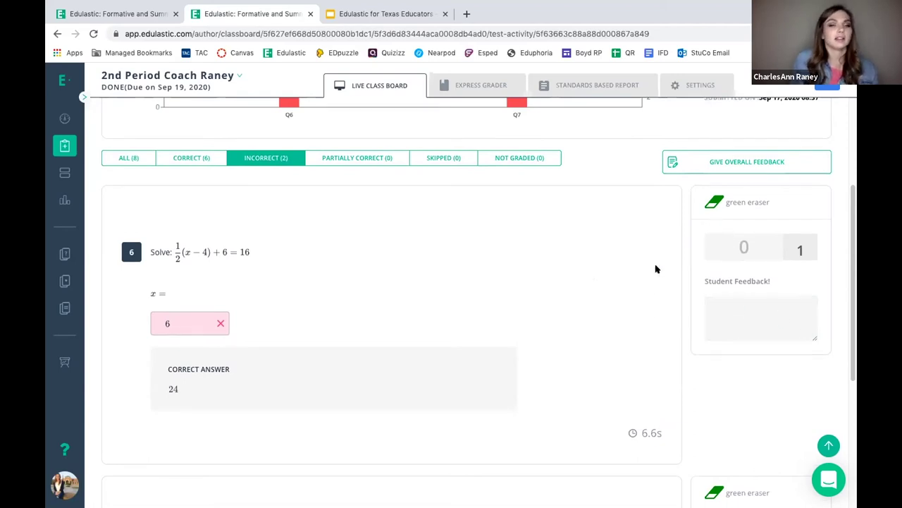
scroll(659, 291, down, 1)
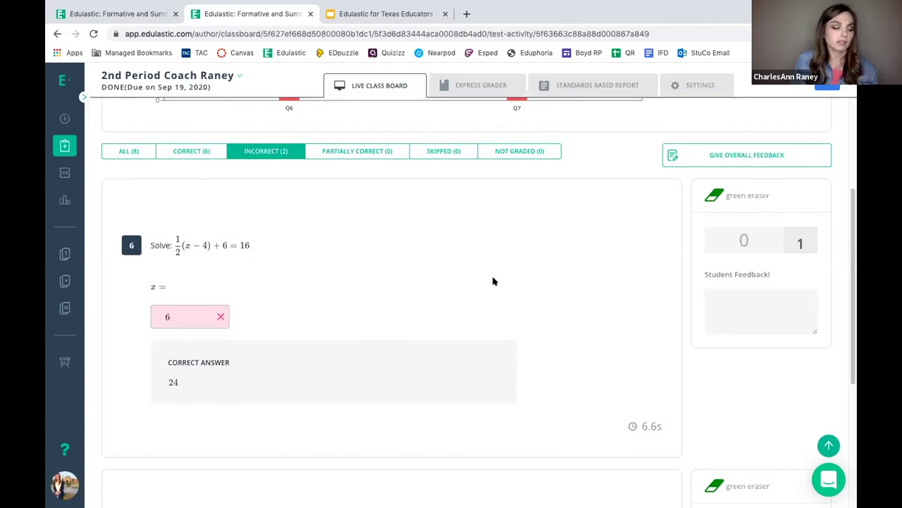
Step: Review the green eraser student's incorrect-question chart and total score, and return to the card view of the whole class
scroll(537, 275, up, 3)
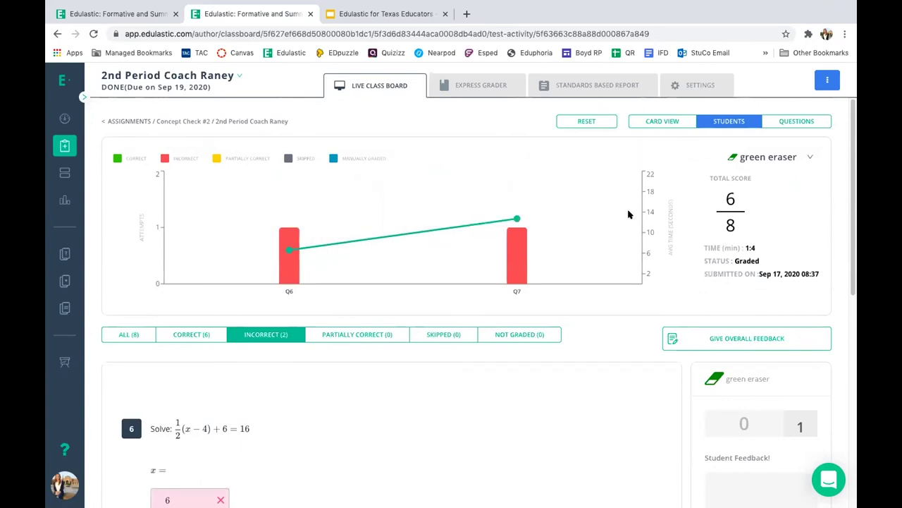
scroll(598, 308, down, 3)
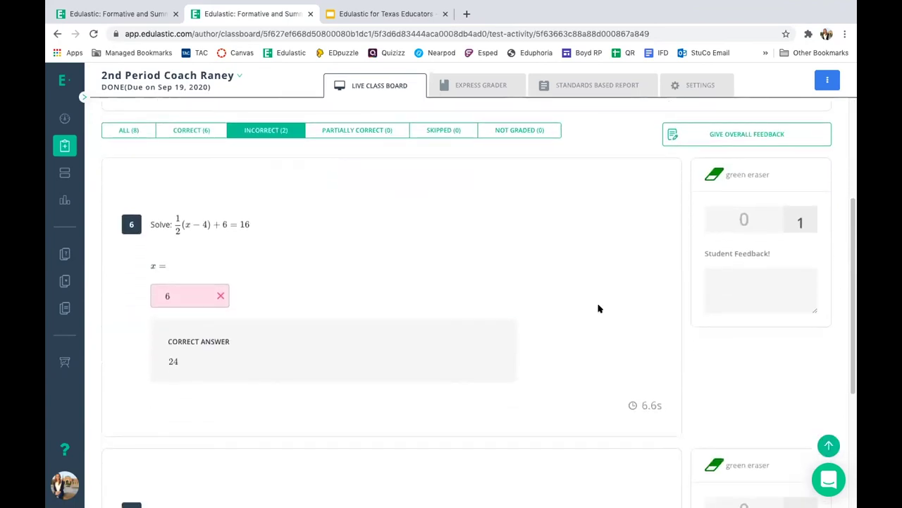
scroll(598, 308, up, 3)
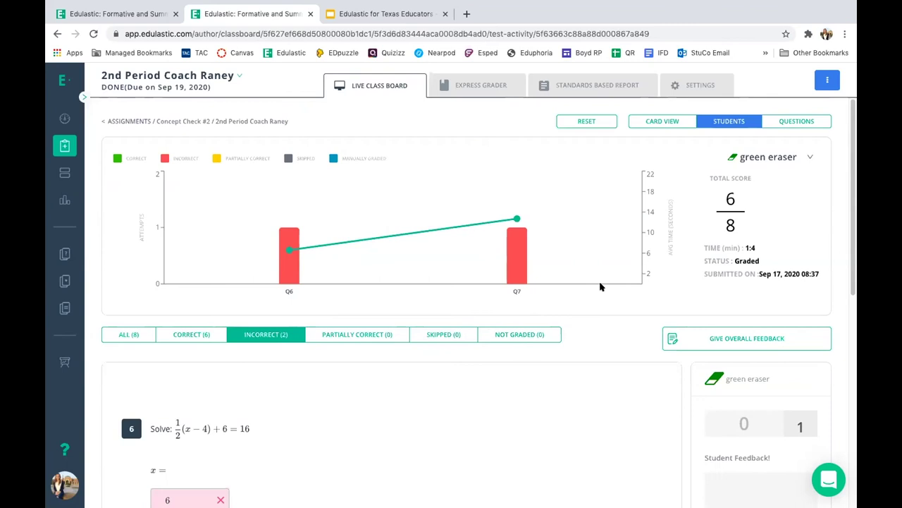
click(667, 119)
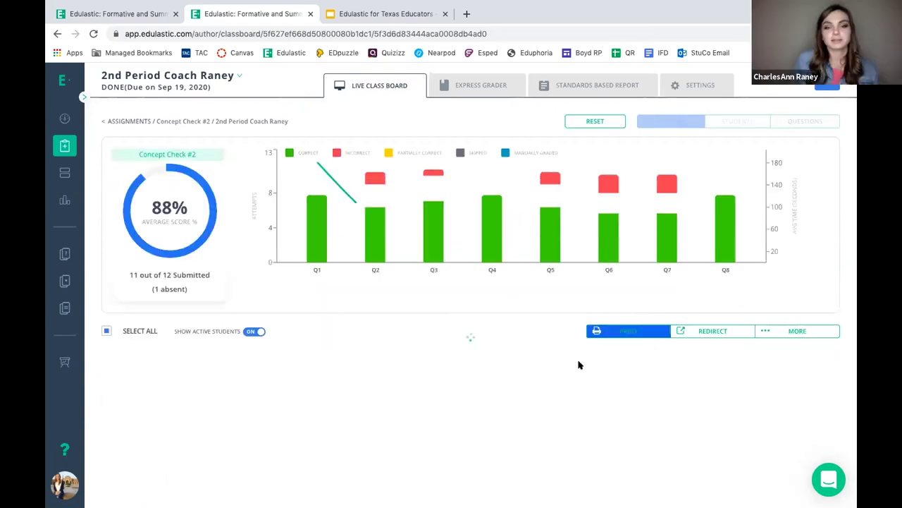